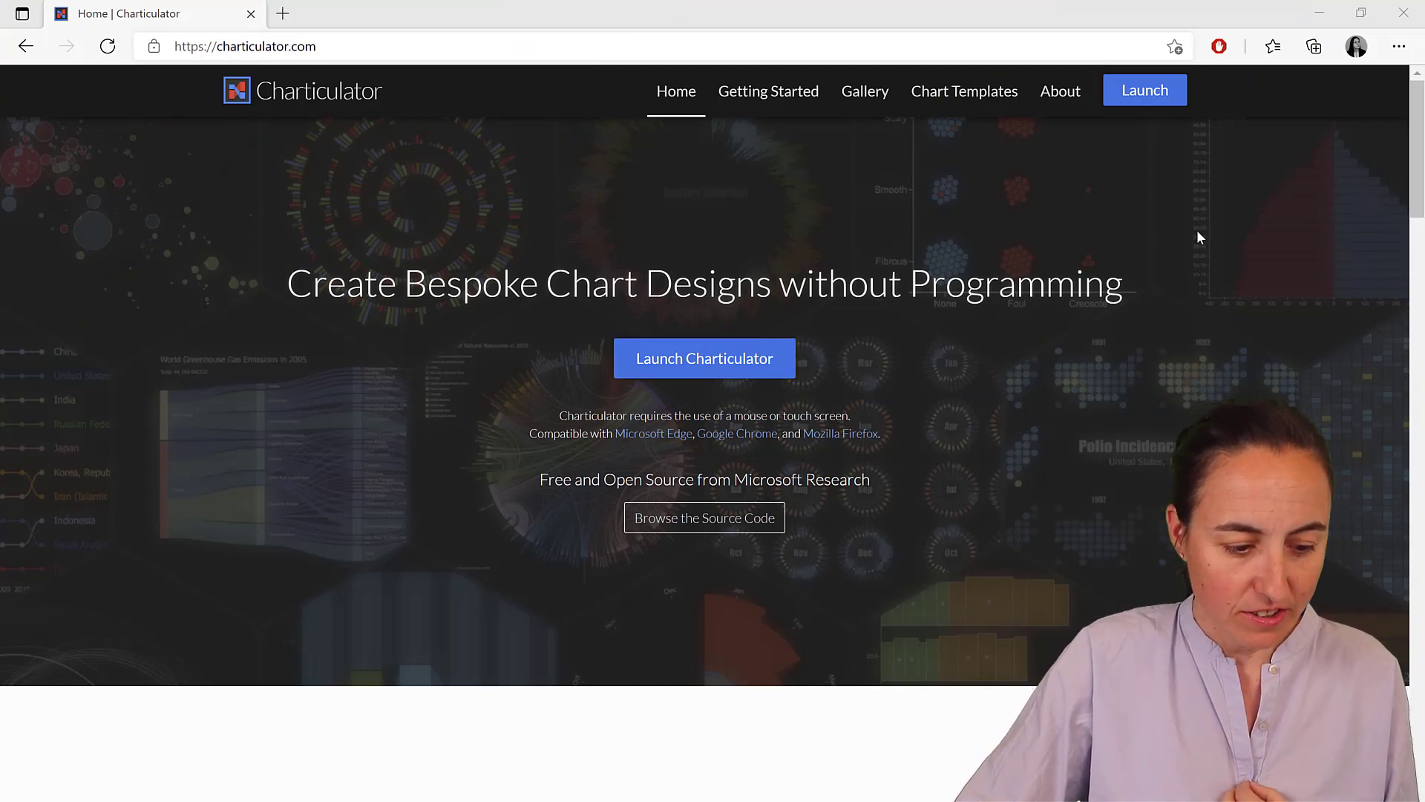
Launch Charticulator and load data.csv from the Dumbbell plot folder as the chart's data.
left_click(1157, 101)
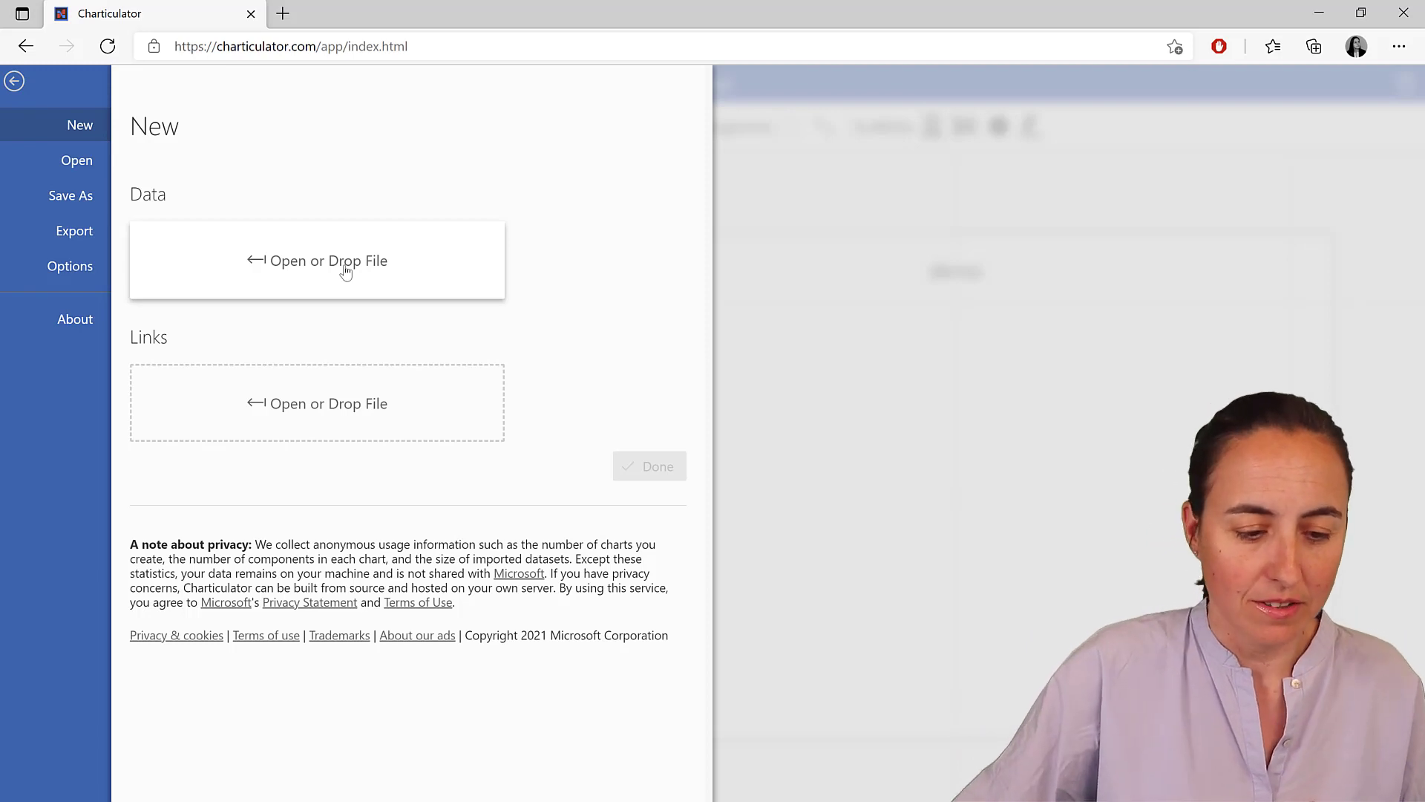
left_click(345, 272)
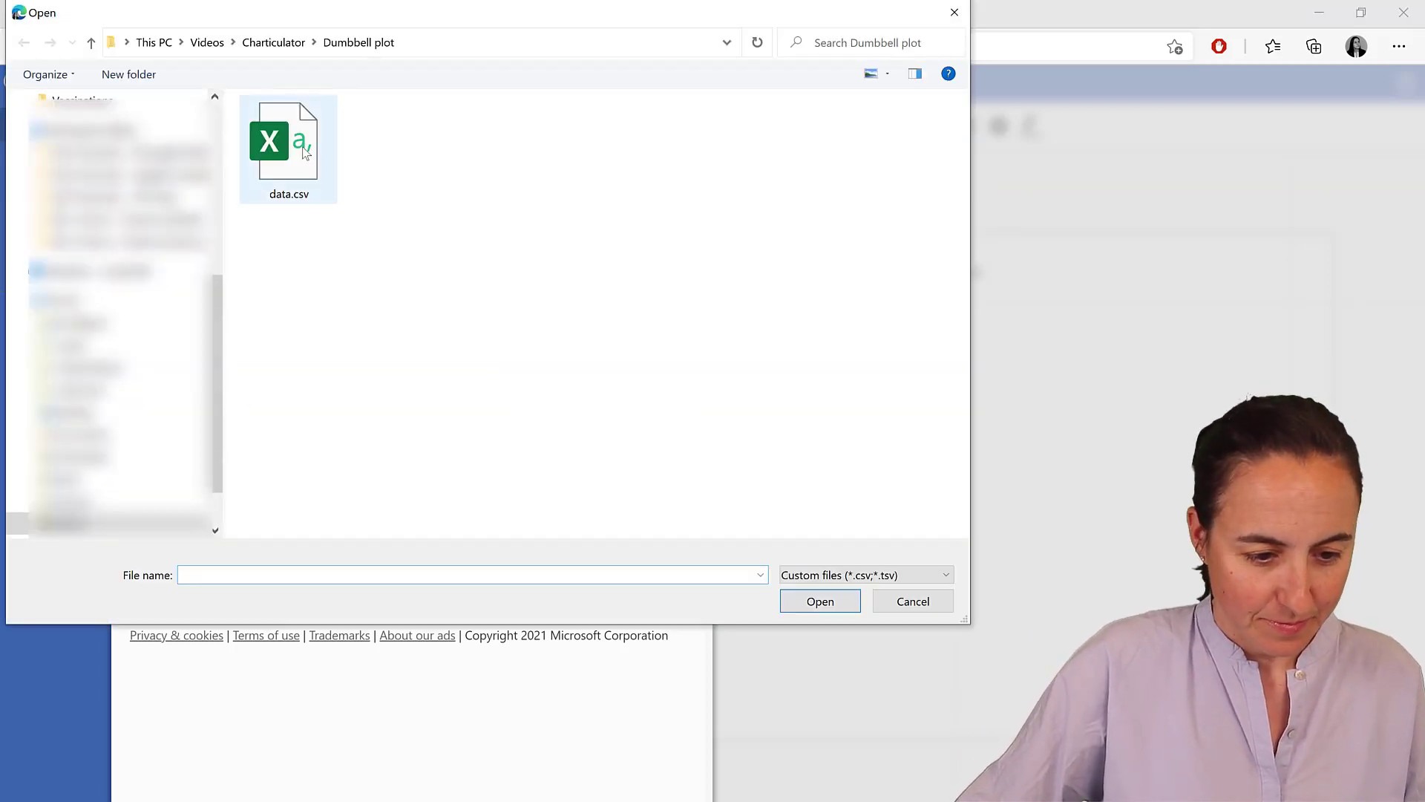
left_click(837, 607)
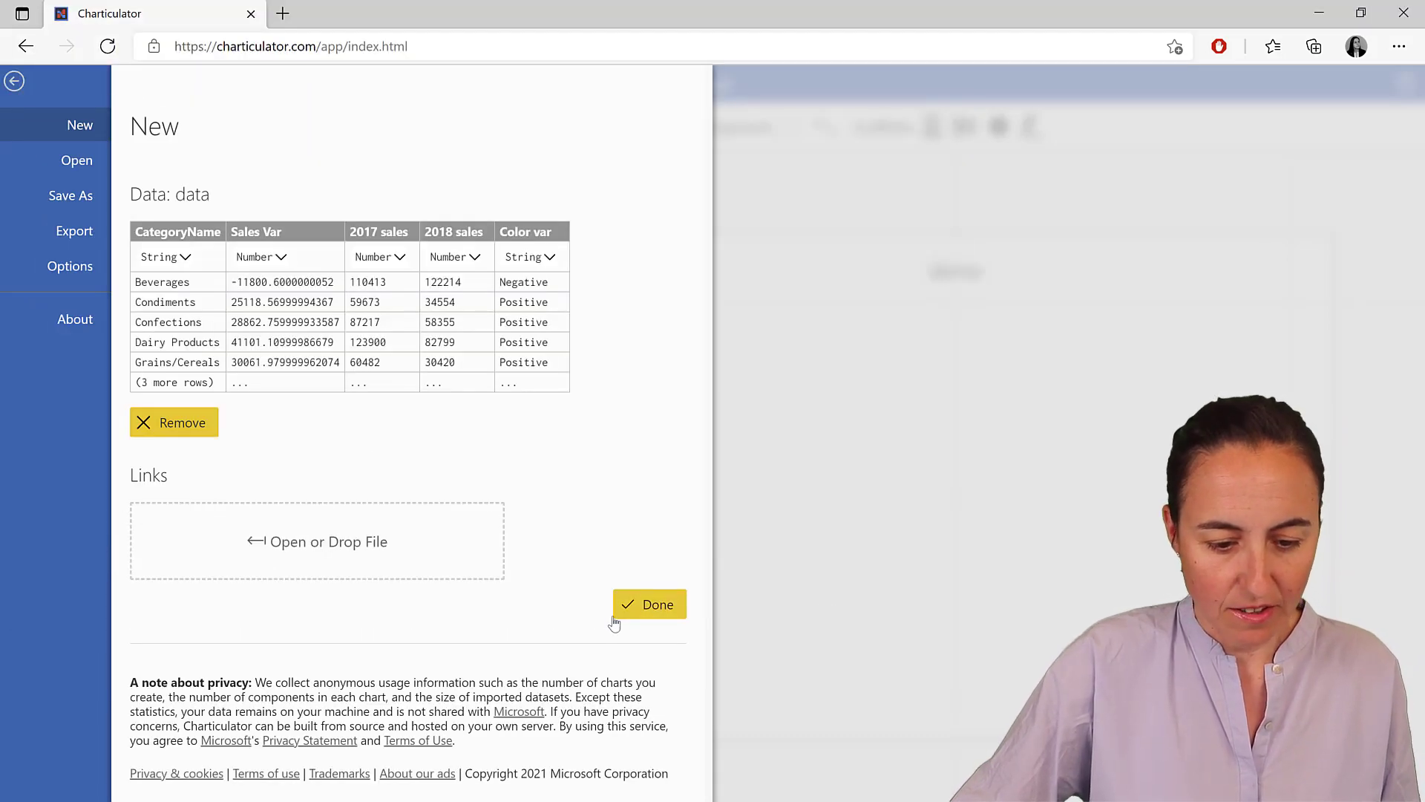
Confirm the data.csv import to open the chart editor with its five data fields.
left_click(159, 257)
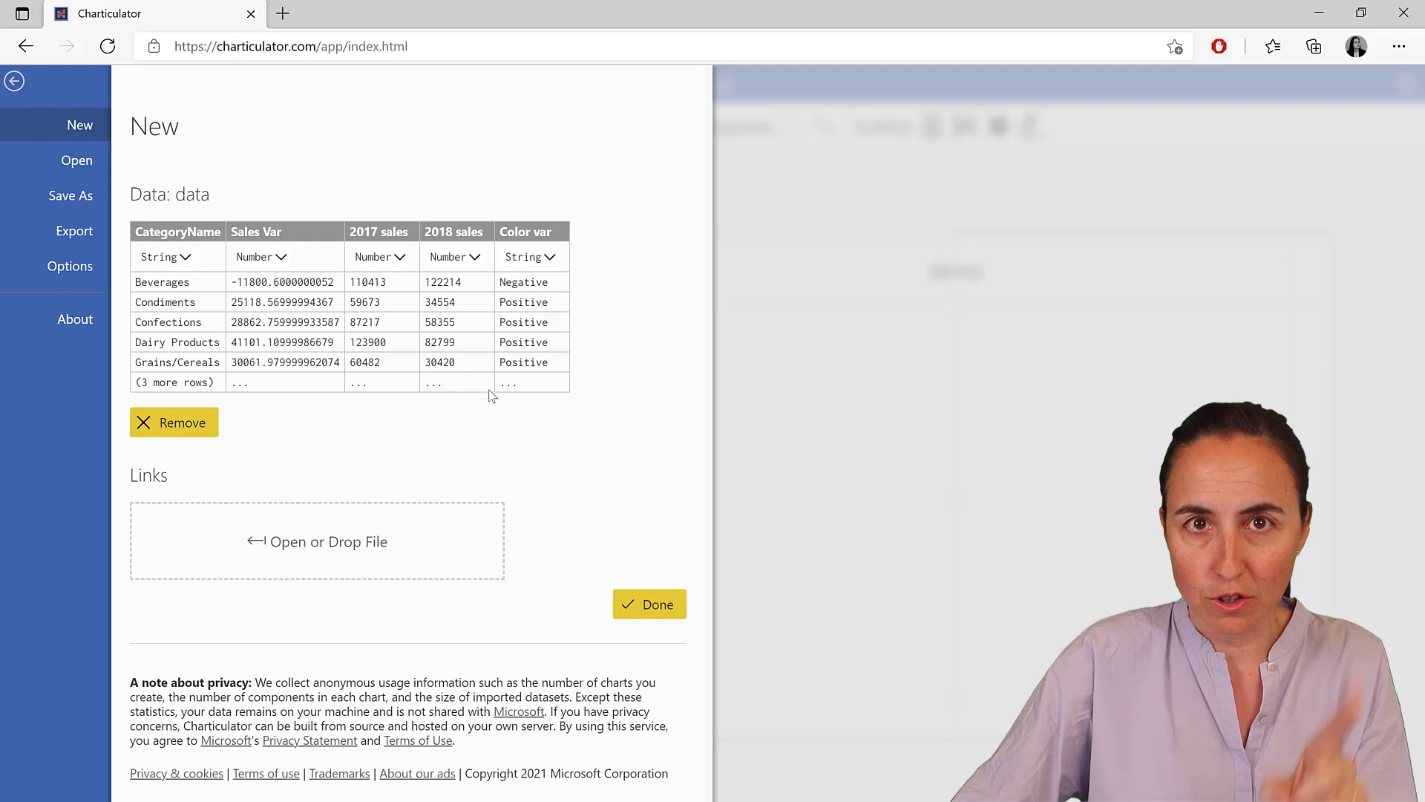
left_click(658, 606)
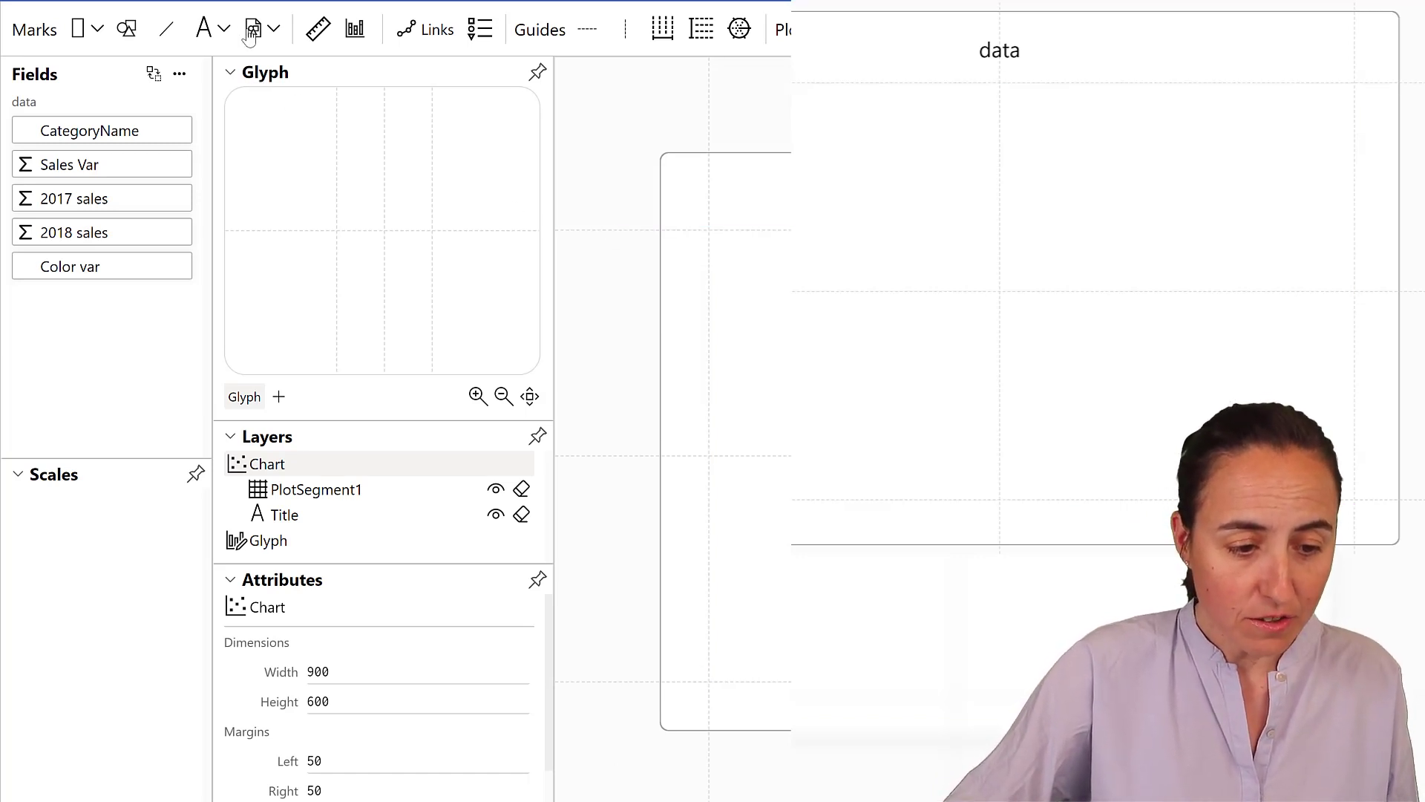
Create a column-names legend listing 2017 sales and 2018 sales.
left_click(479, 28)
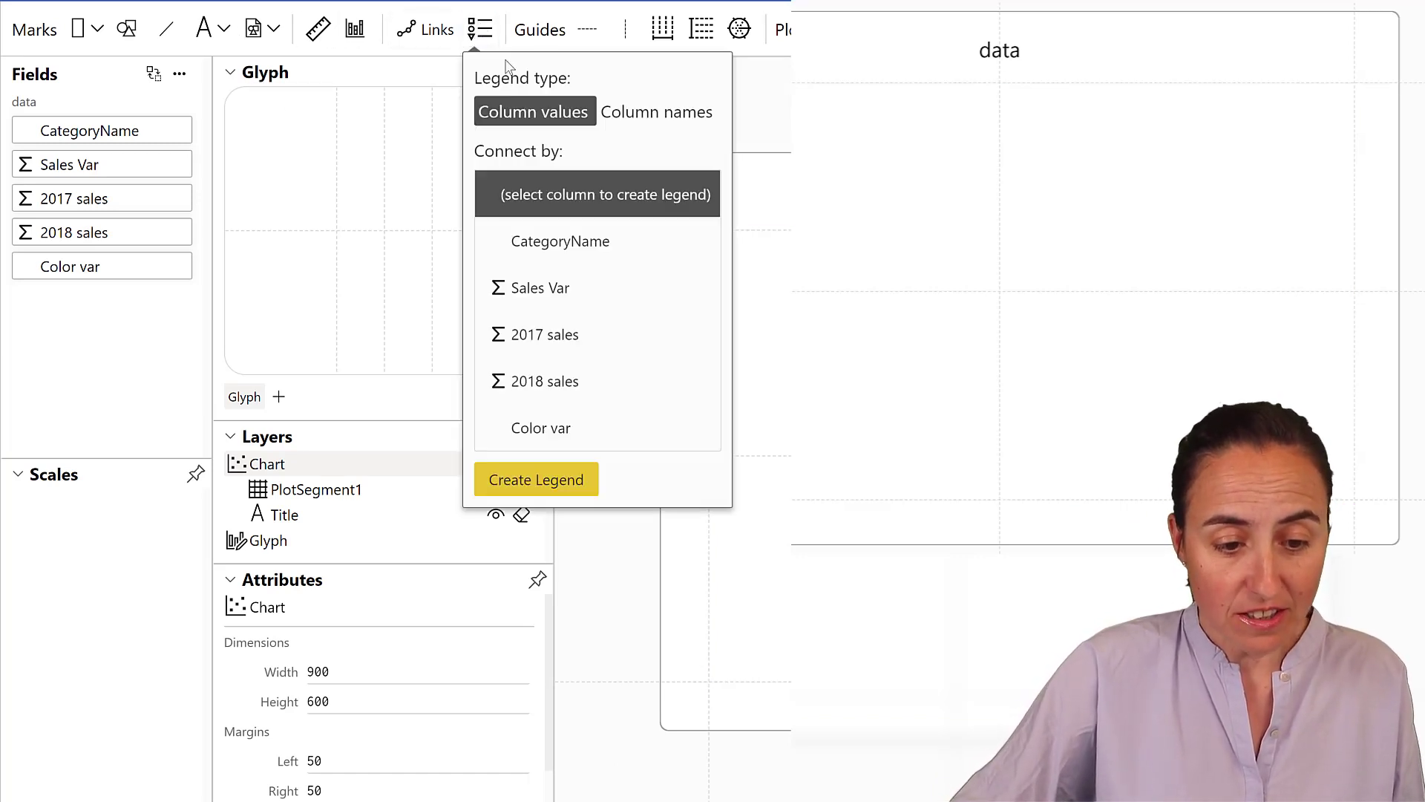
left_click(674, 113)
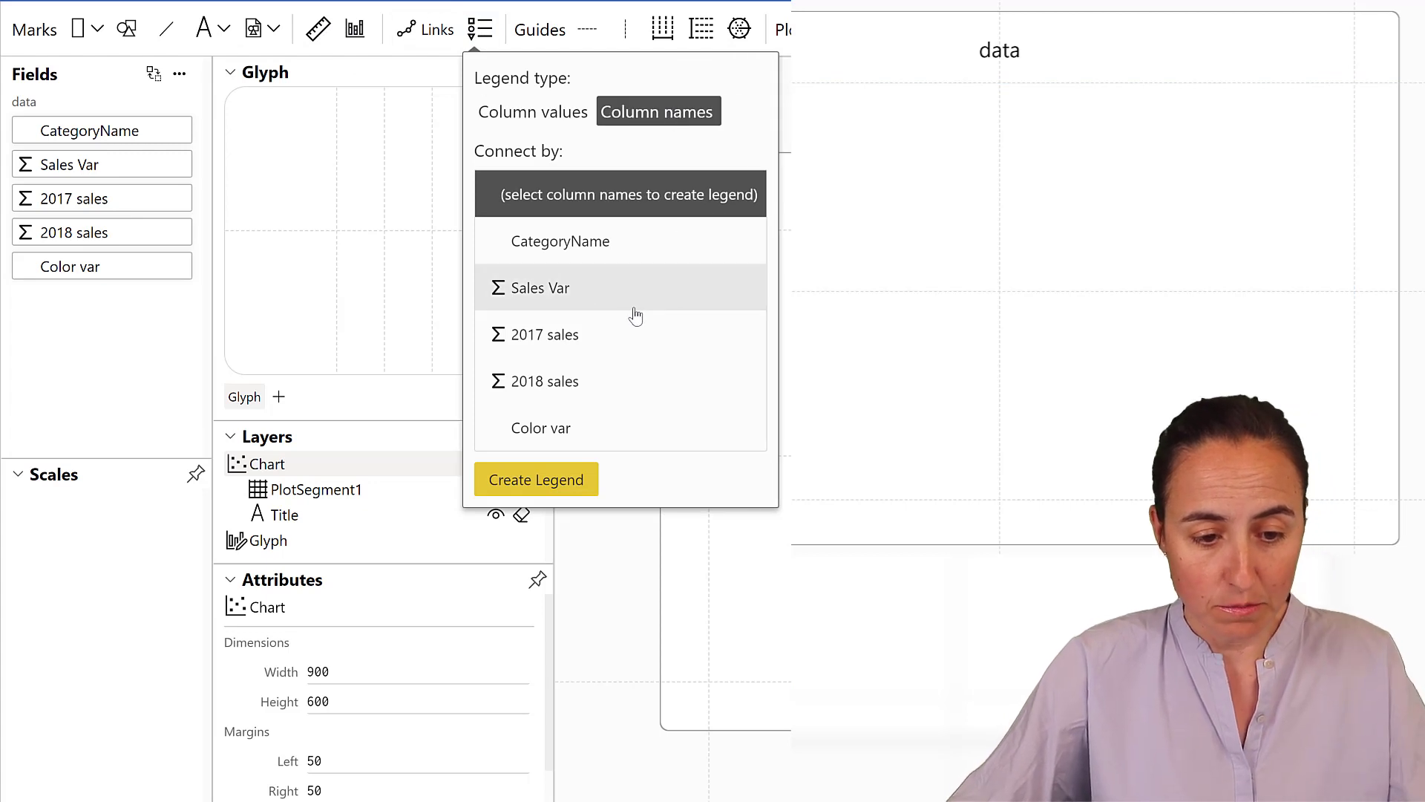
left_click(578, 335)
left_click(584, 383)
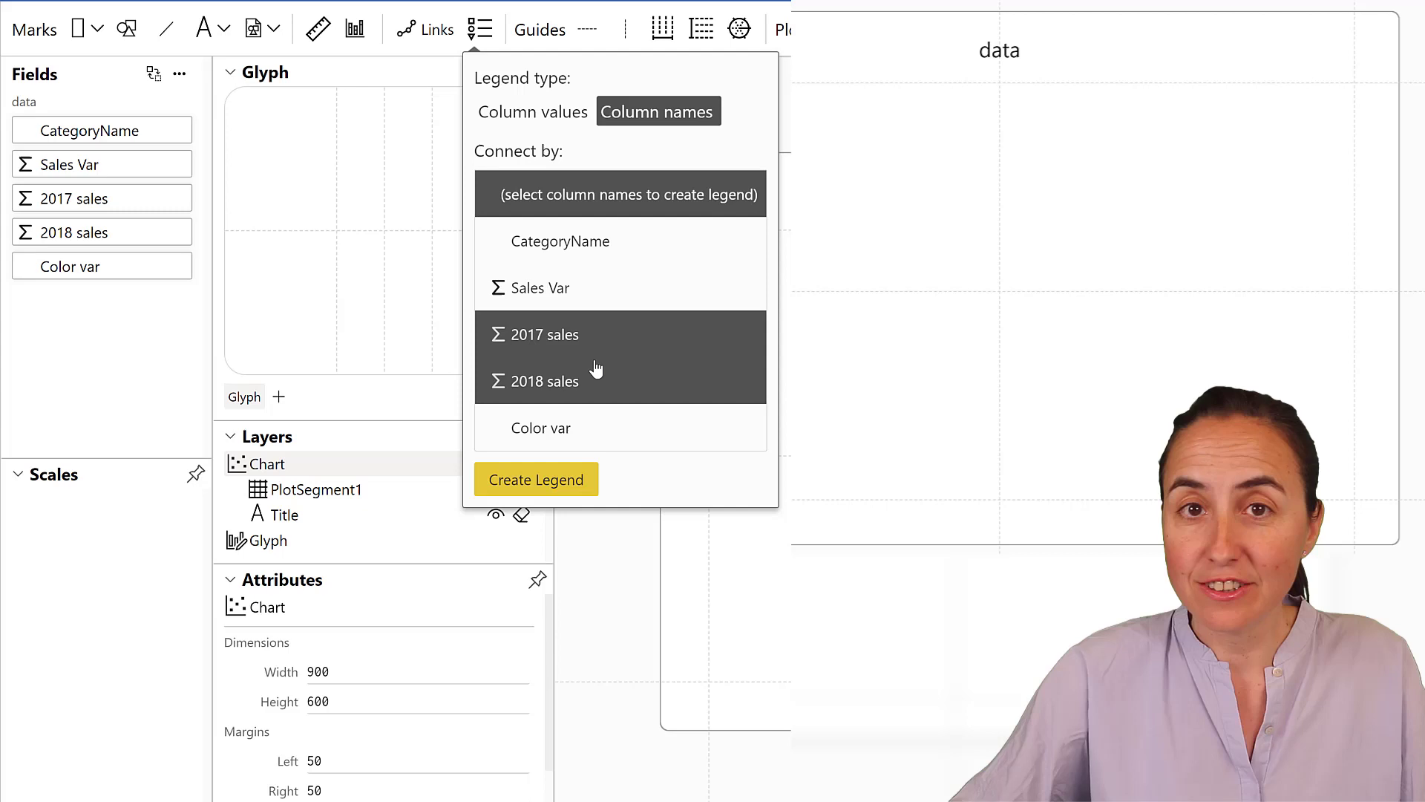
left_click(560, 486)
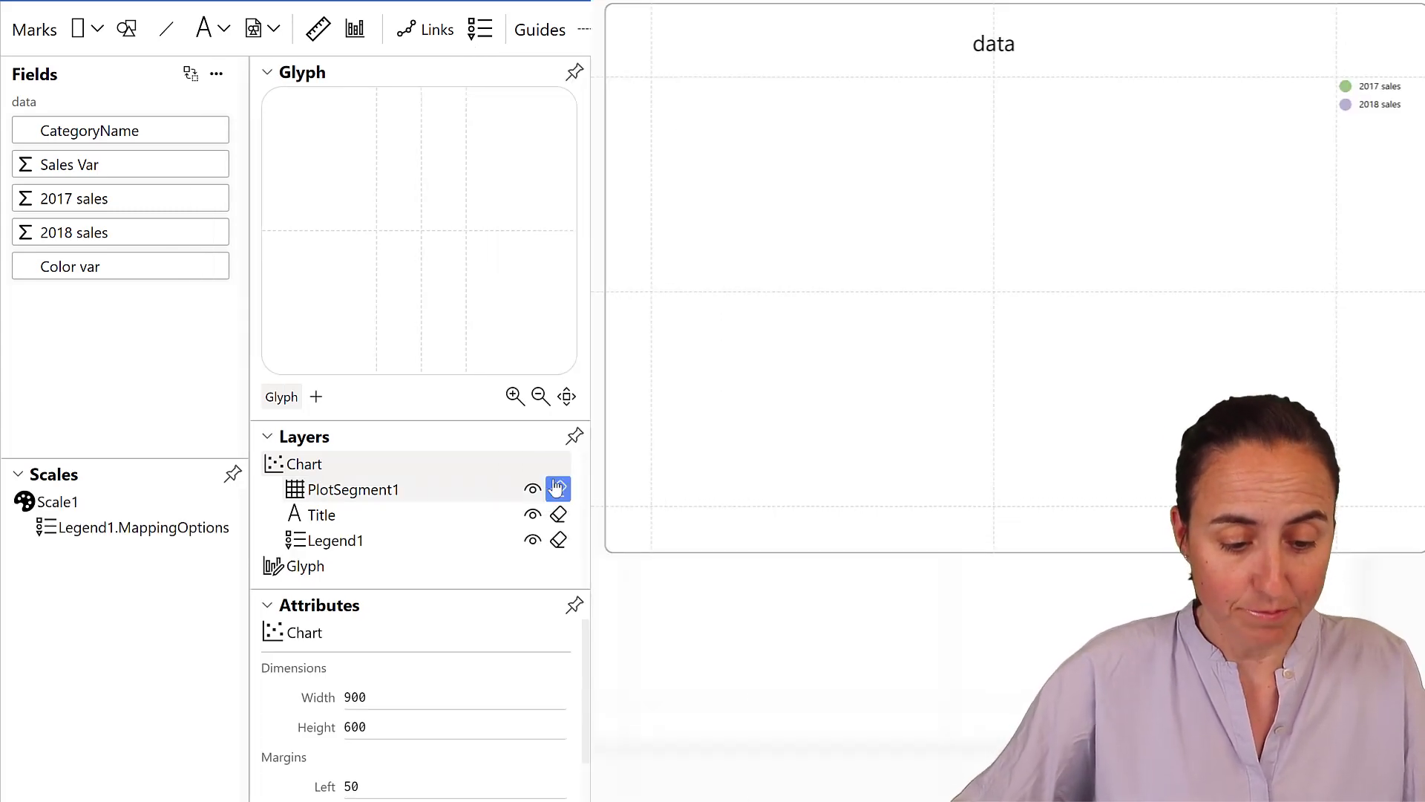
Select Legend1 and pop its settings out into a floating panel.
scroll(429, 633, "down", 3)
left_click(494, 652)
scroll(421, 611, "up", 1)
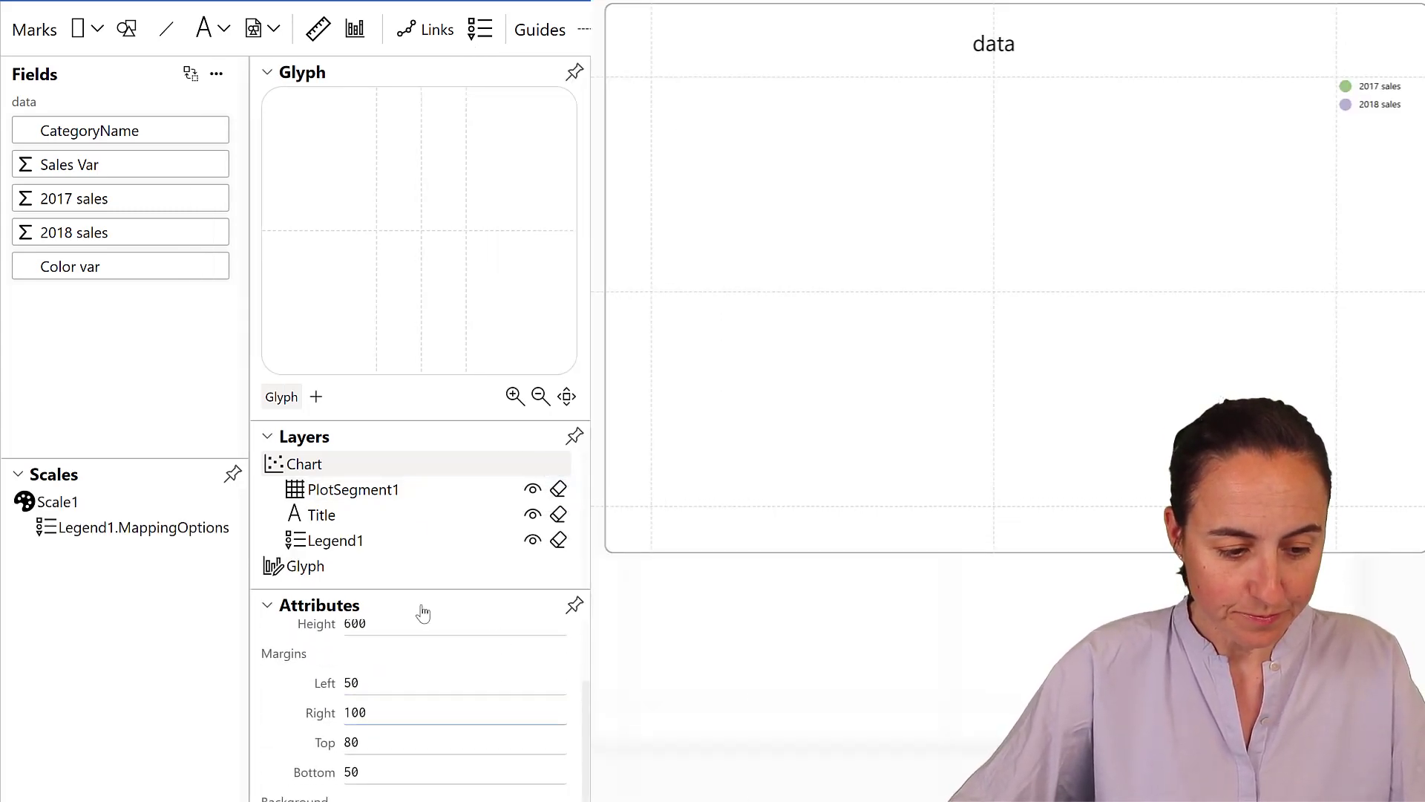
left_click(207, 528)
left_click(574, 605)
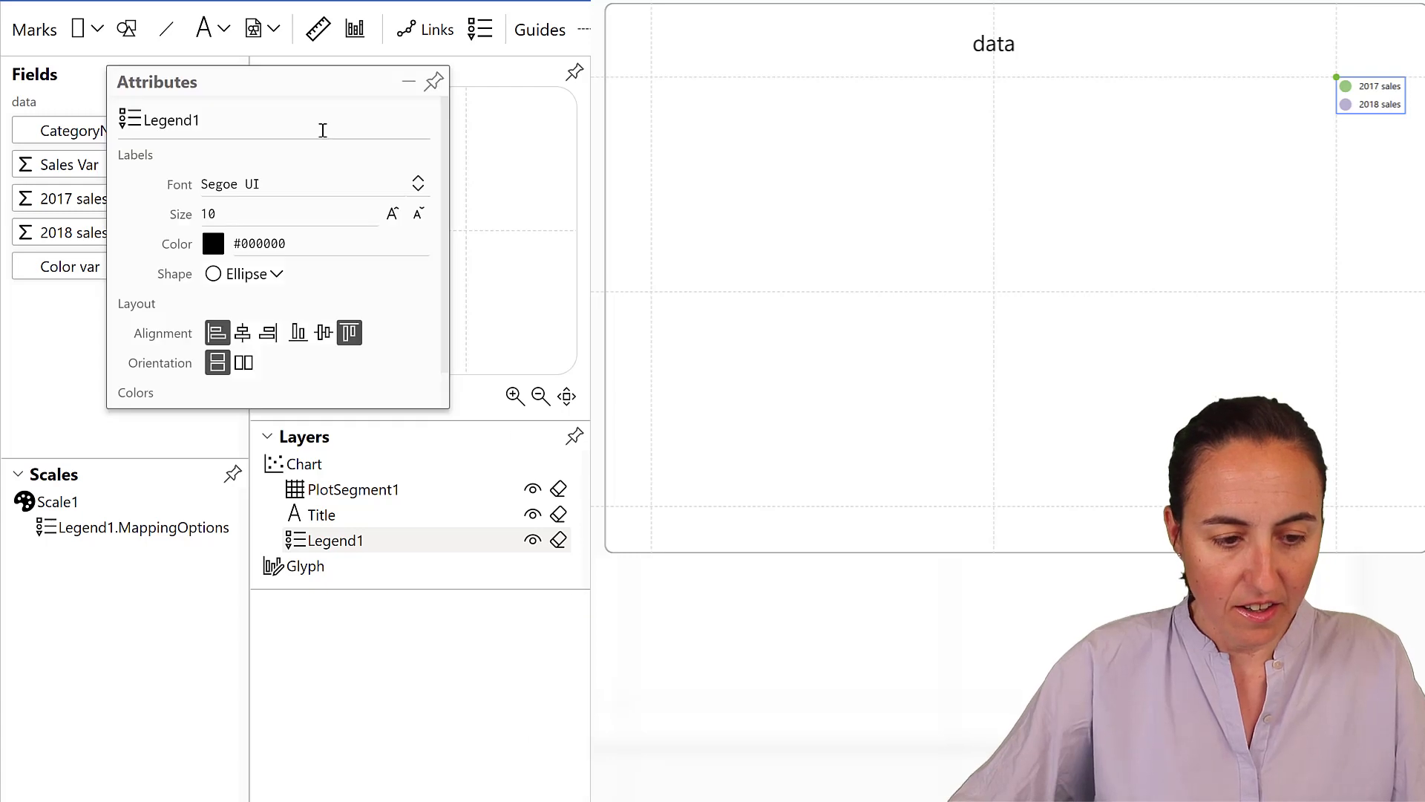
left_click_drag(298, 72, 417, 67)
scroll(443, 257, "down", 1)
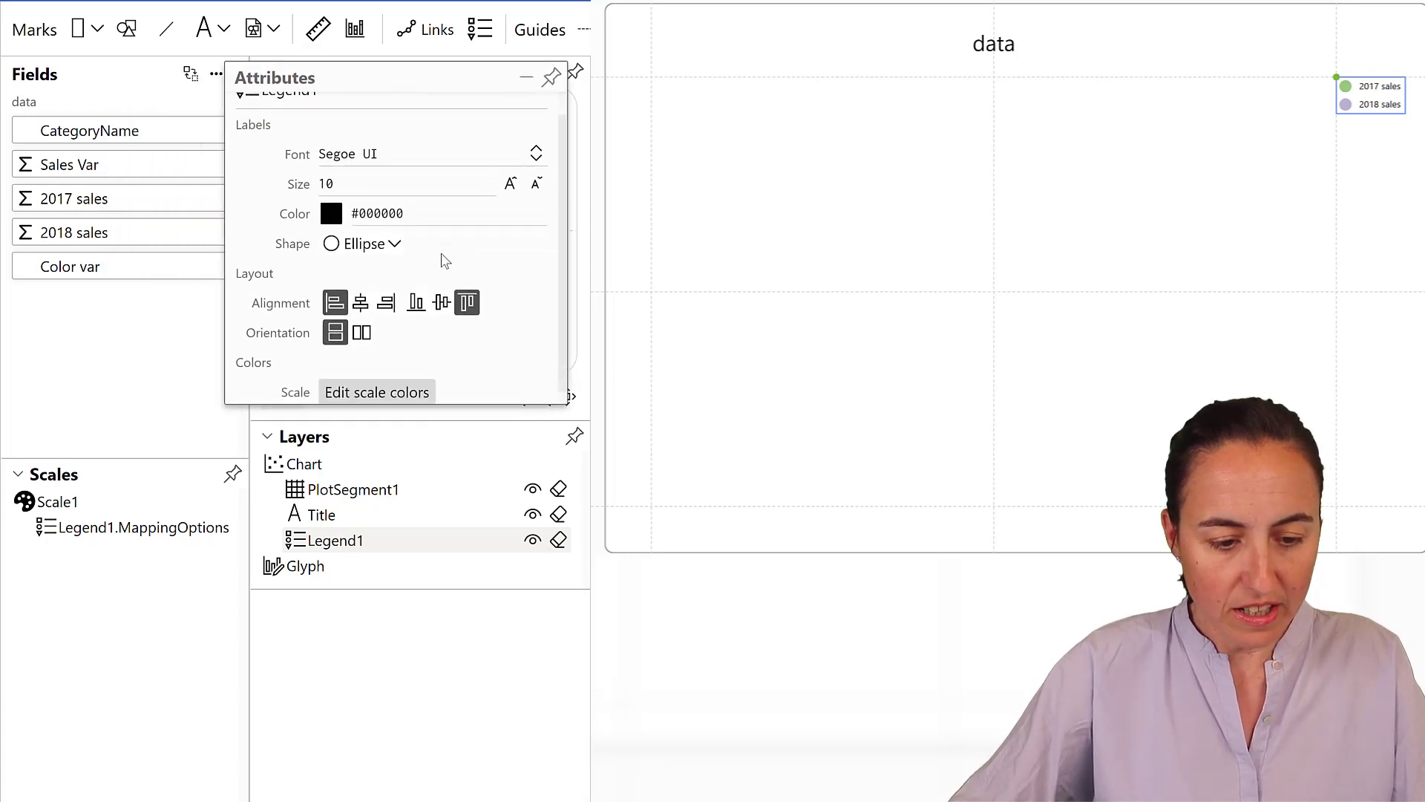
Set legend colours to blue #4292c6 for 2017 sales and purple #807dba for 2018 sales.
left_click(391, 387)
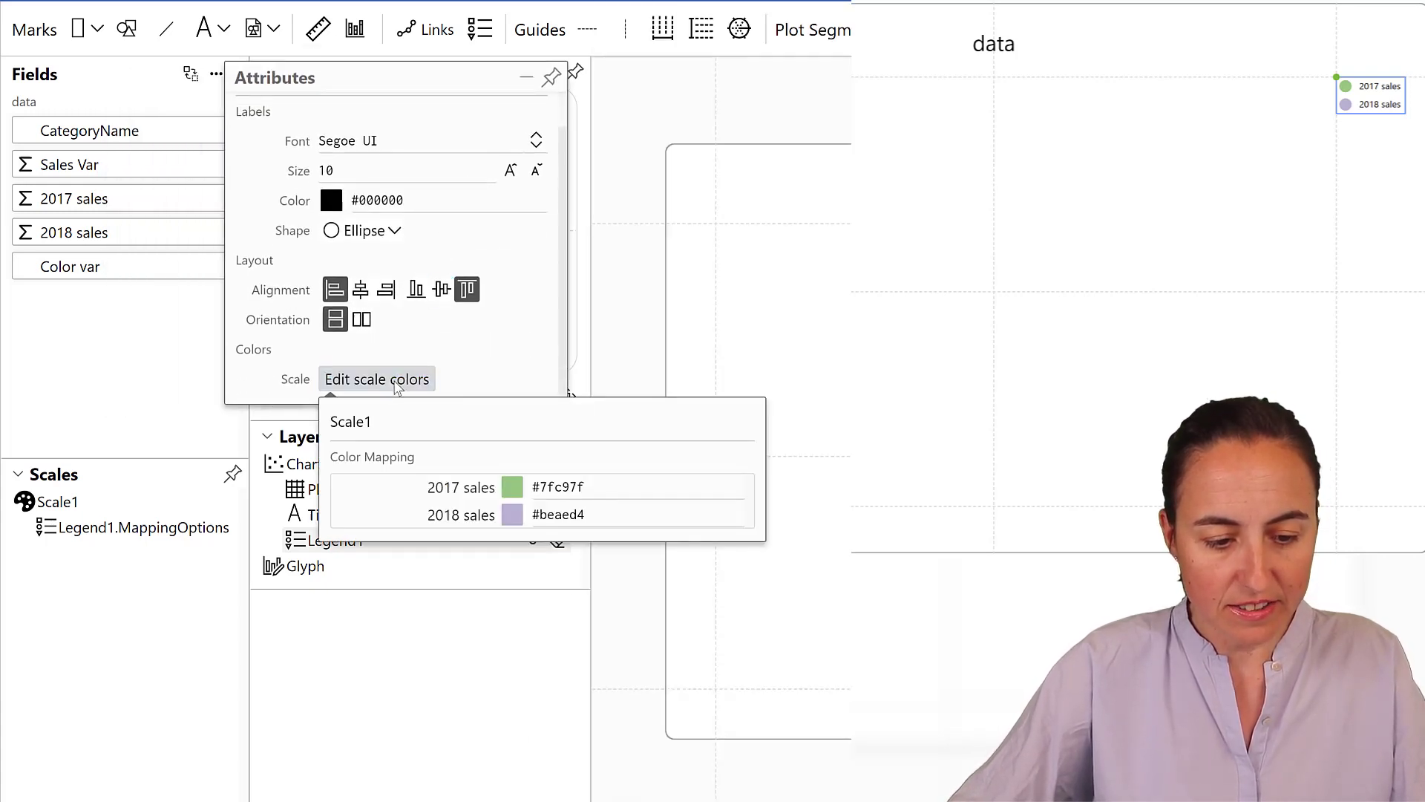
left_click(512, 487)
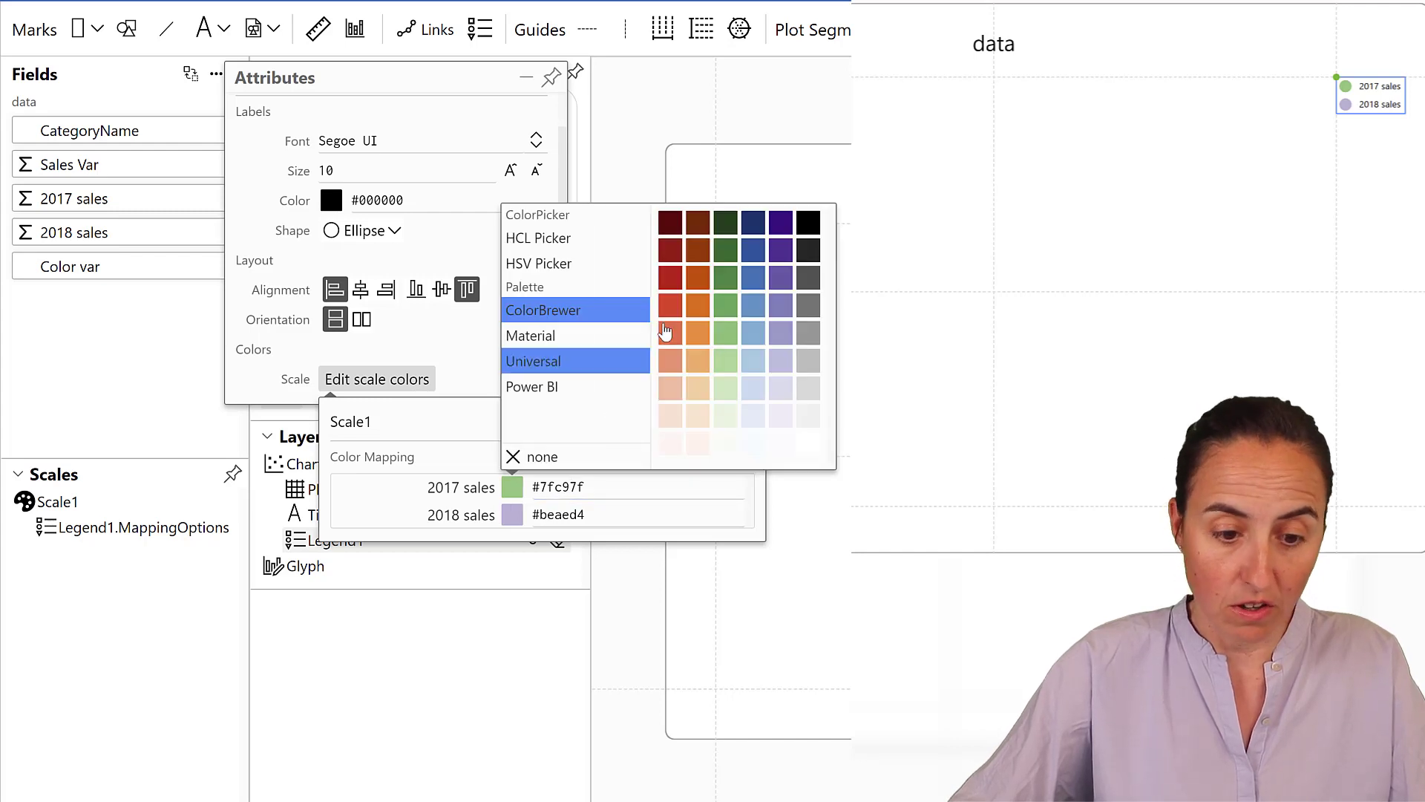
left_click(755, 312)
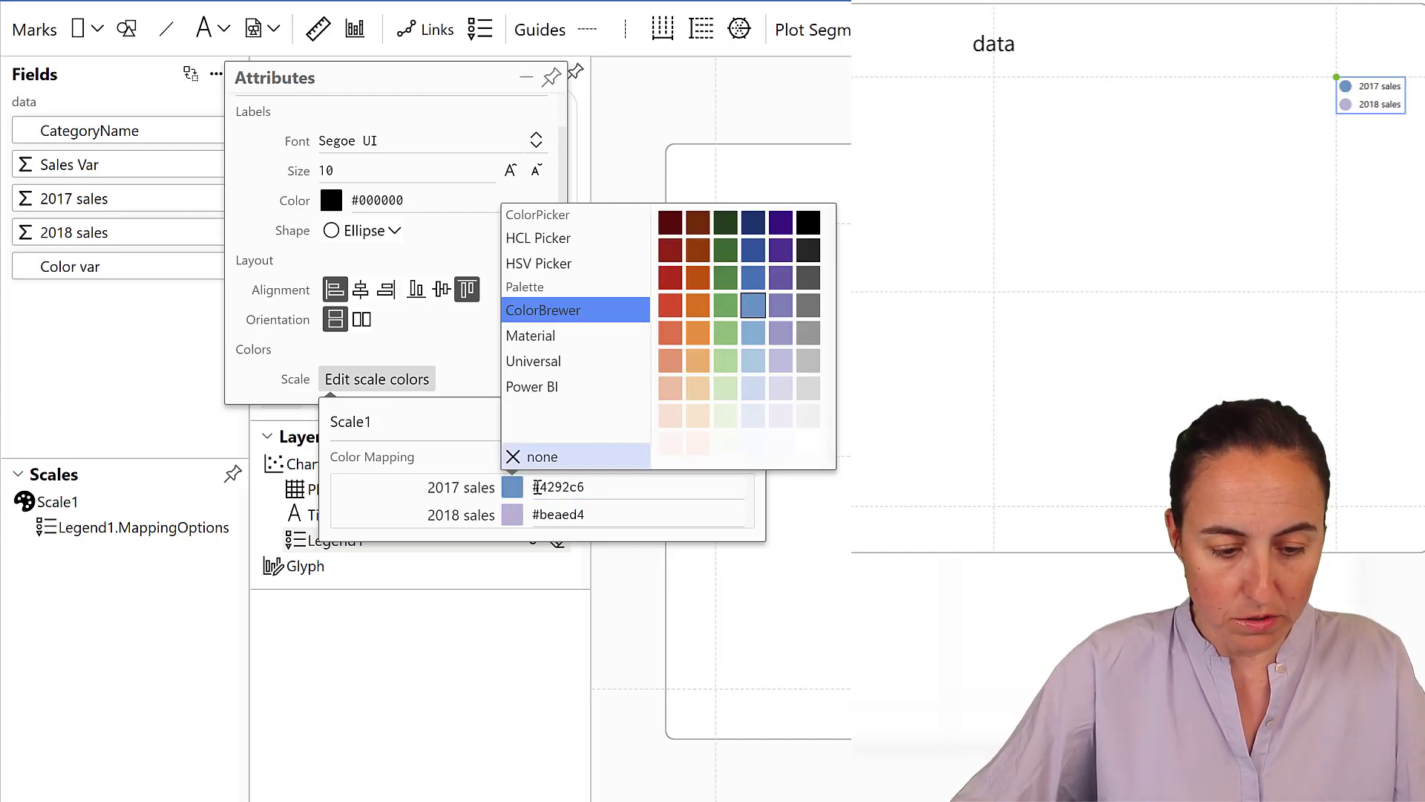
left_click(512, 514)
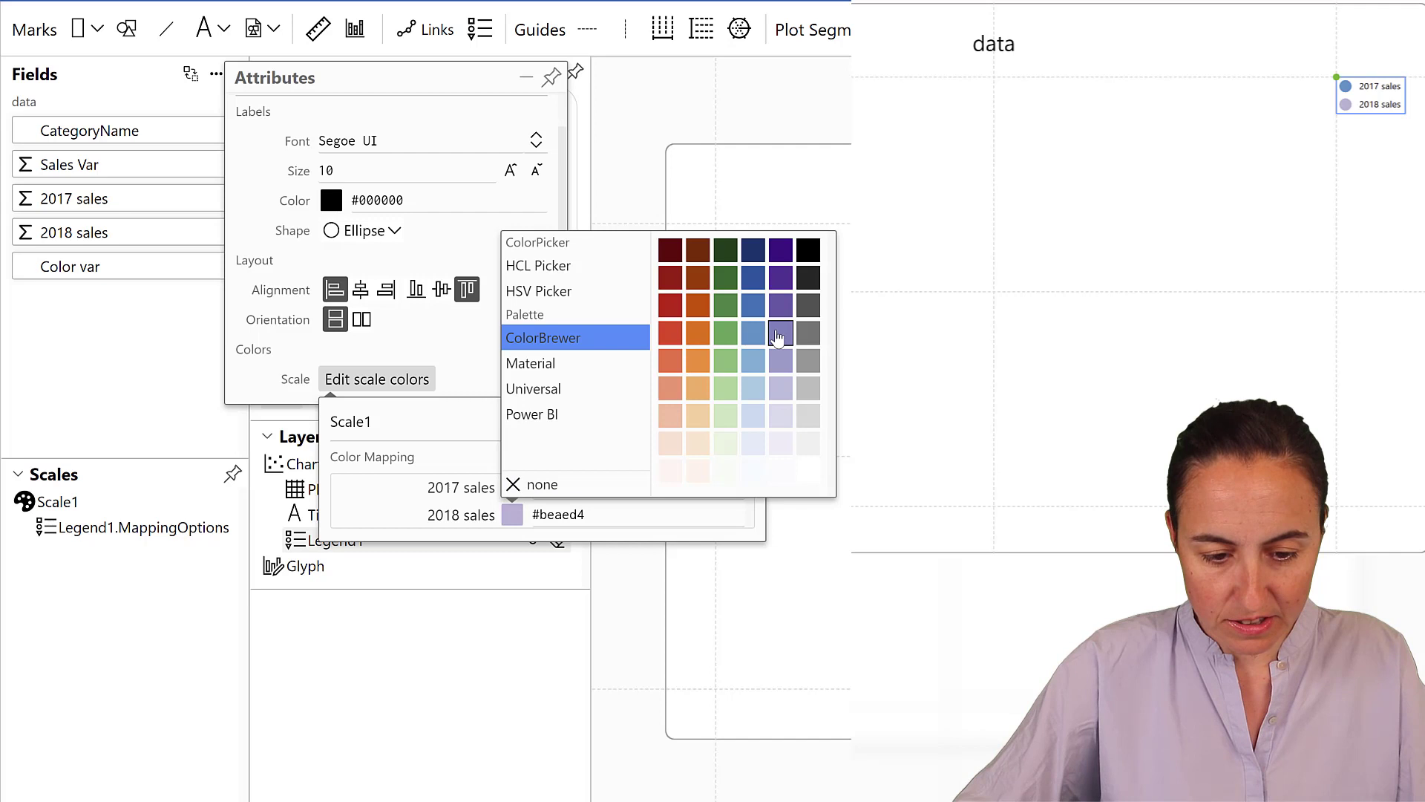
left_click(782, 339)
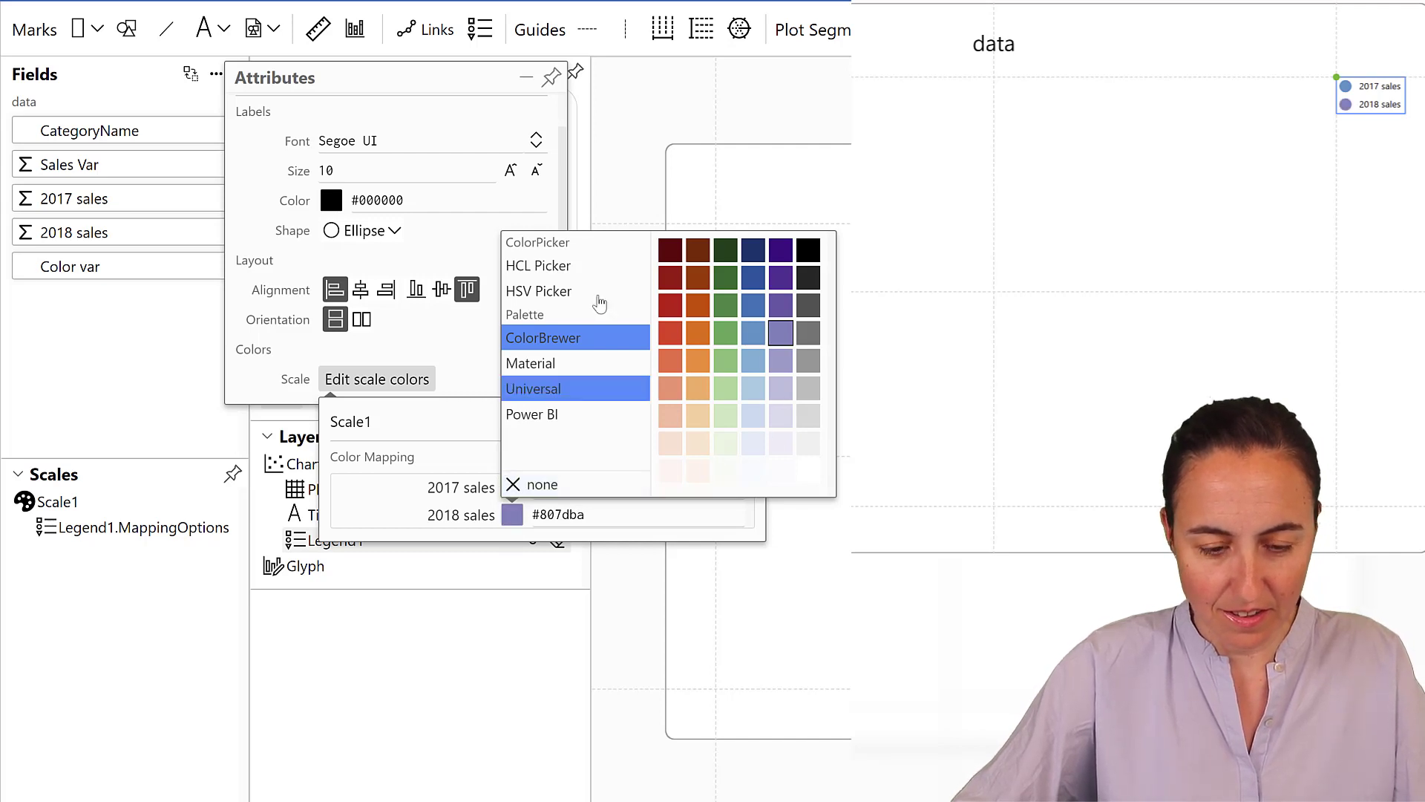
left_click(450, 78)
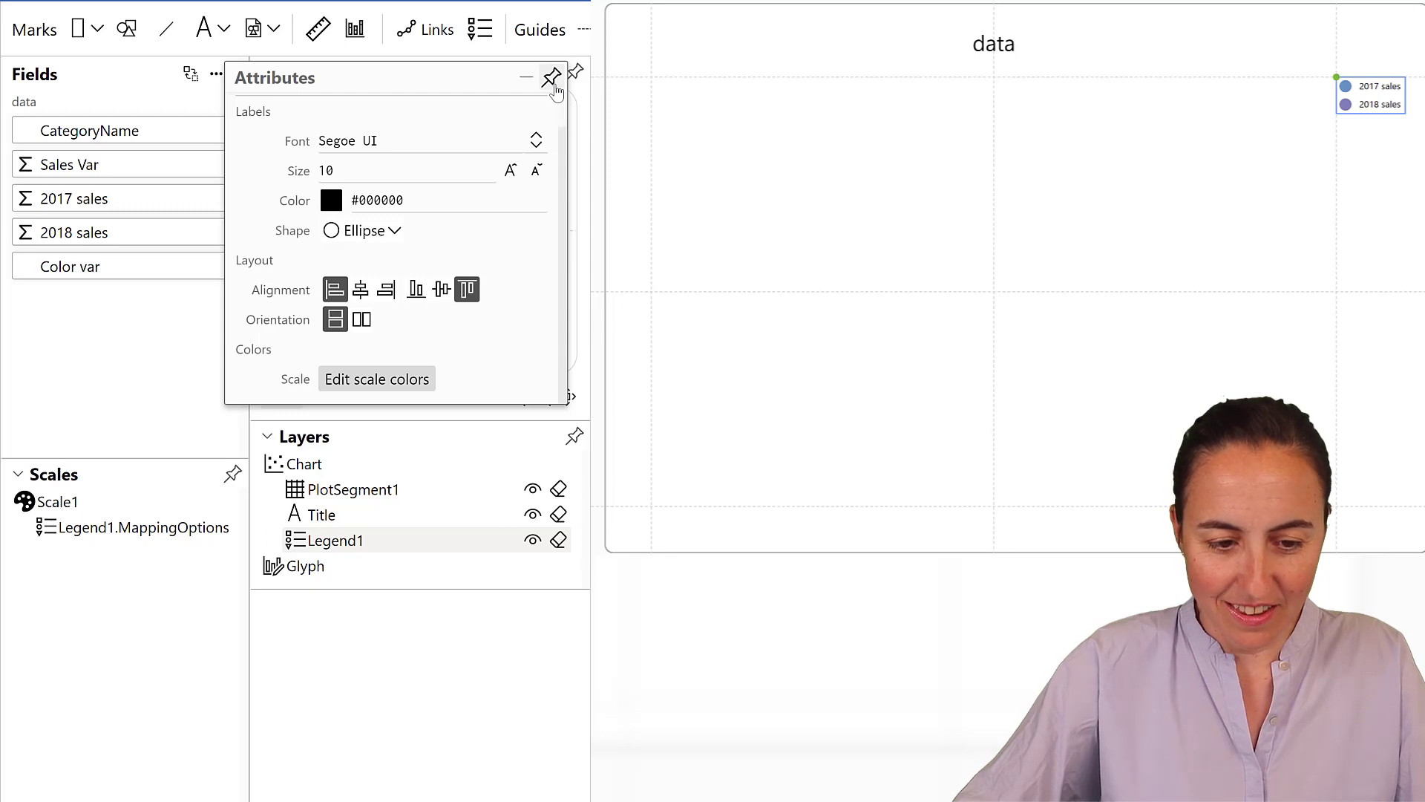
left_click(552, 77)
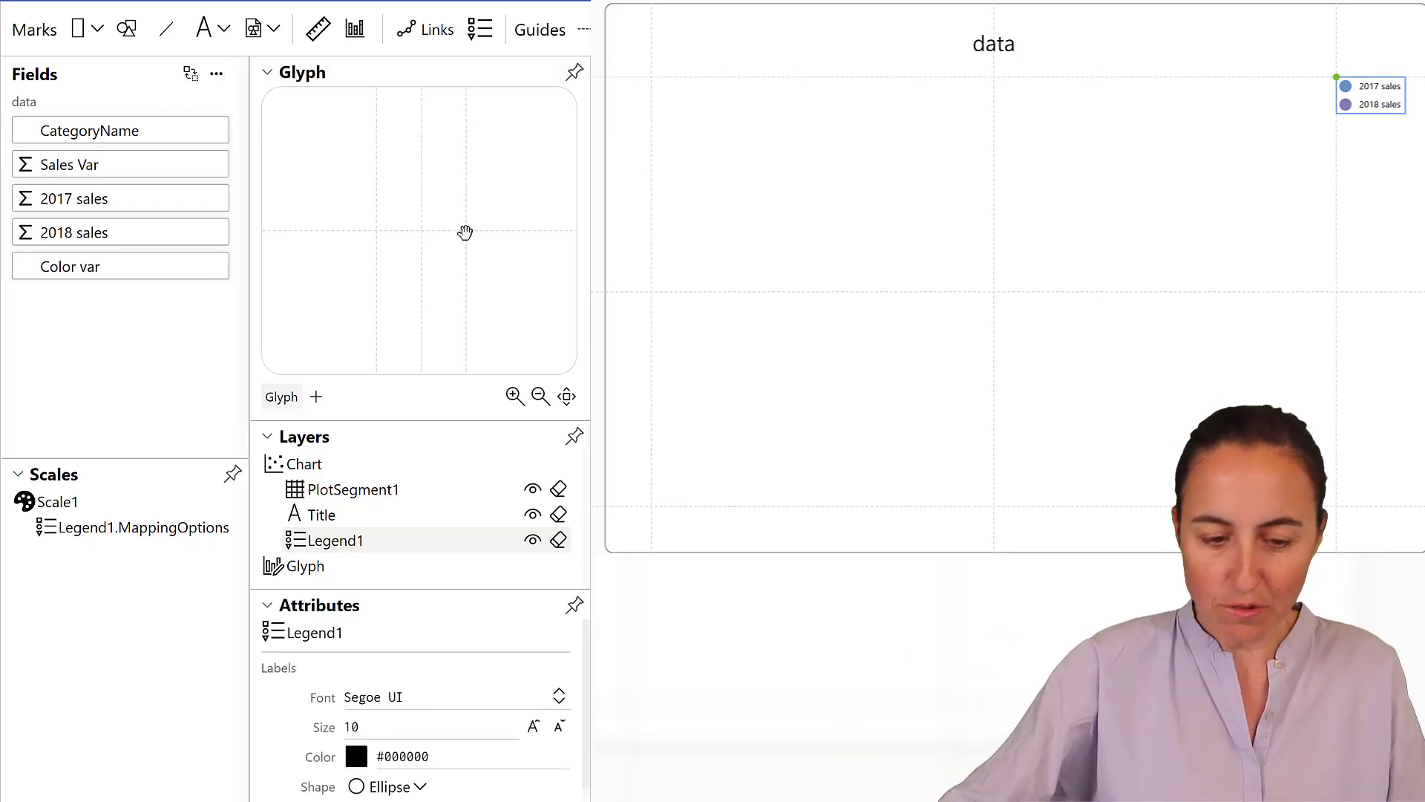
Change PlotSegment1's sub-layout from Stack X to Stack Y.
left_click(792, 139)
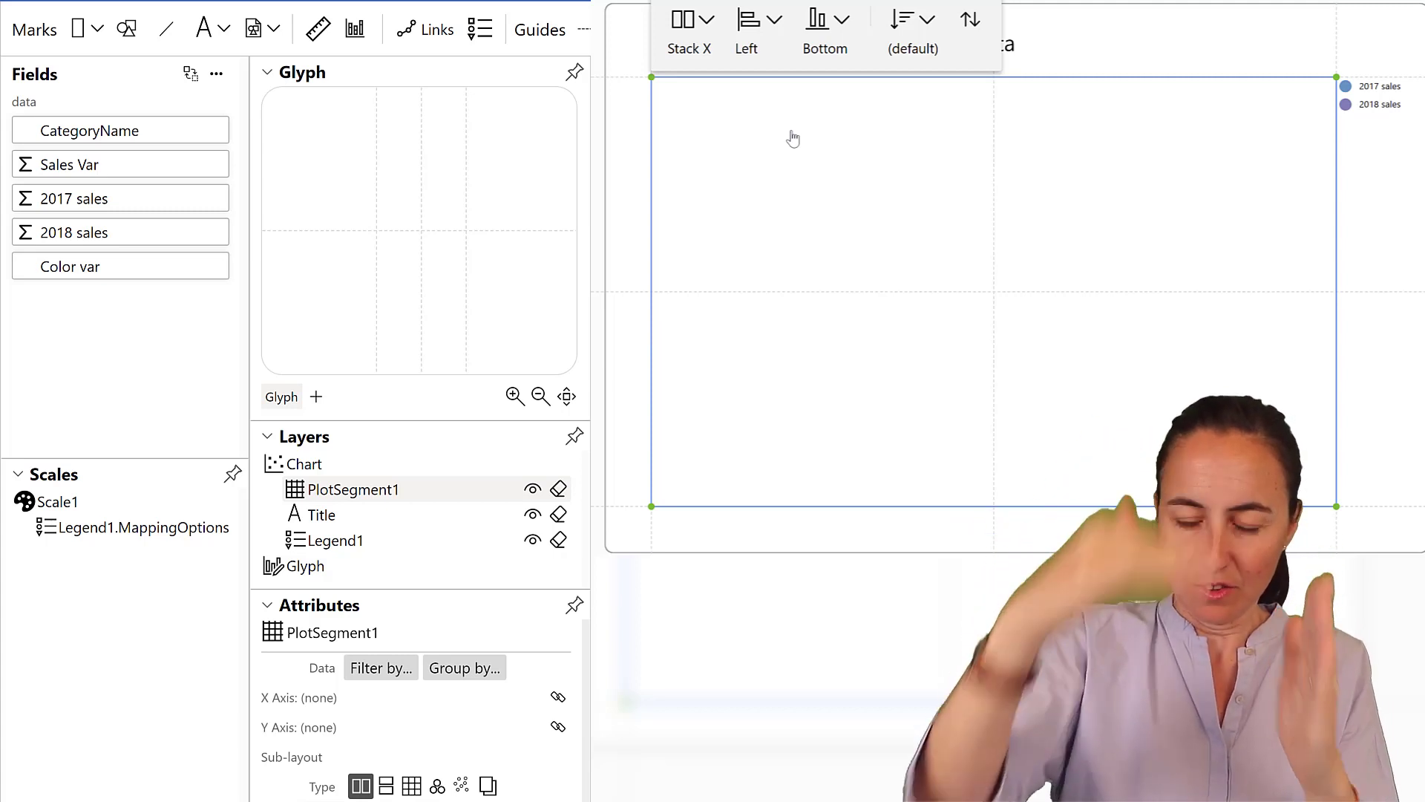
left_click(719, 24)
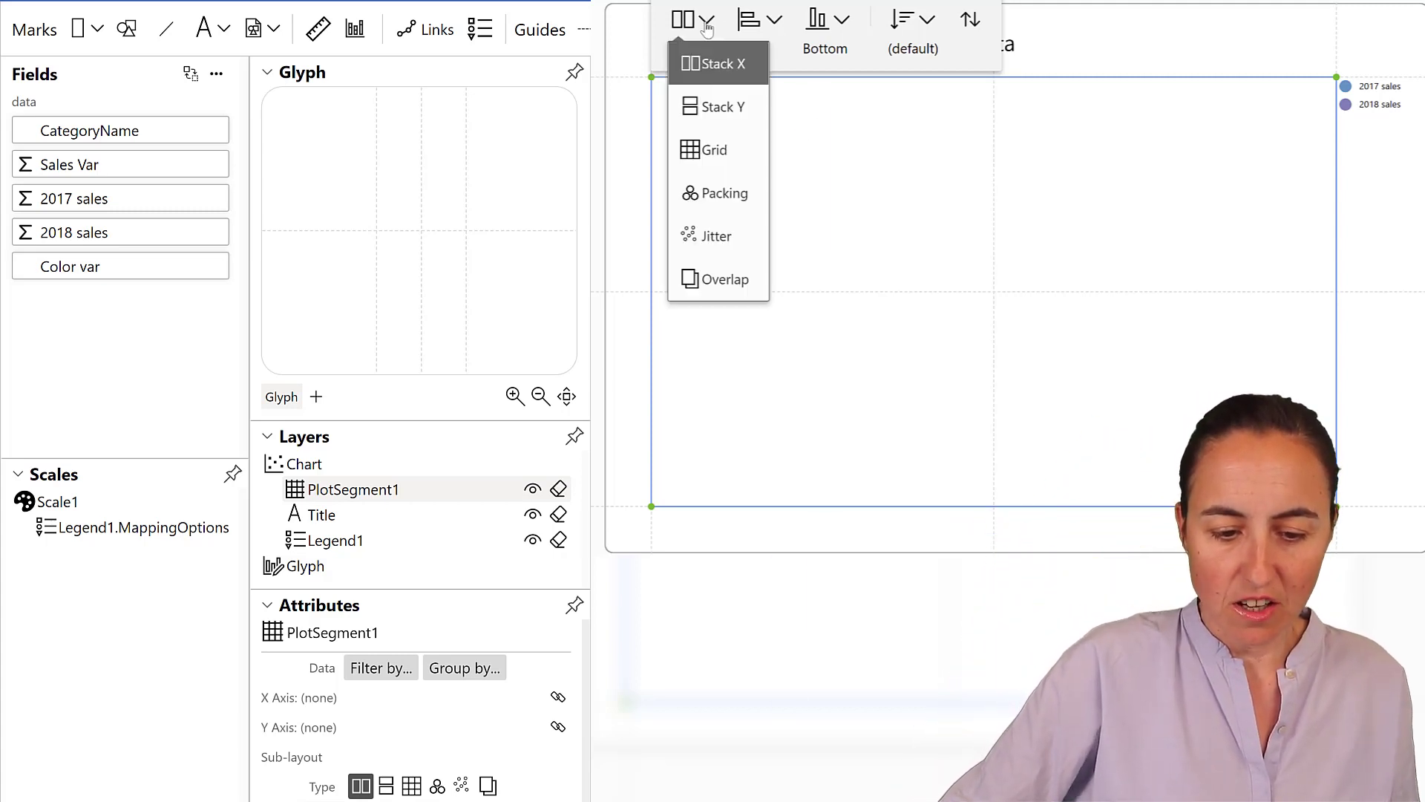
left_click(717, 109)
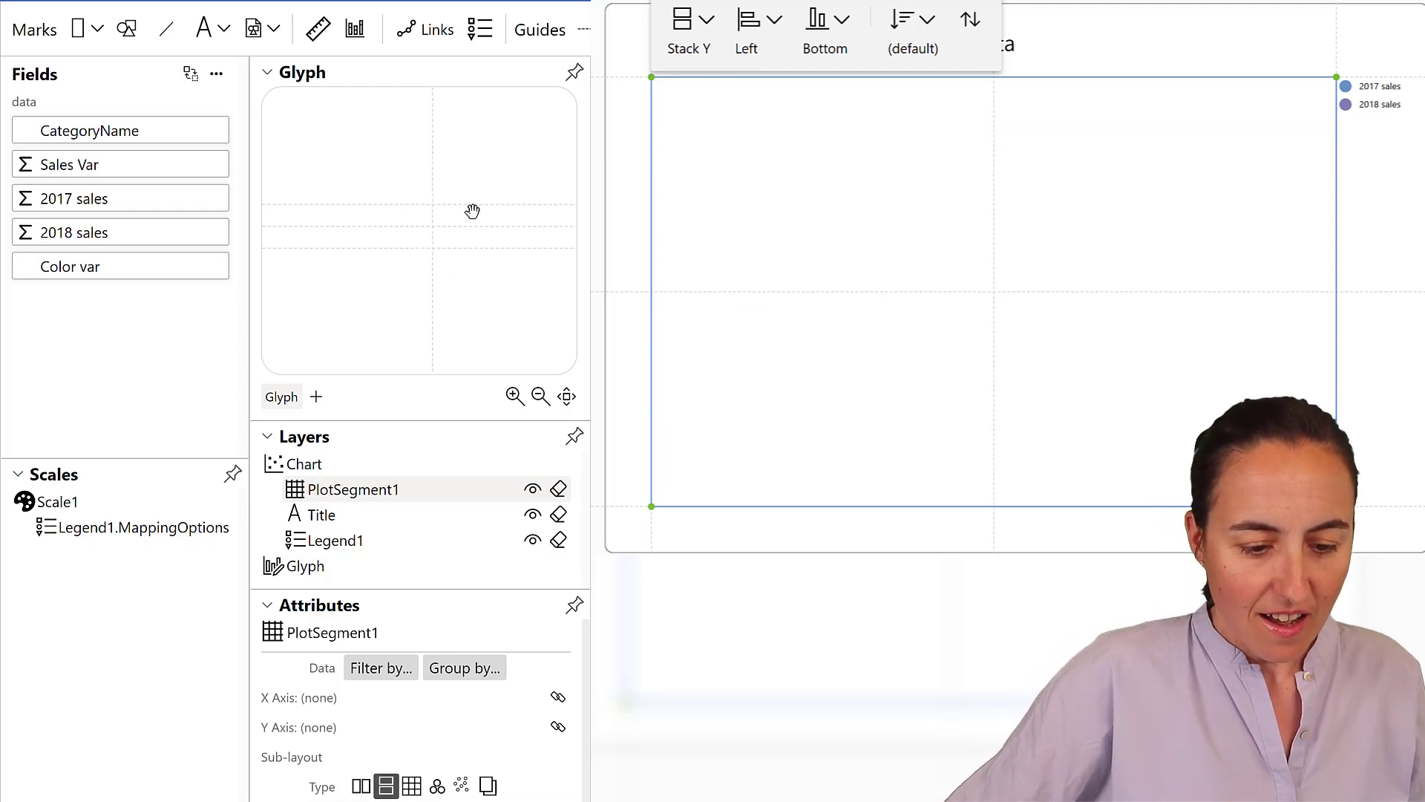
Detach the Glyph editor as a floating window and resize it larger.
left_click(573, 76)
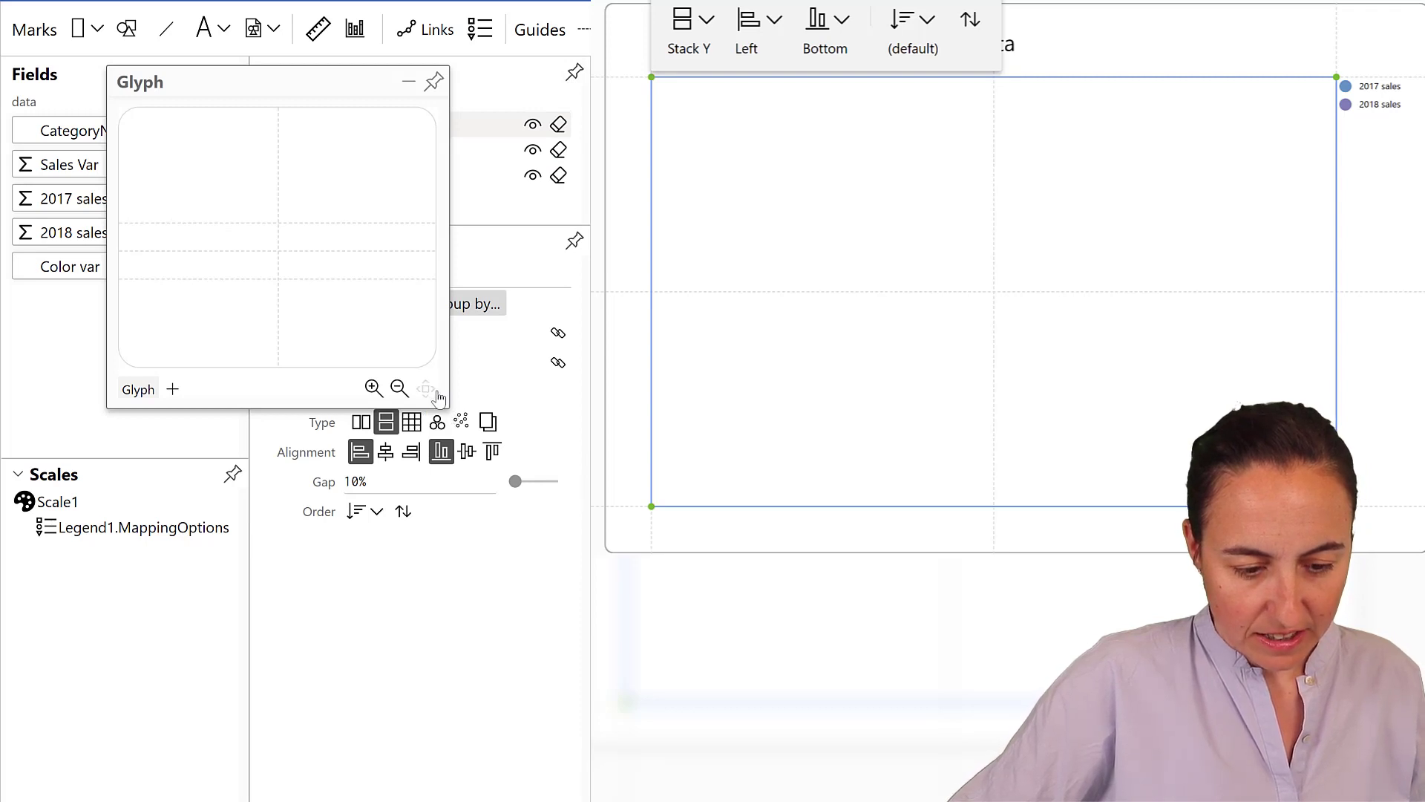
left_click_drag(450, 408, 614, 455)
left_click_drag(360, 82, 500, 70)
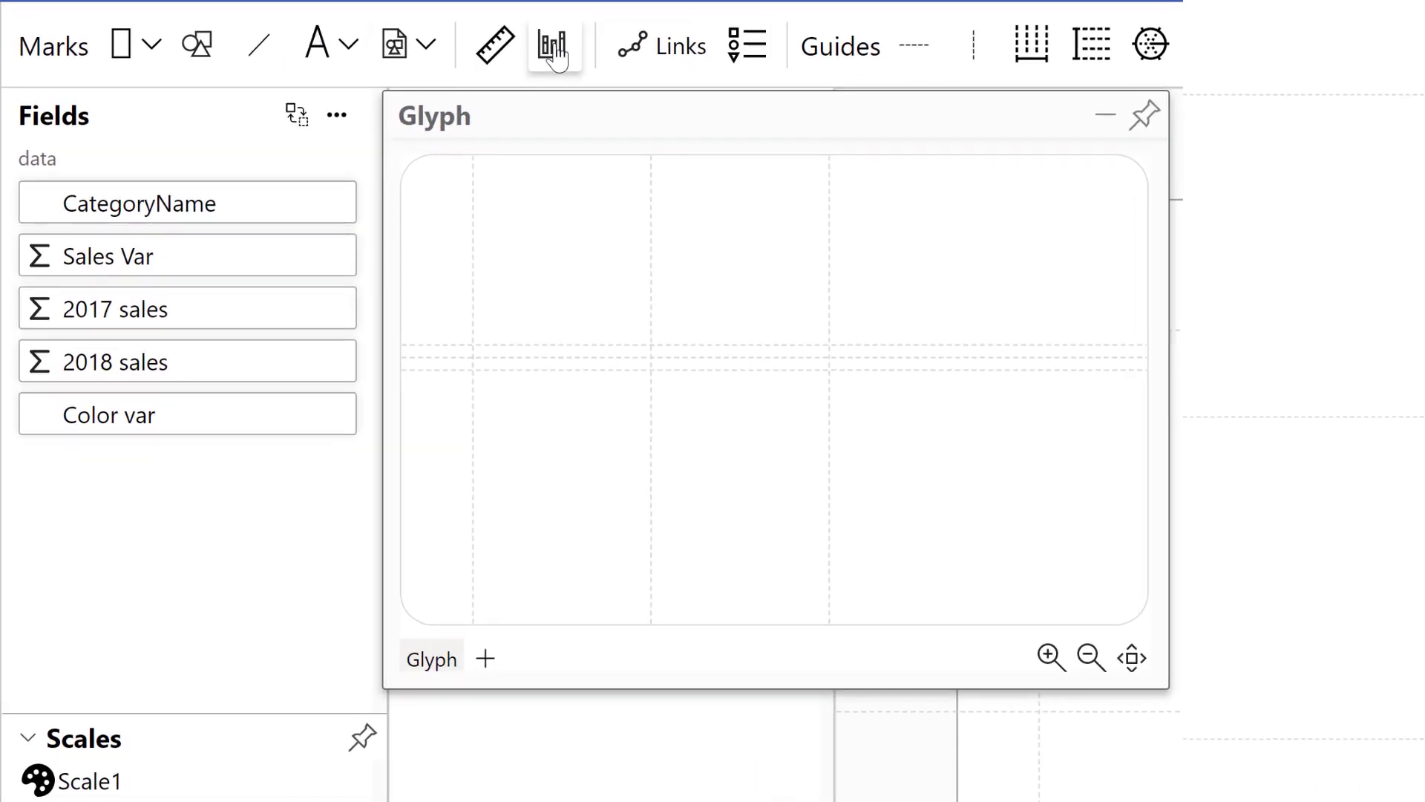
Add a horizontal data axis bound to 2017 sales and 2018 sales, zoomed to about 100,000–130,000.
left_click(499, 46)
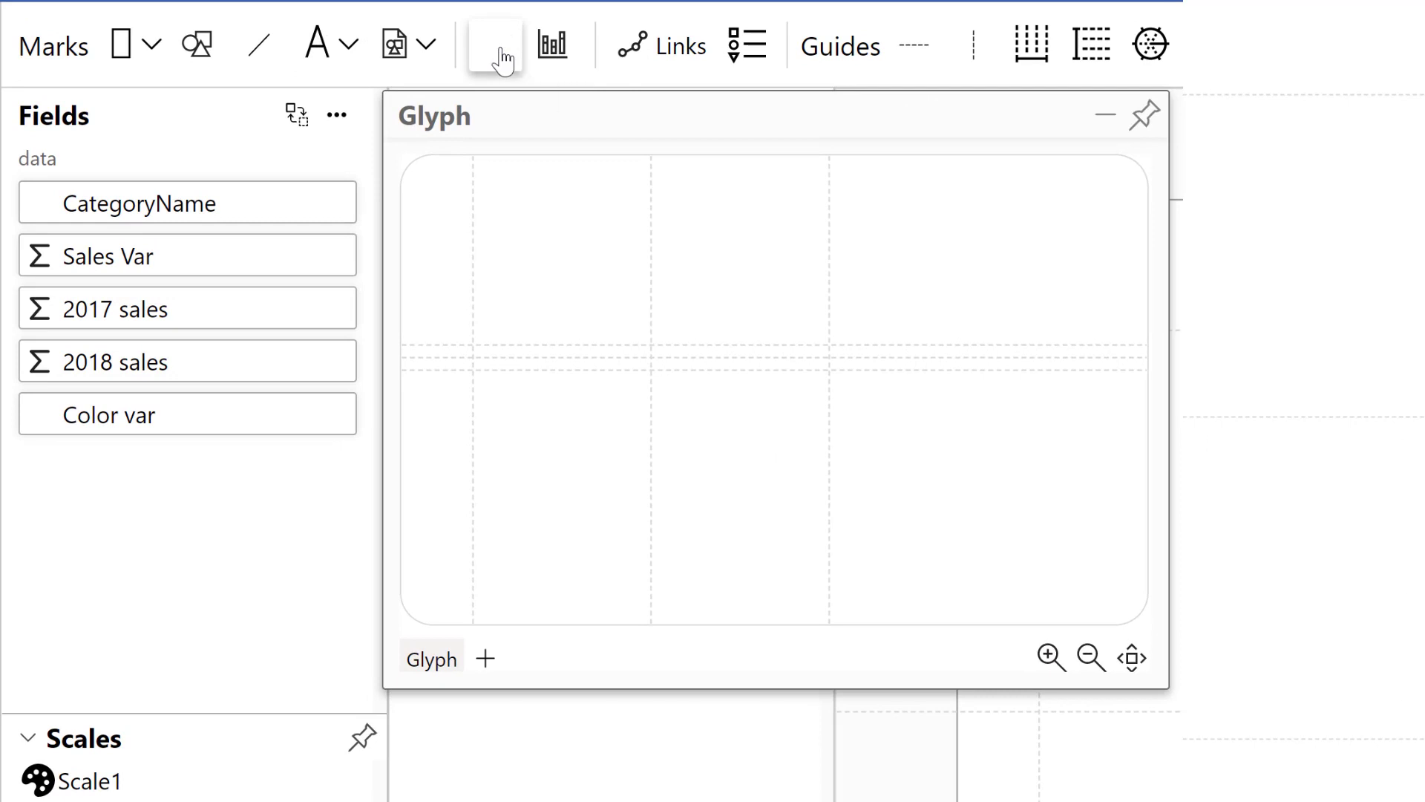
left_click_drag(473, 370, 829, 369)
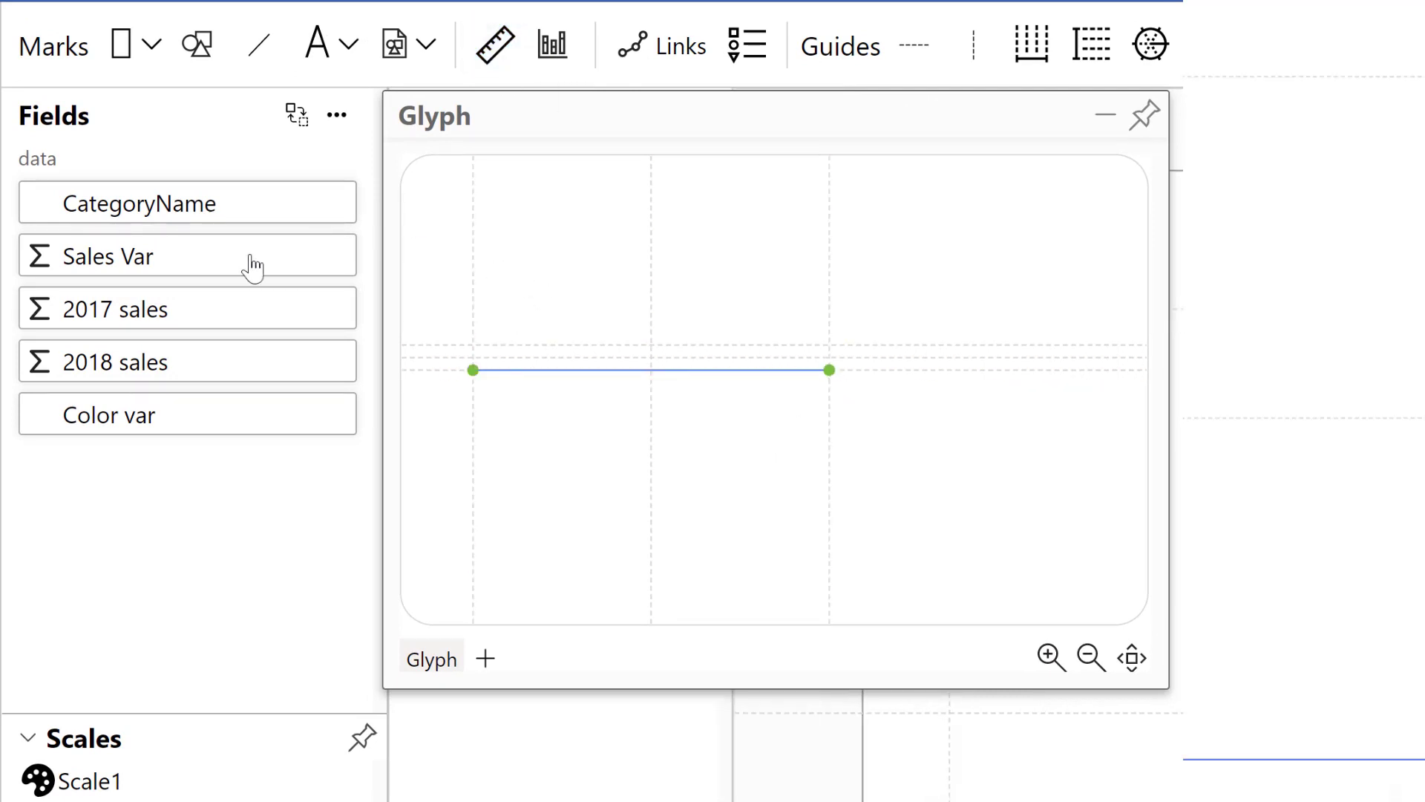
left_click_drag(140, 308, 684, 371)
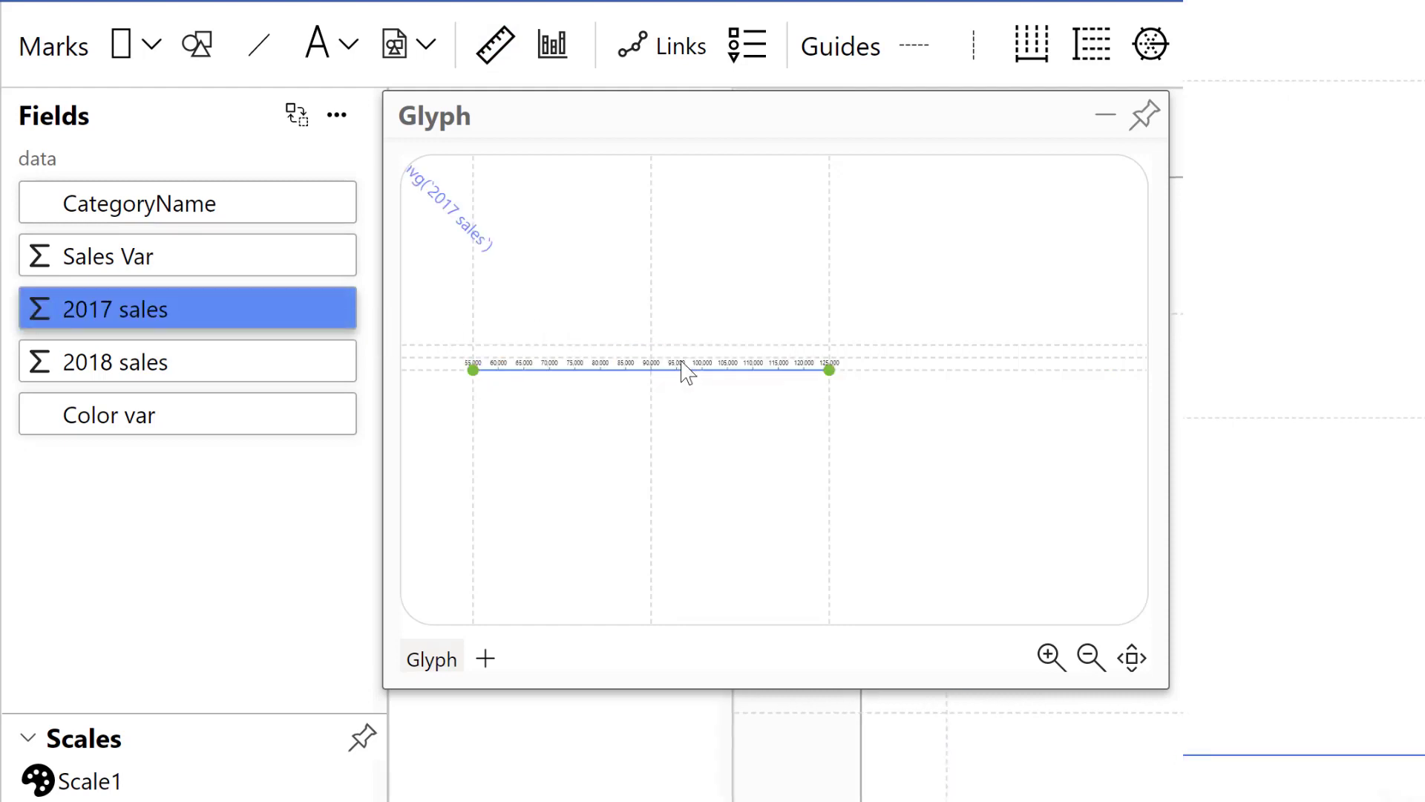
left_click_drag(200, 361, 534, 375)
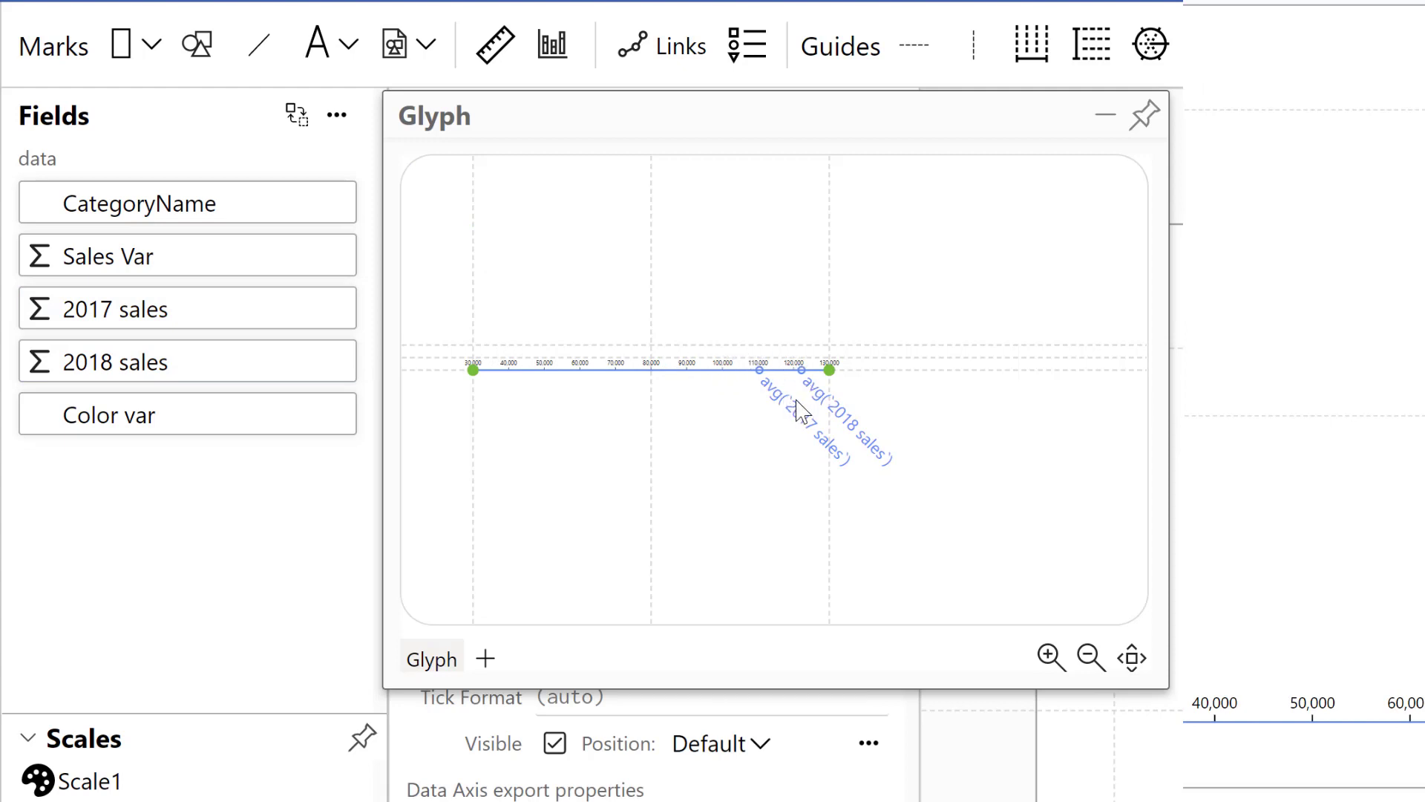
scroll(789, 366, "up", 2)
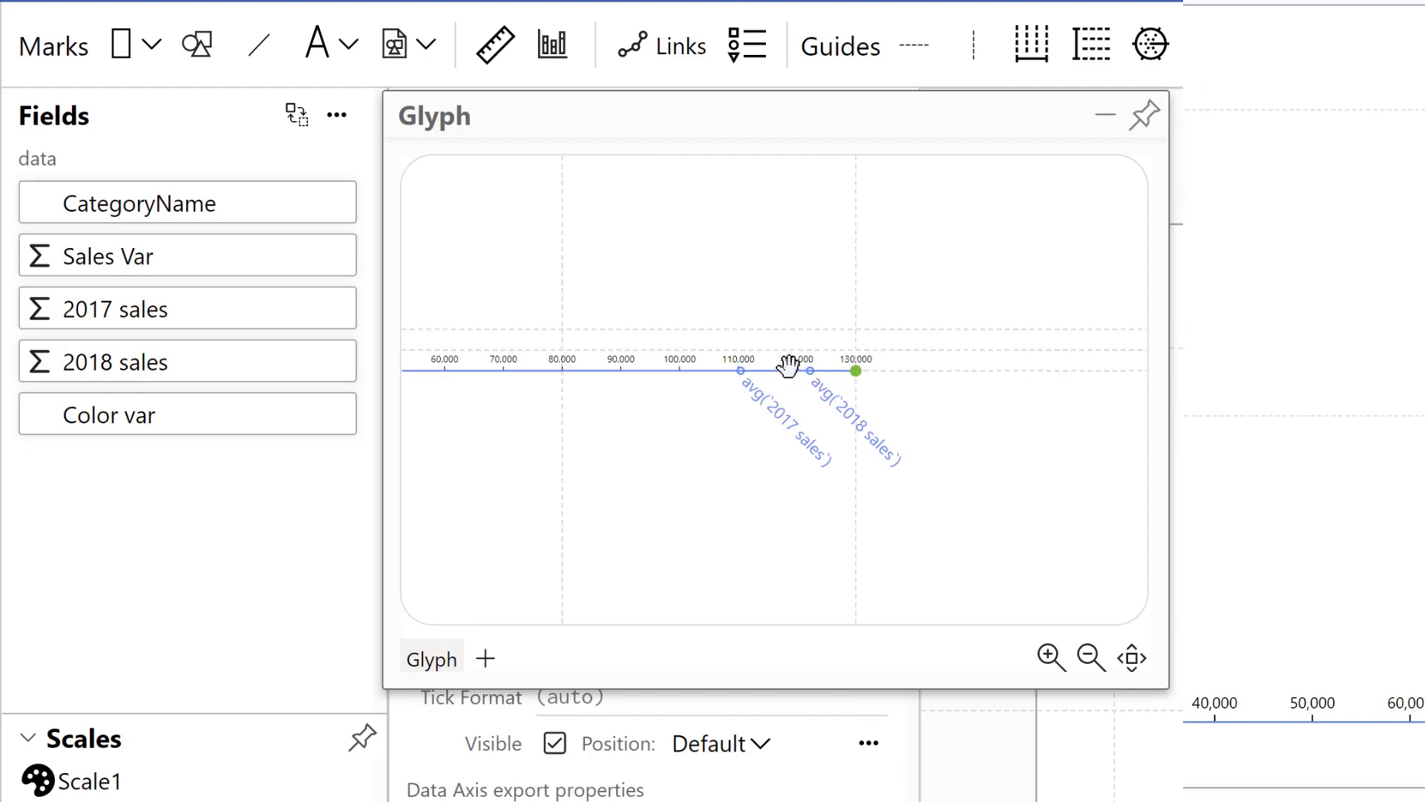
scroll(789, 366, "up", 3)
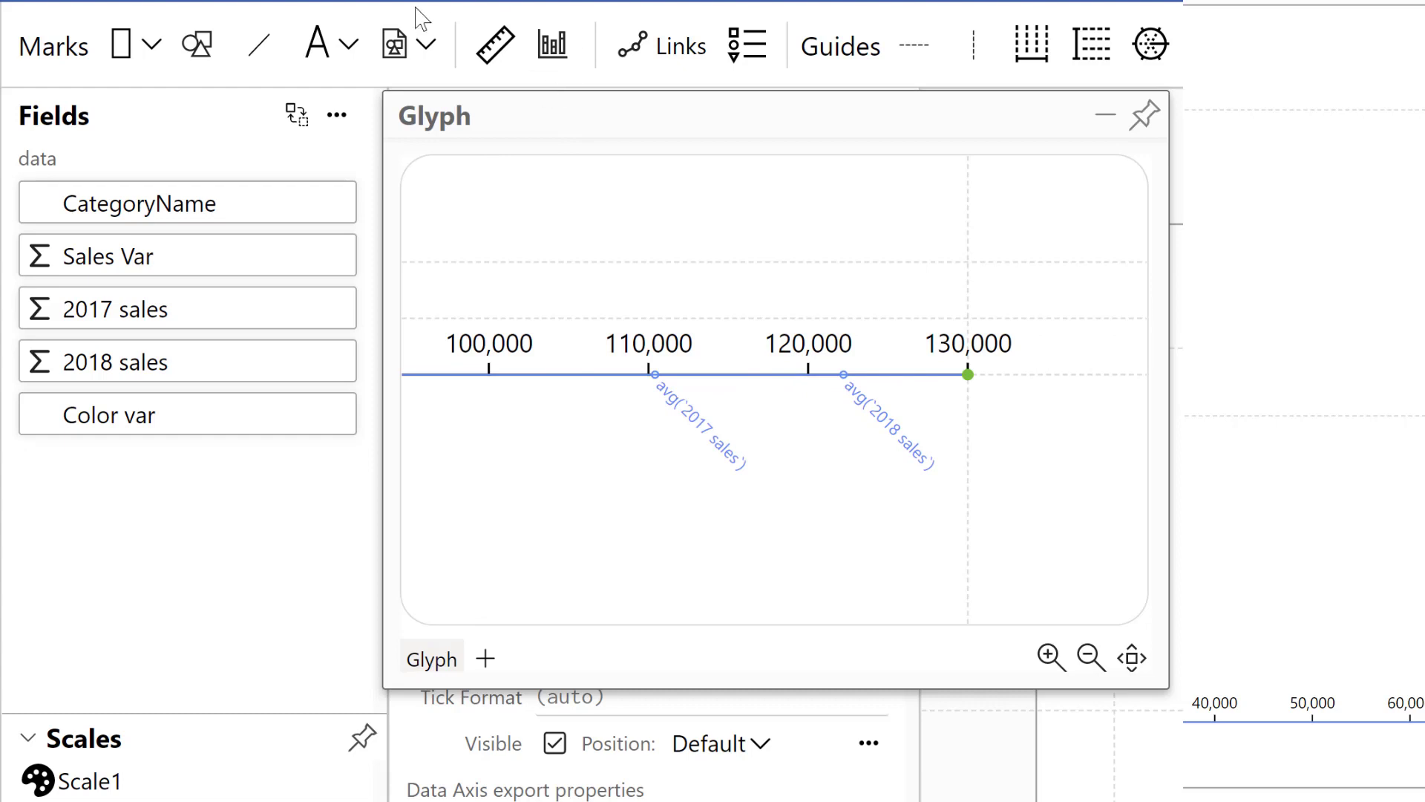
Draw a line mark in the glyph from the 2017 sales point to the 2018 sales point.
left_click(259, 44)
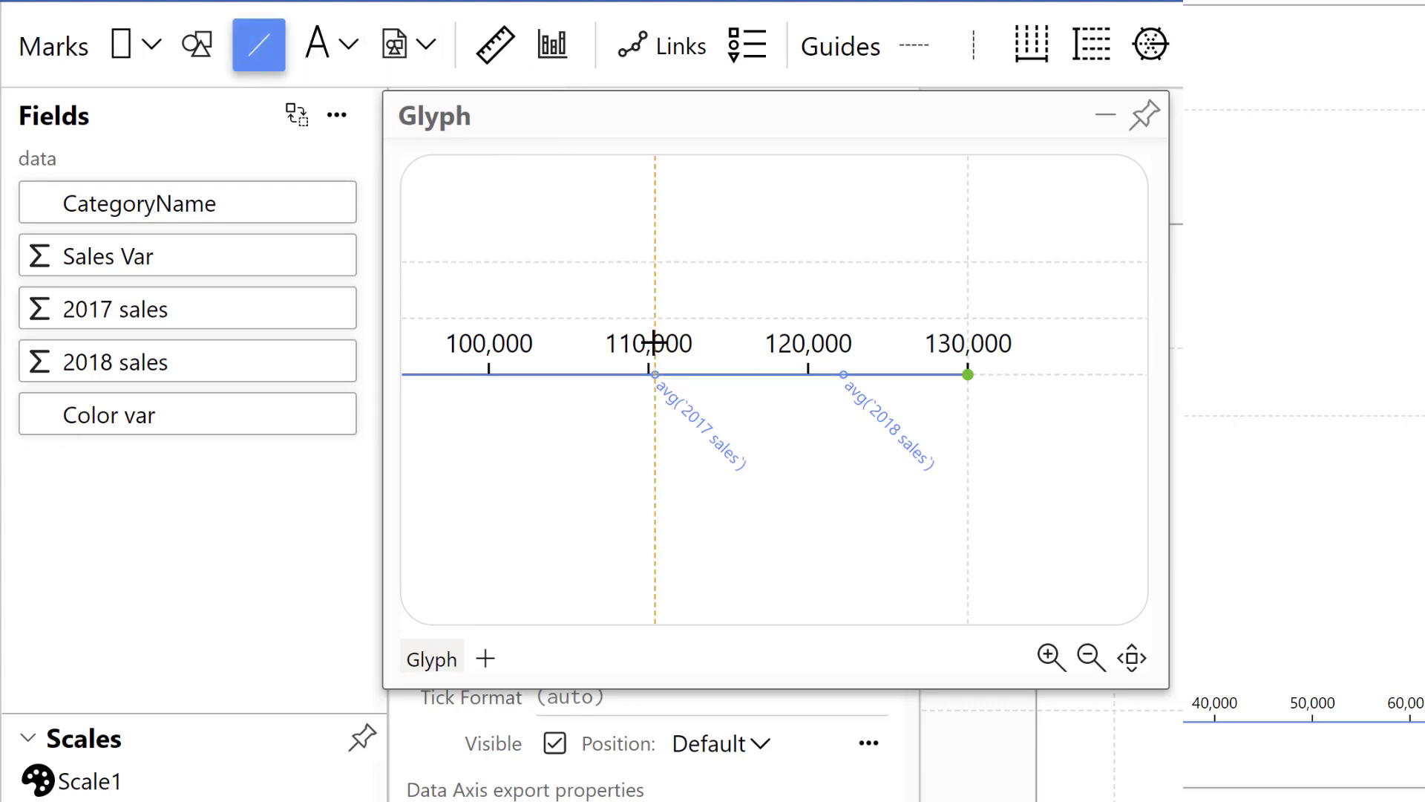
left_click_drag(652, 318, 846, 312)
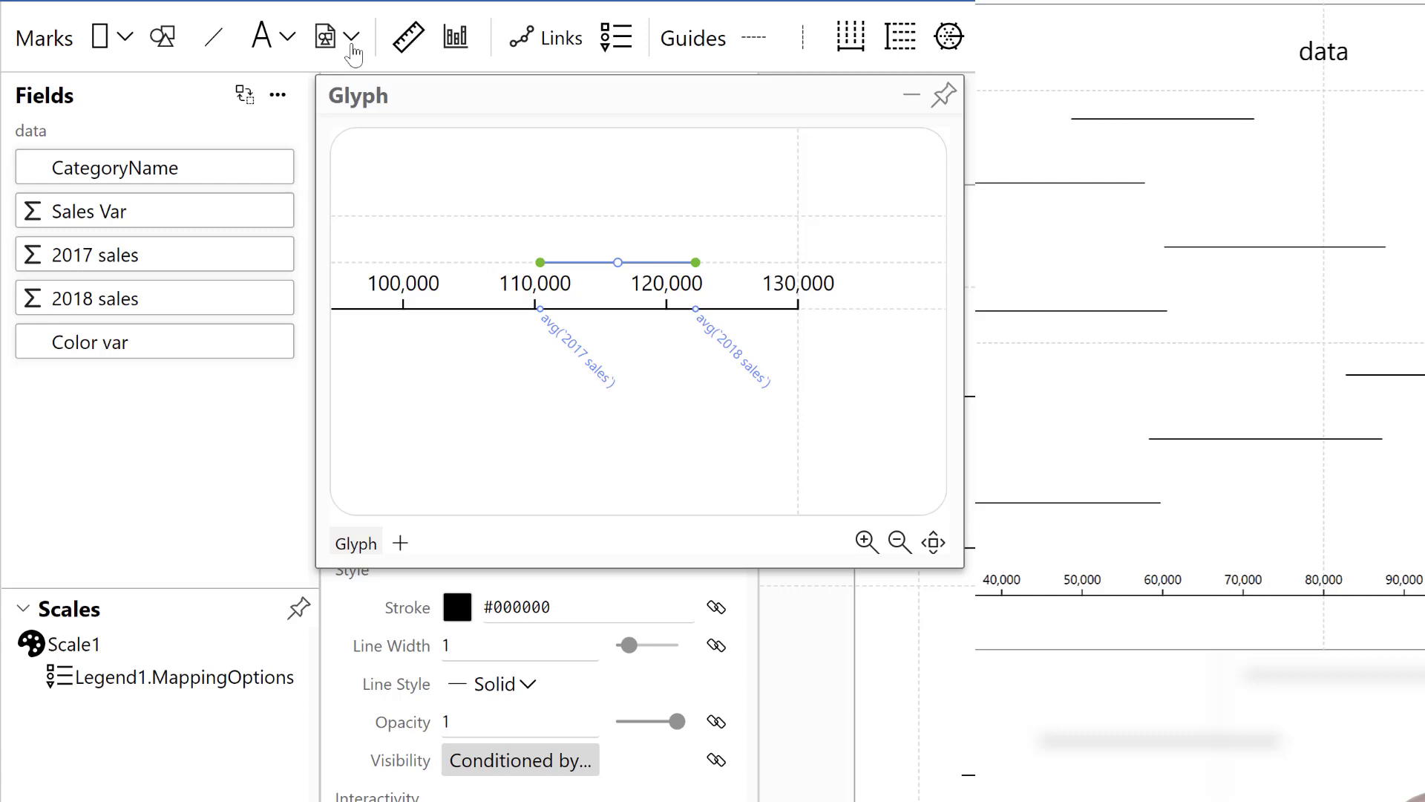
left_click(160, 39)
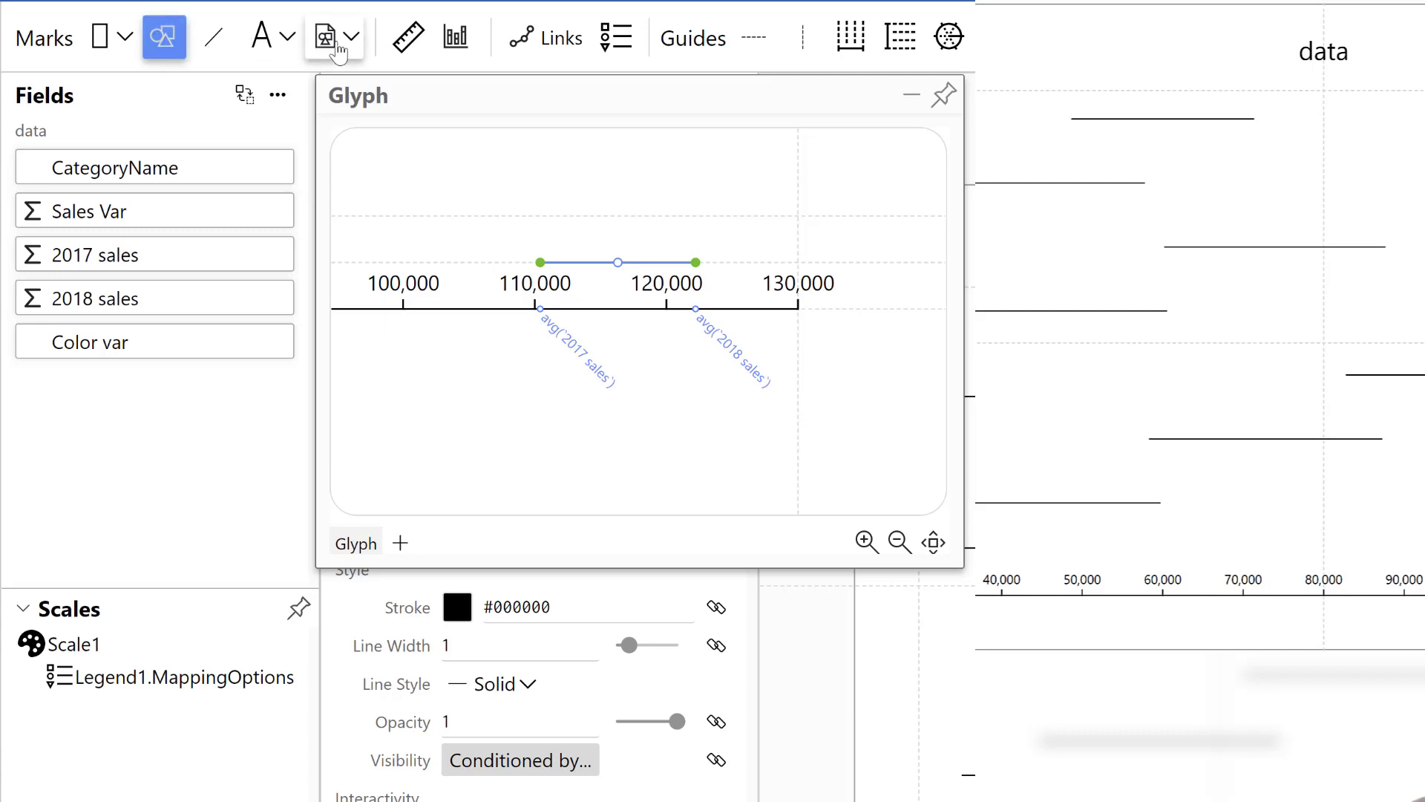
left_click(349, 37)
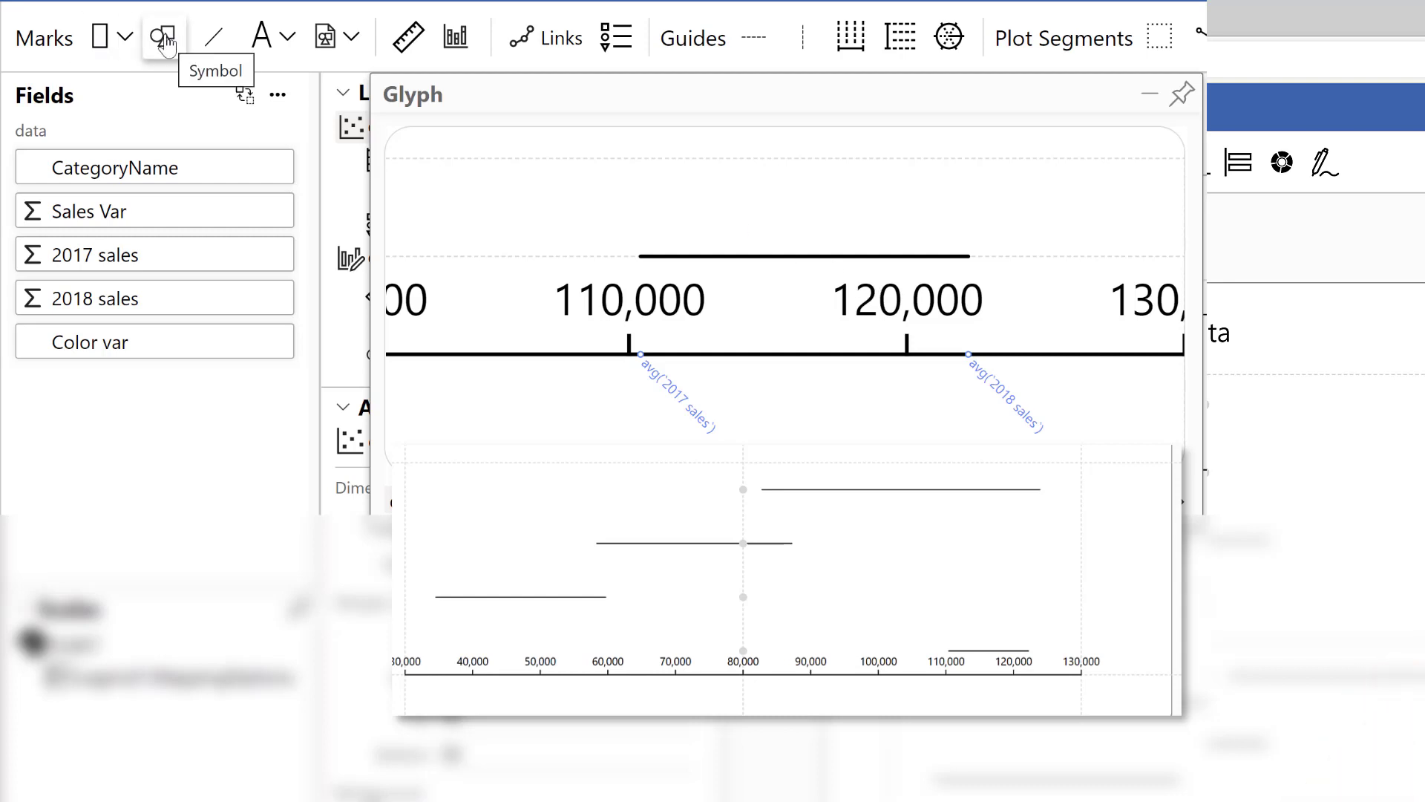
Add two circle symbols to the glyph, snapping one to each end of the line.
left_click_drag(162, 36, 643, 263)
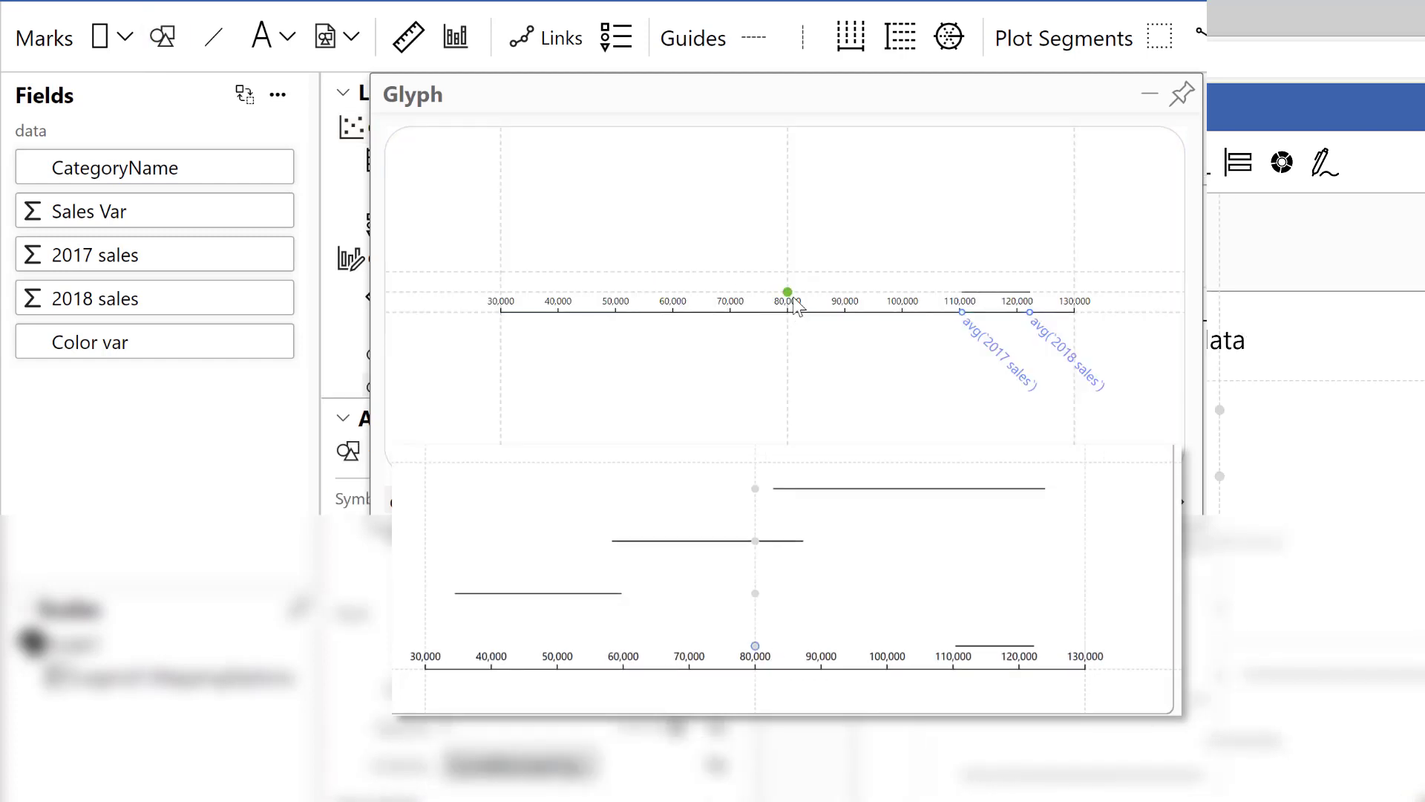
scroll(820, 296, "up", 3)
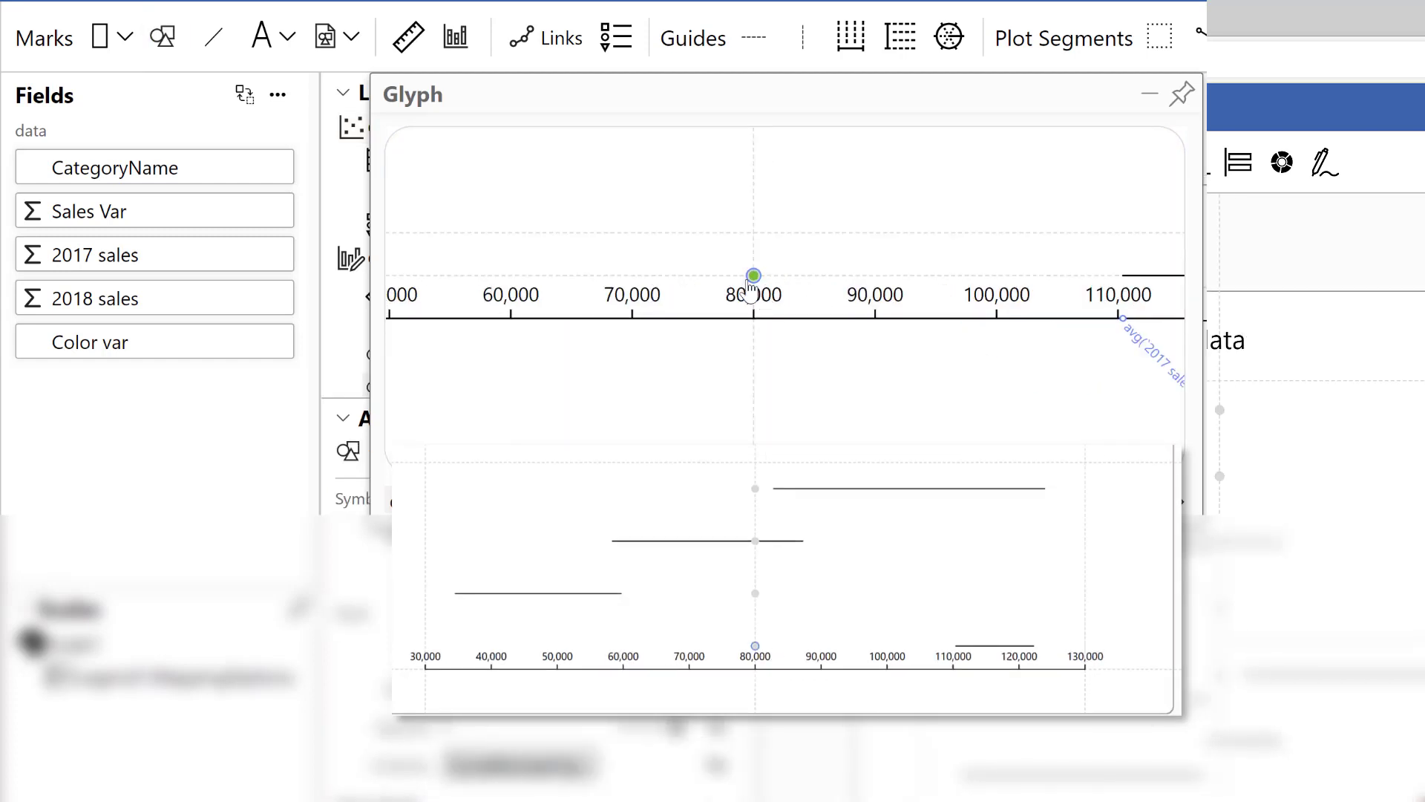
left_click_drag(753, 276, 1123, 276)
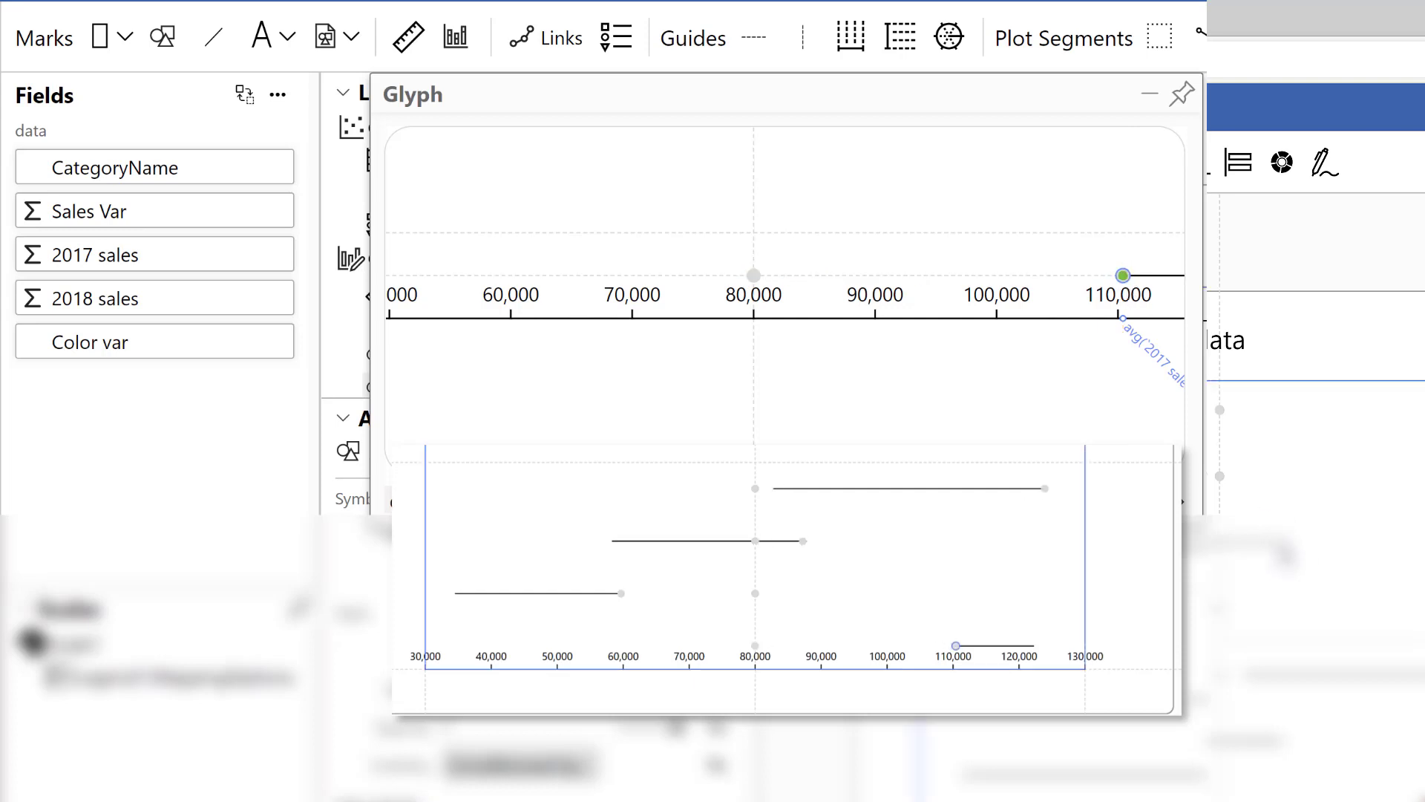
left_click_drag(1078, 225, 573, 283)
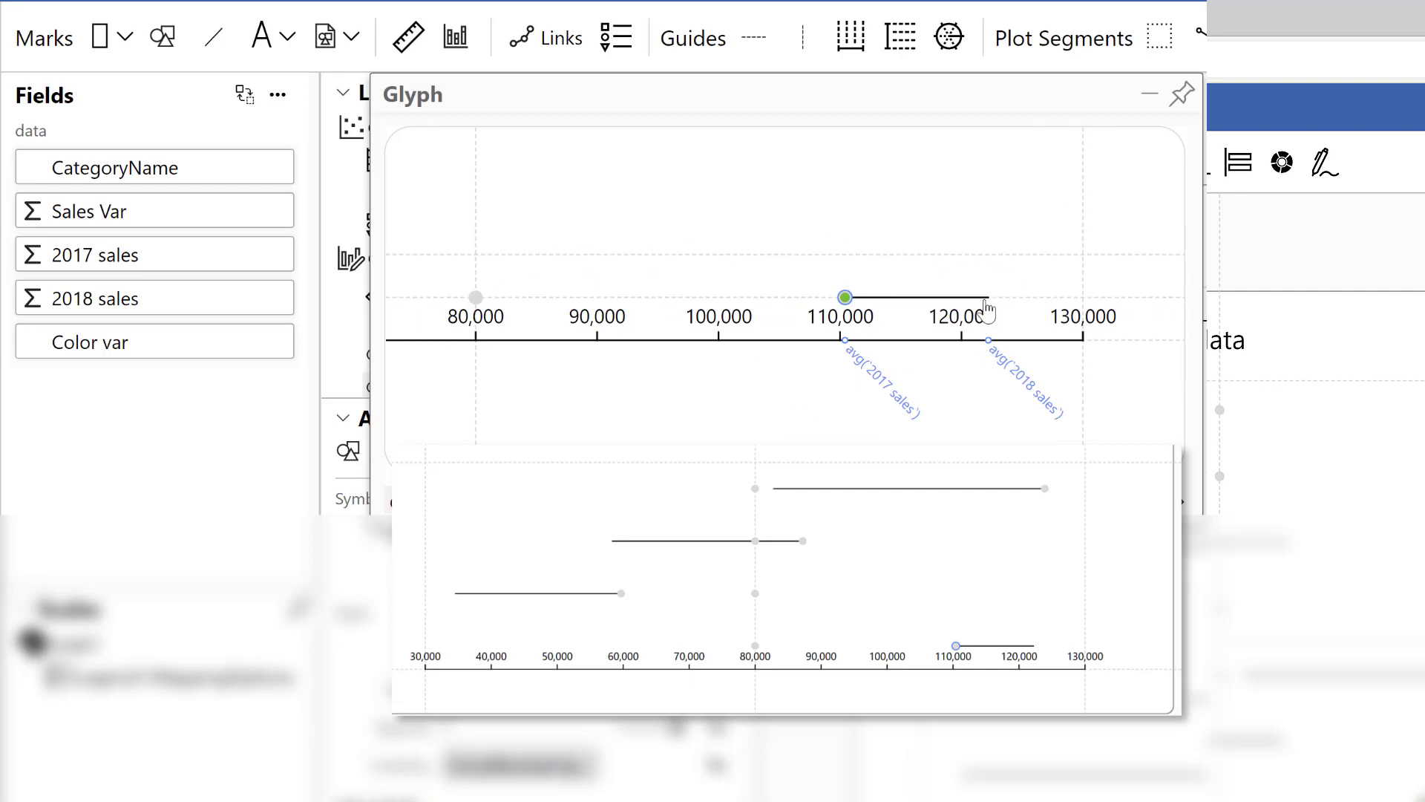
left_click_drag(476, 296, 988, 297)
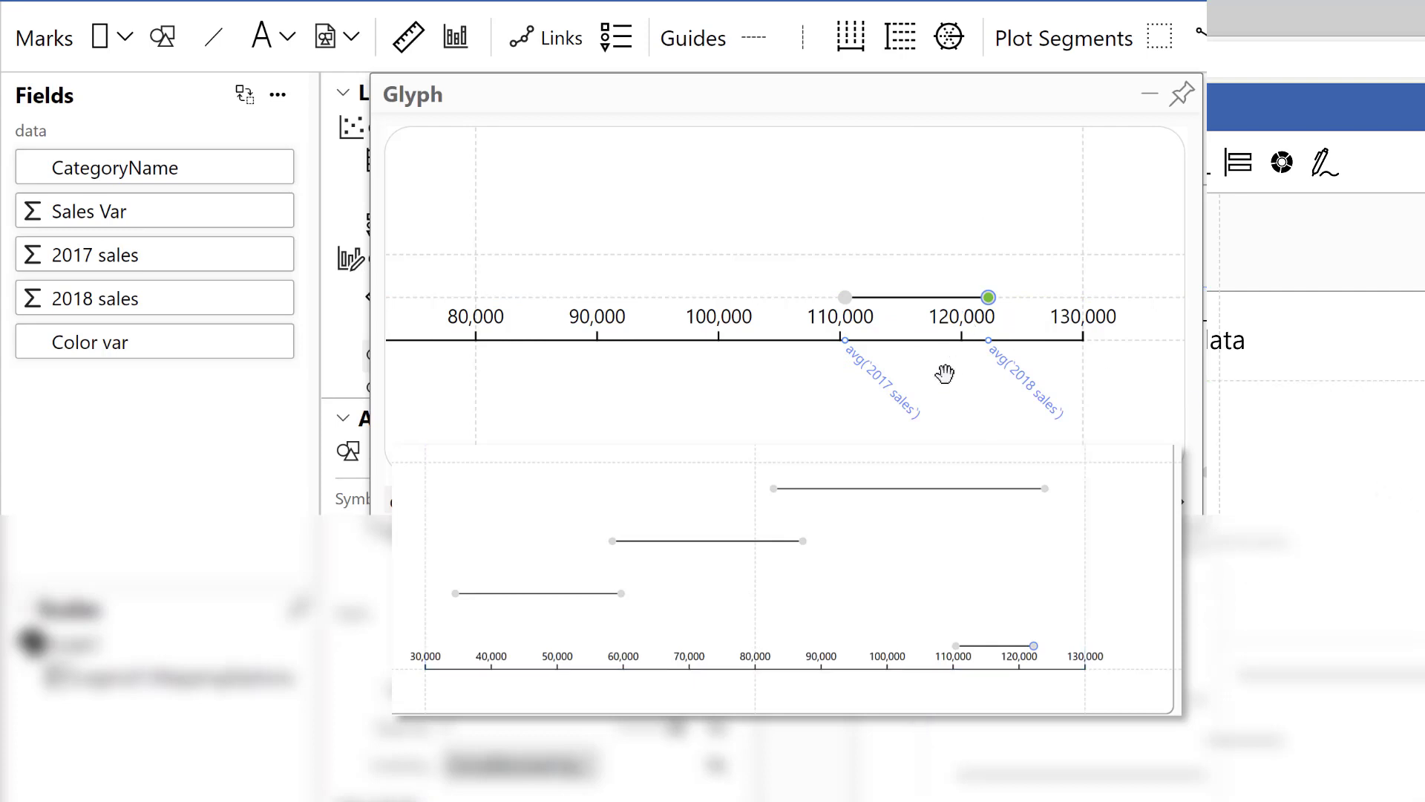
scroll(938, 363, "up", 3)
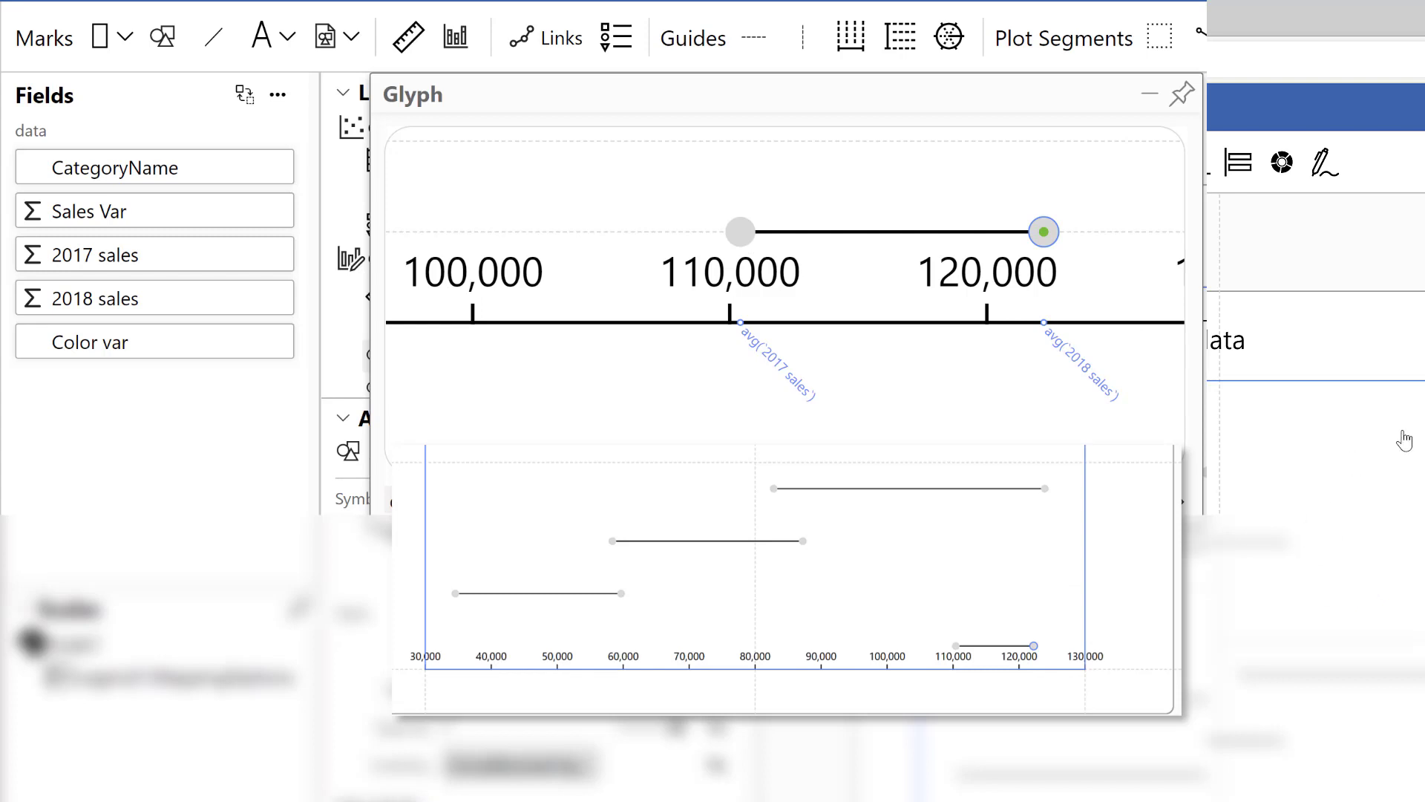
Dock the Glyph editor back in the panel and identify which symbol draws which end dots.
left_click(1182, 93)
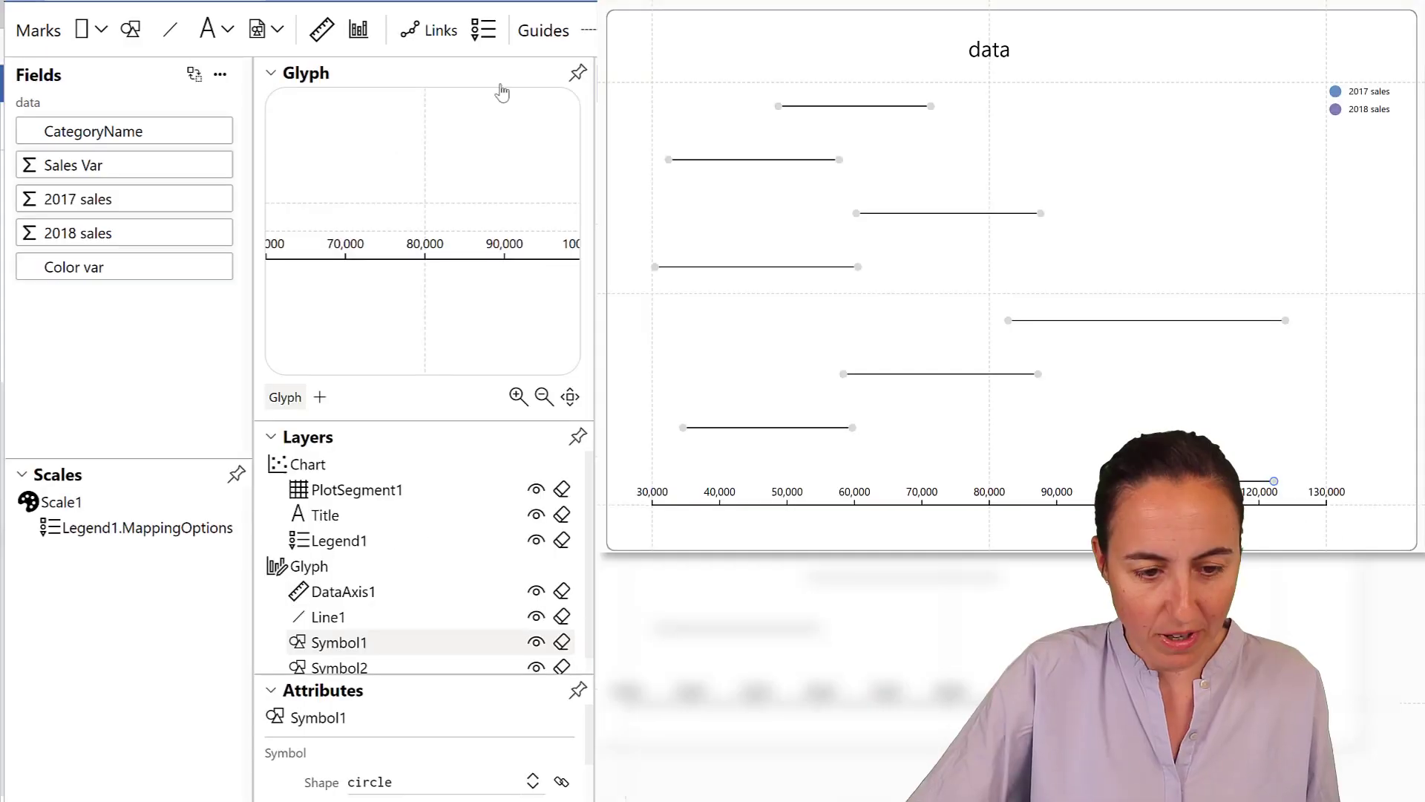
left_click(275, 73)
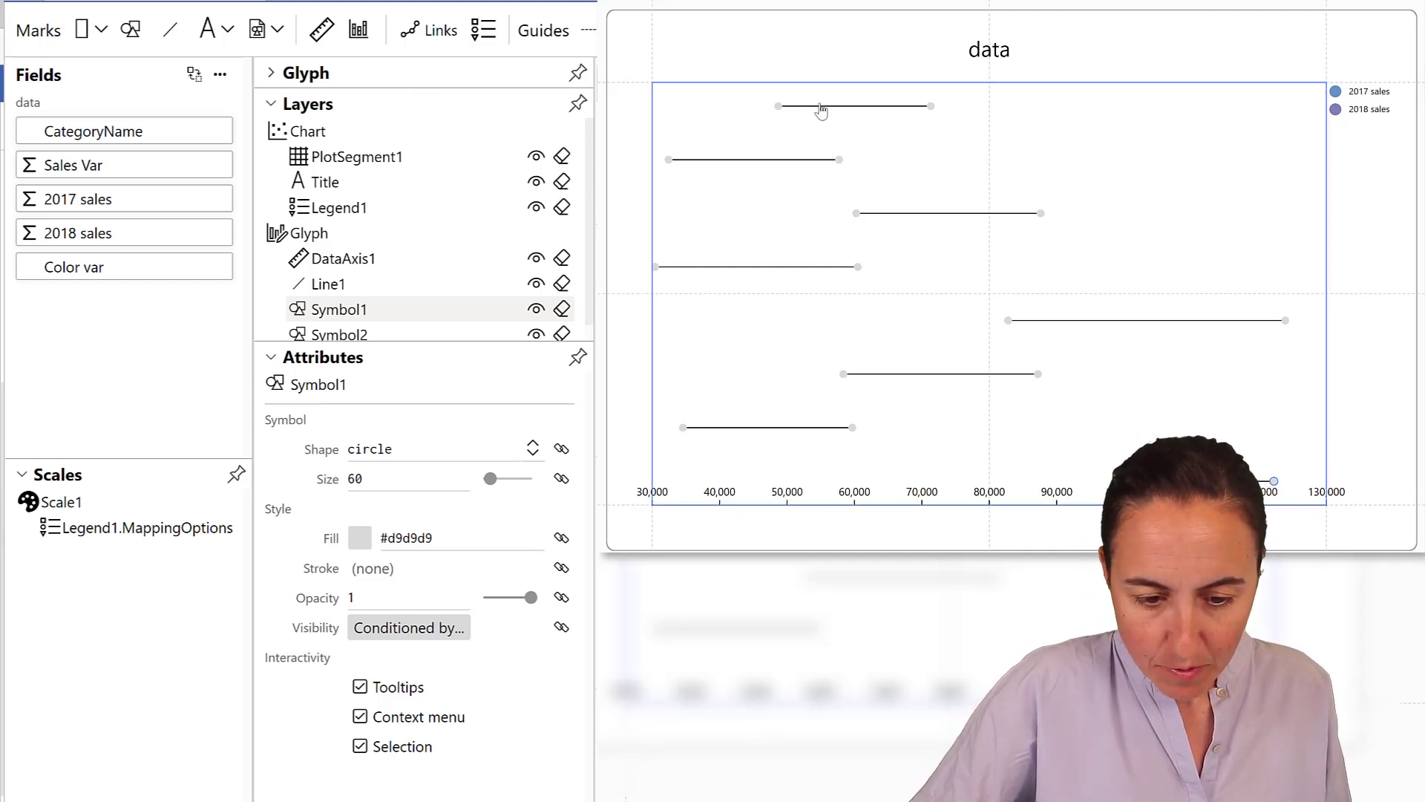
scroll(364, 290, "down", 1)
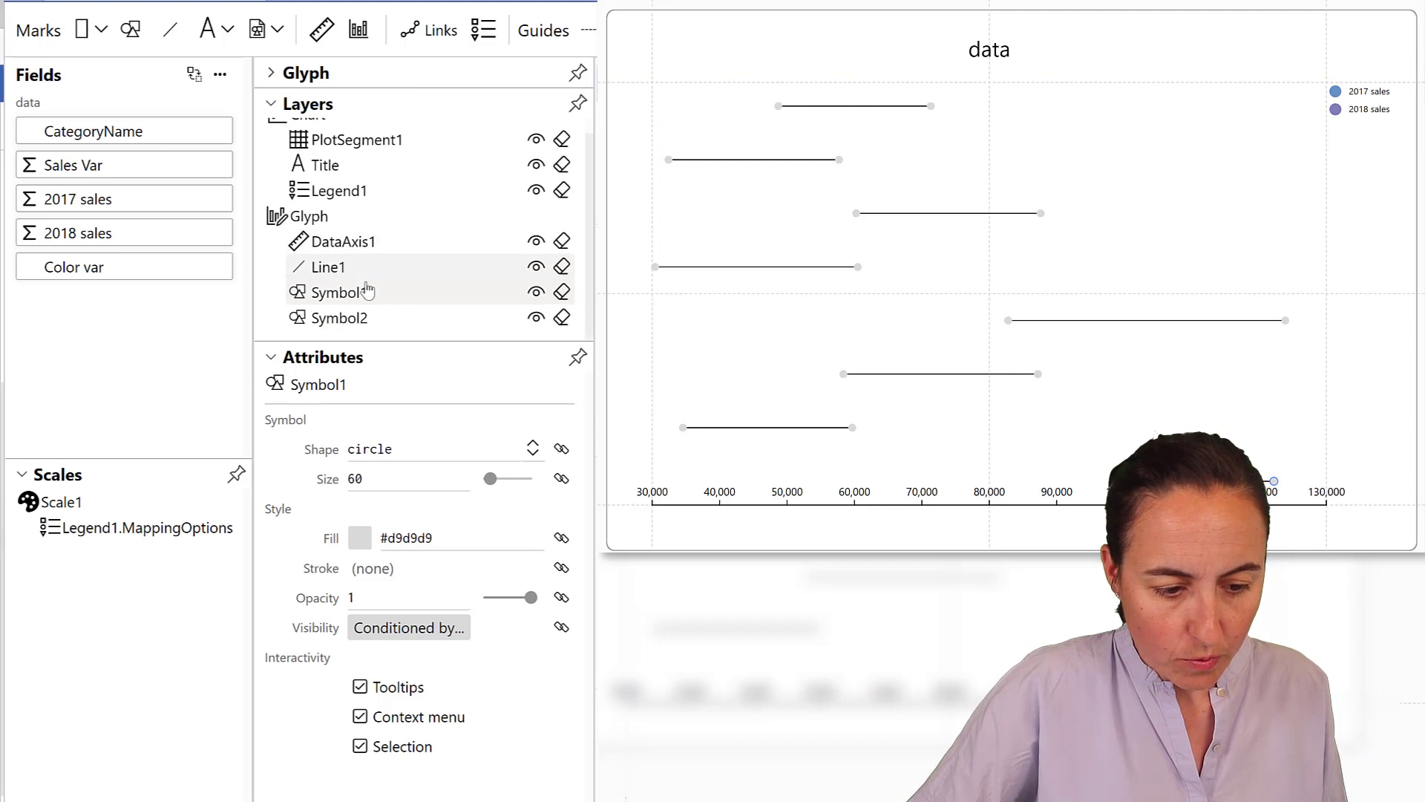
left_click(359, 317)
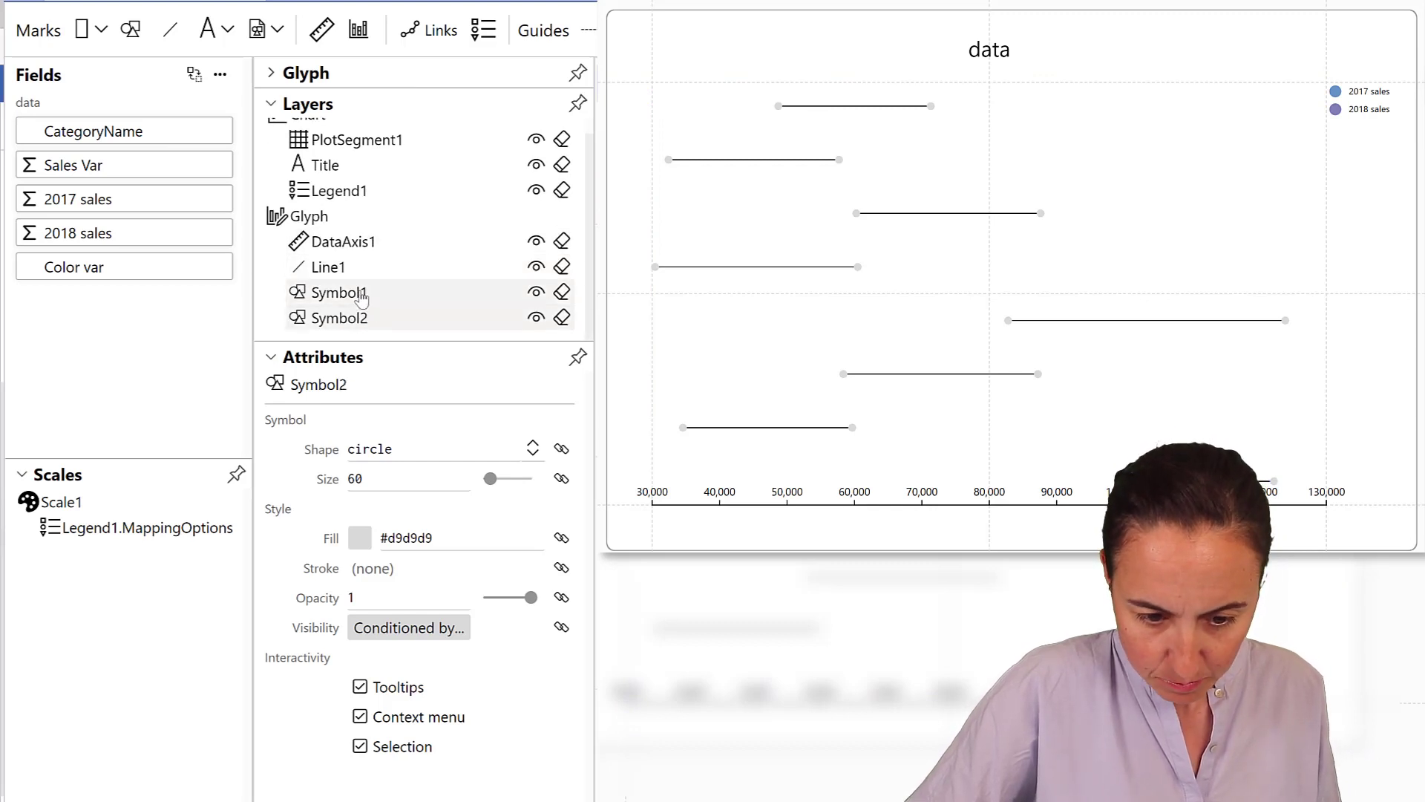
left_click(359, 298)
left_click(536, 292)
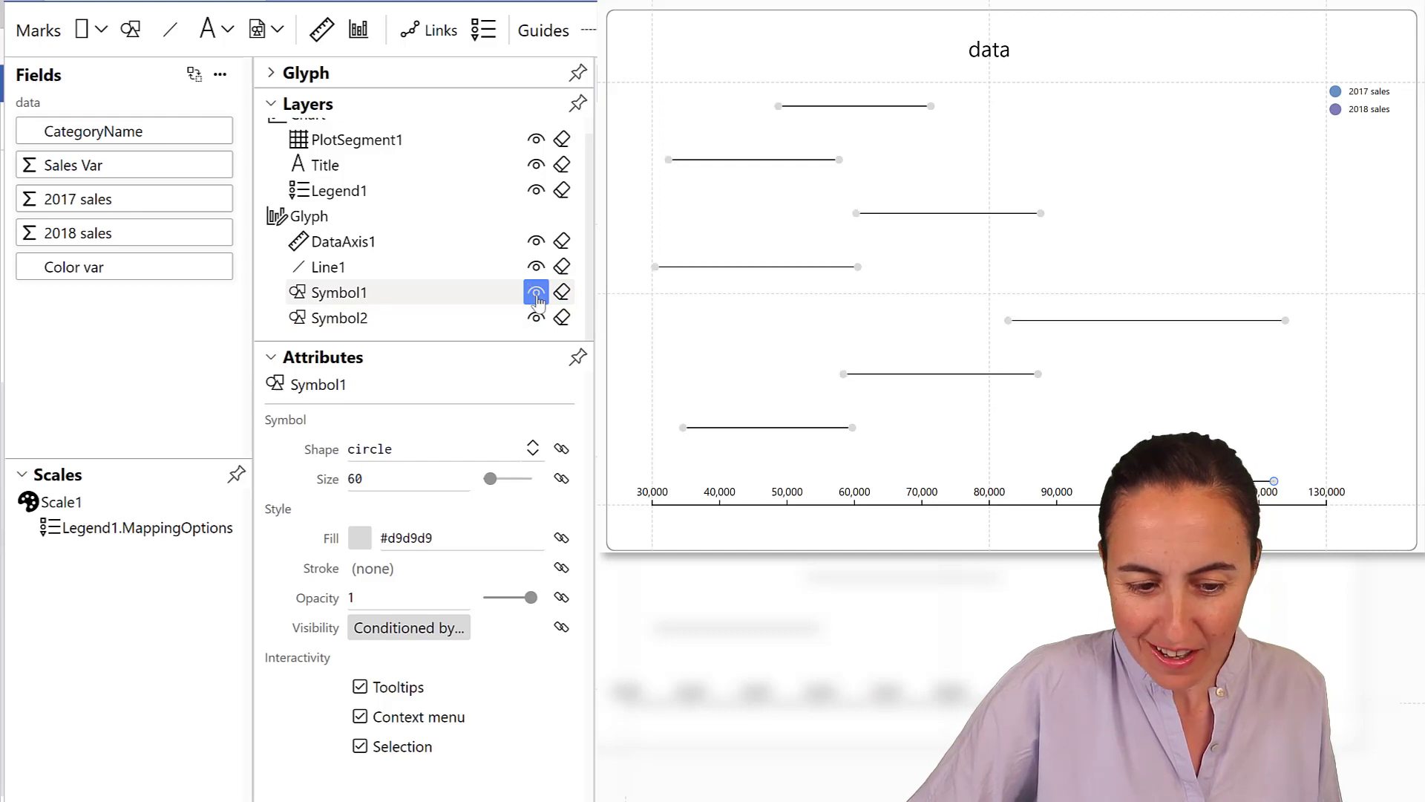
left_click(536, 292)
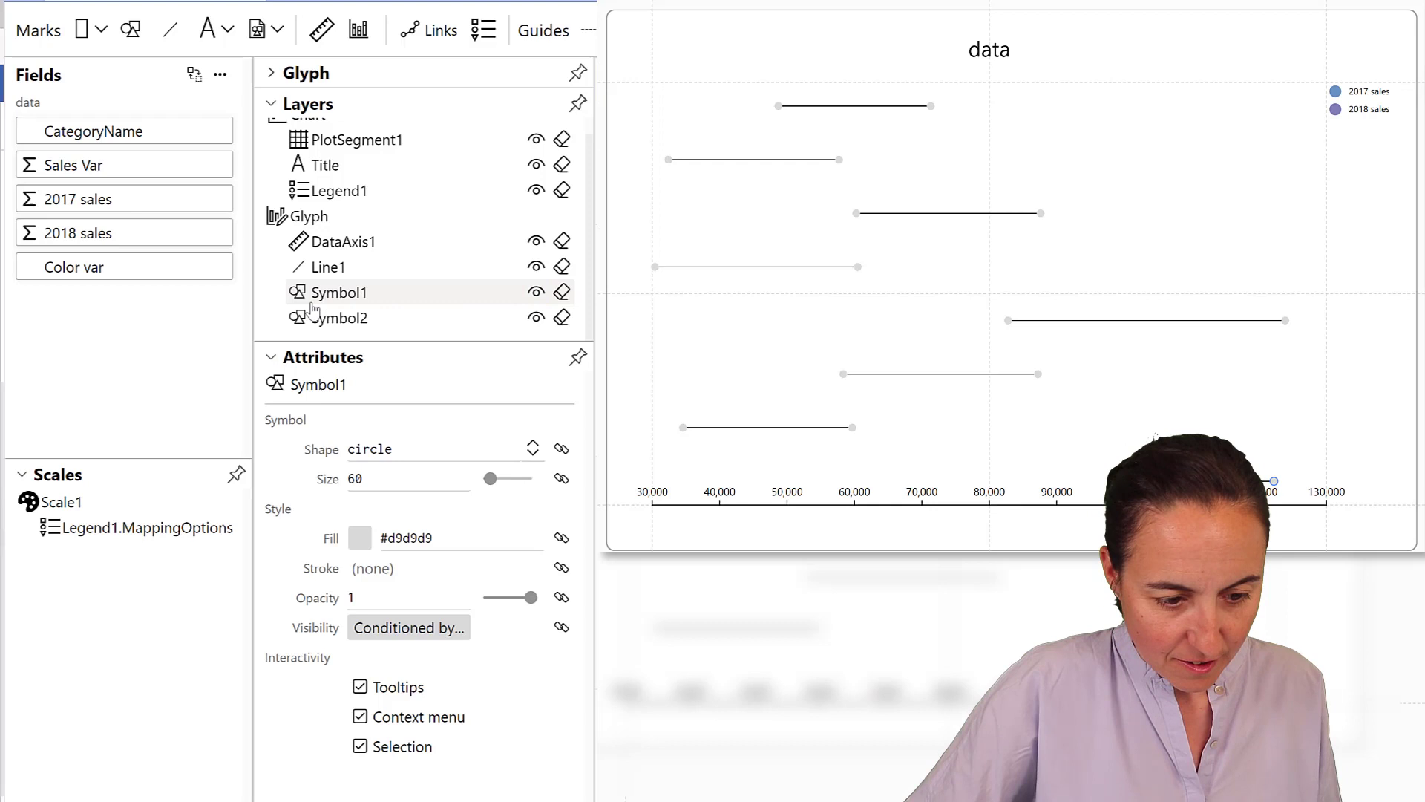
Map Symbol1 and Symbol2 fills to the legend scale: blue for 2017, purple for 2018.
left_click_drag(95, 531, 768, 290)
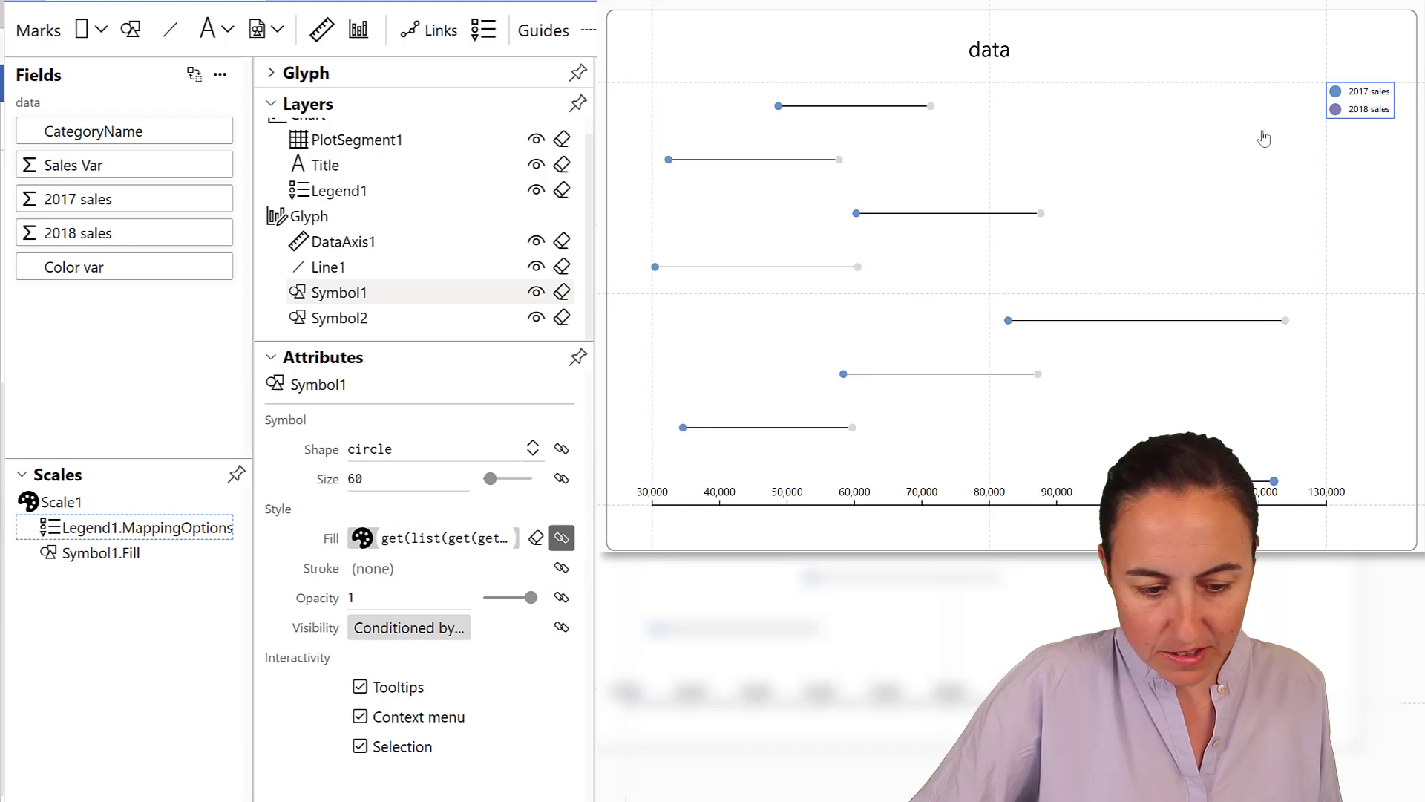
left_click(369, 319)
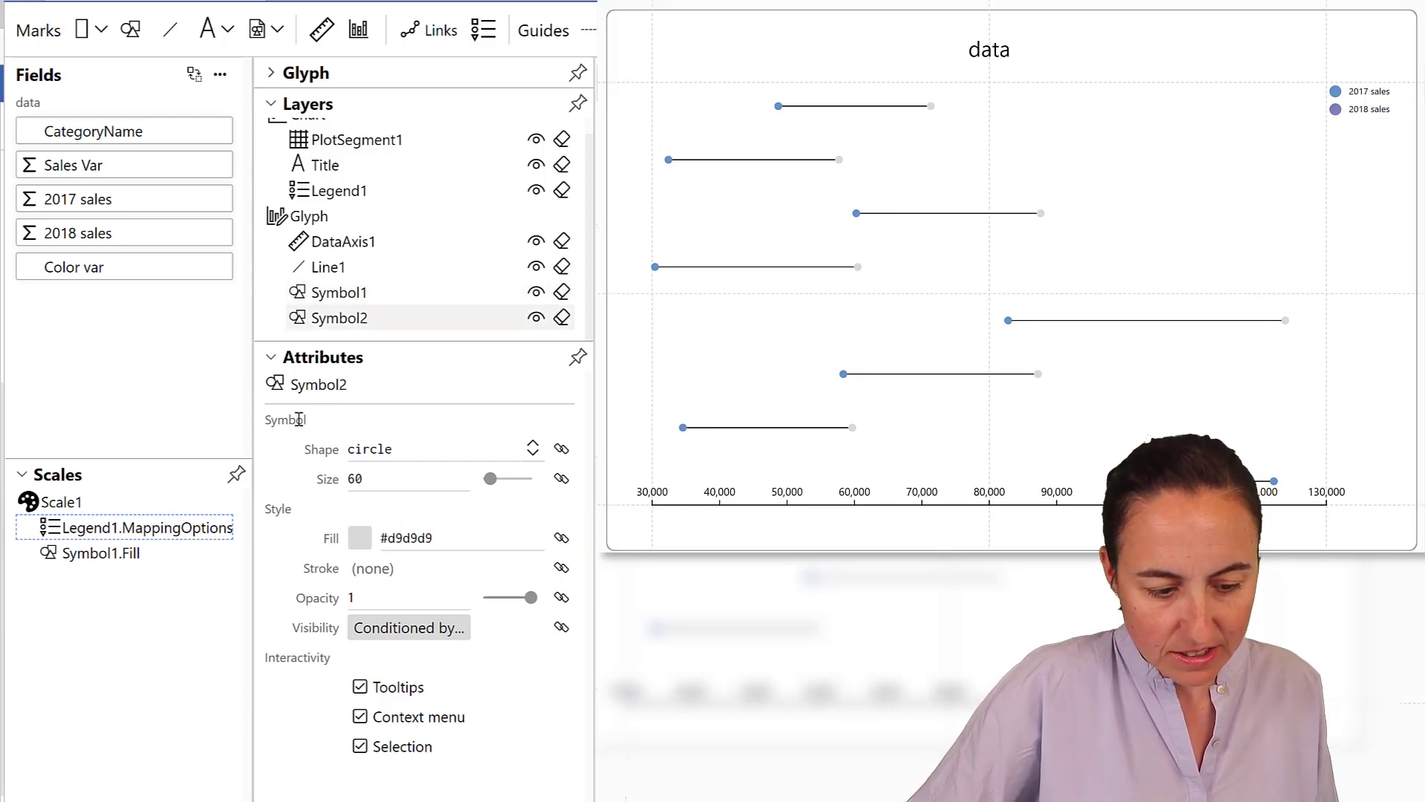
left_click_drag(111, 527, 364, 538)
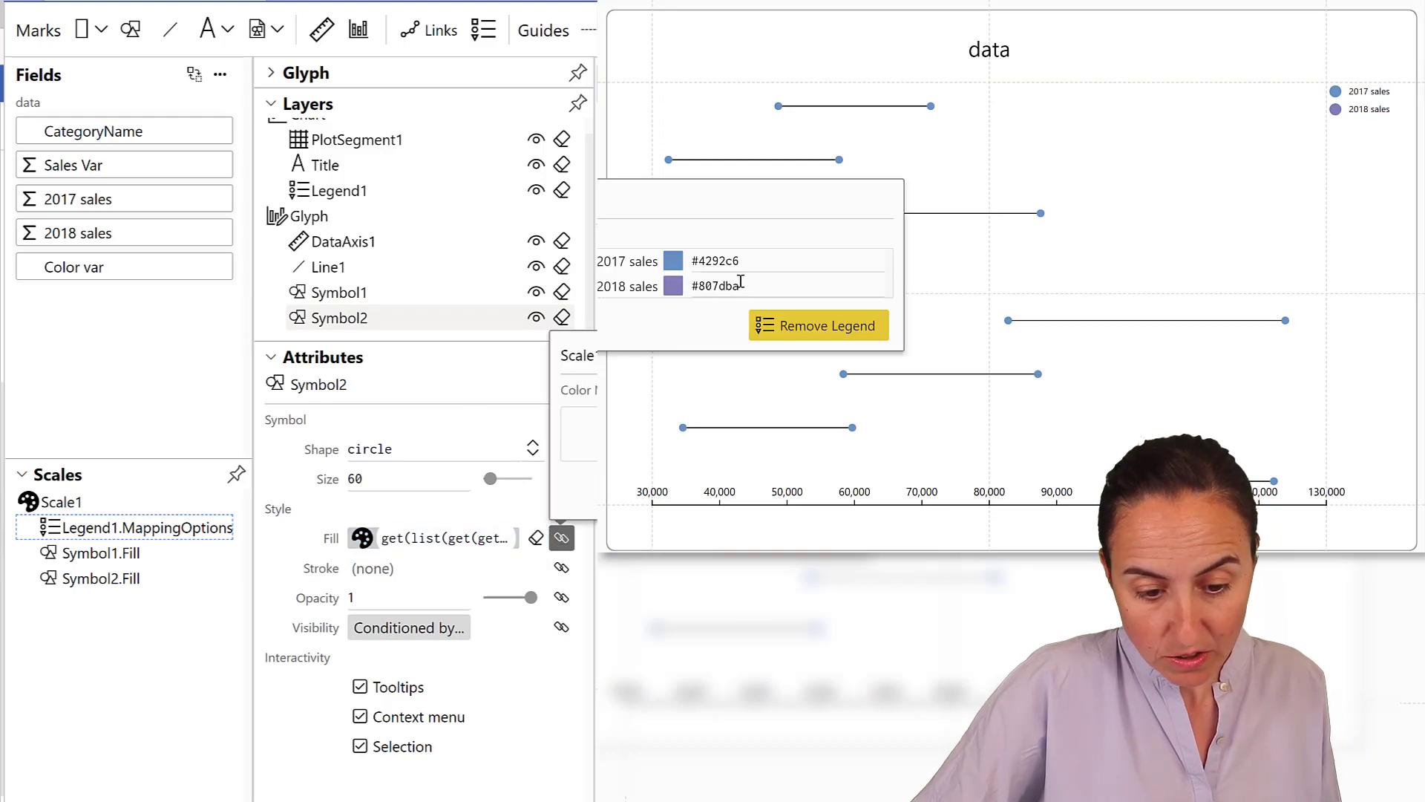
left_click(699, 306)
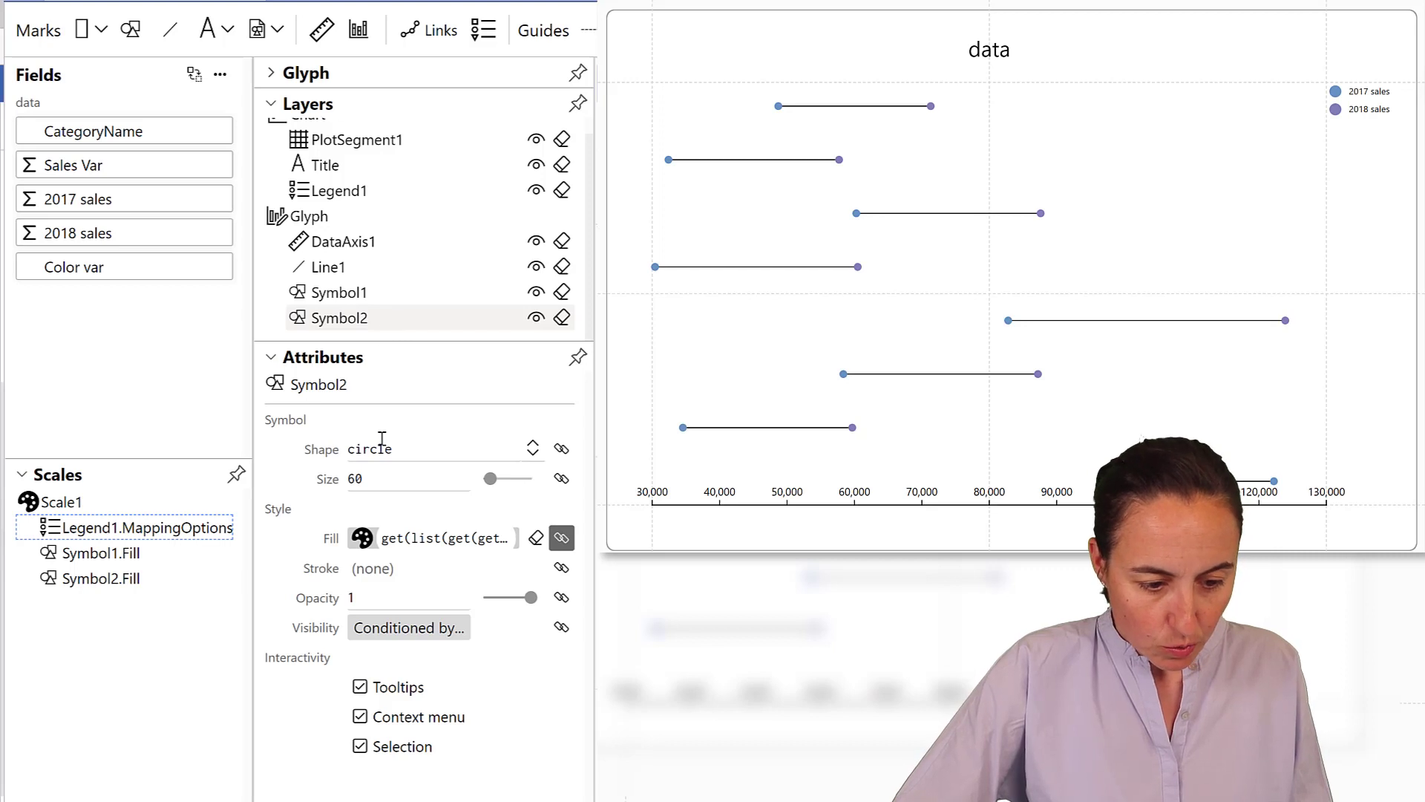
Set the size of both Symbol2 and Symbol1 circles to 200.
left_click(450, 483)
left_click_drag(492, 479, 496, 479)
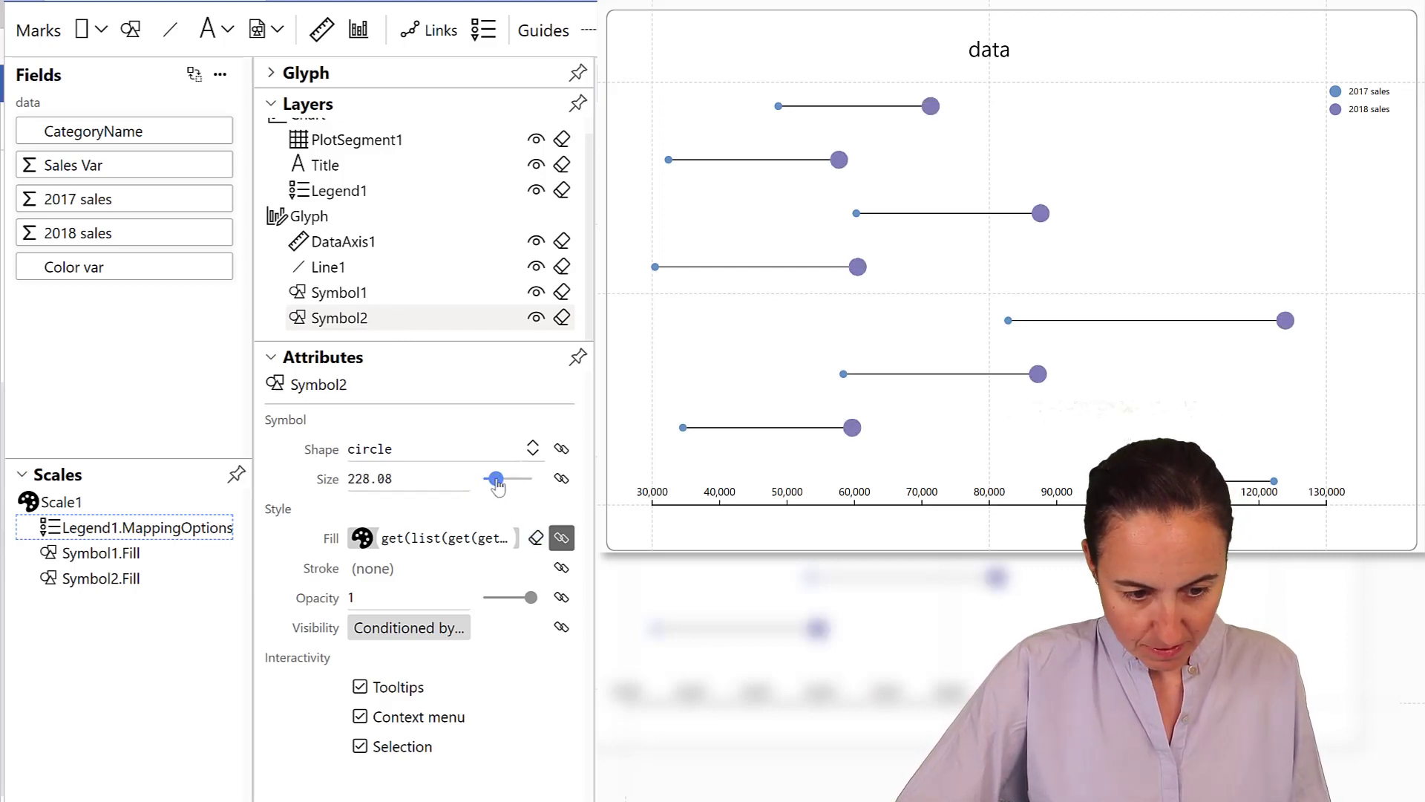
left_click_drag(407, 479, 332, 483)
type("200")
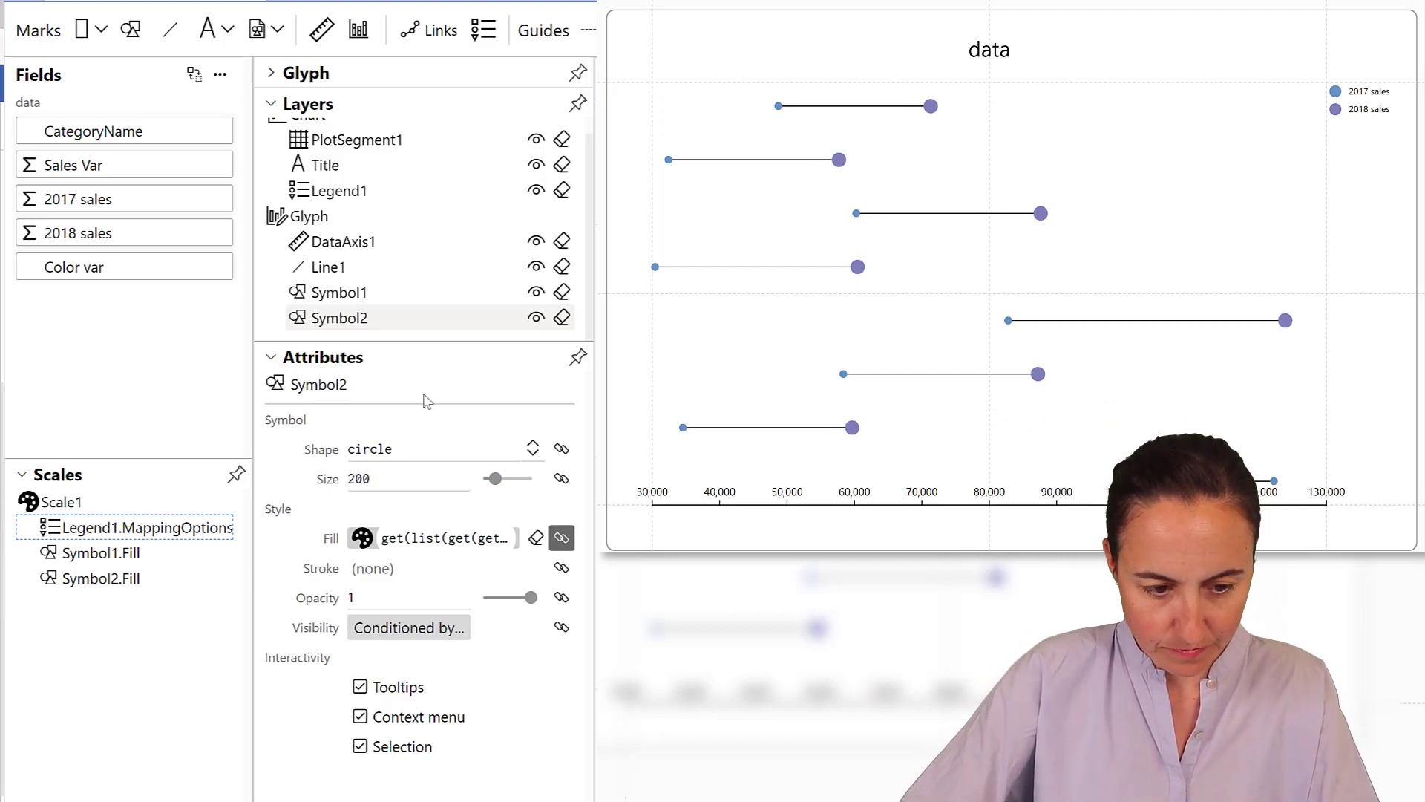
left_click(338, 295)
left_click_drag(380, 479, 319, 483)
type("200")
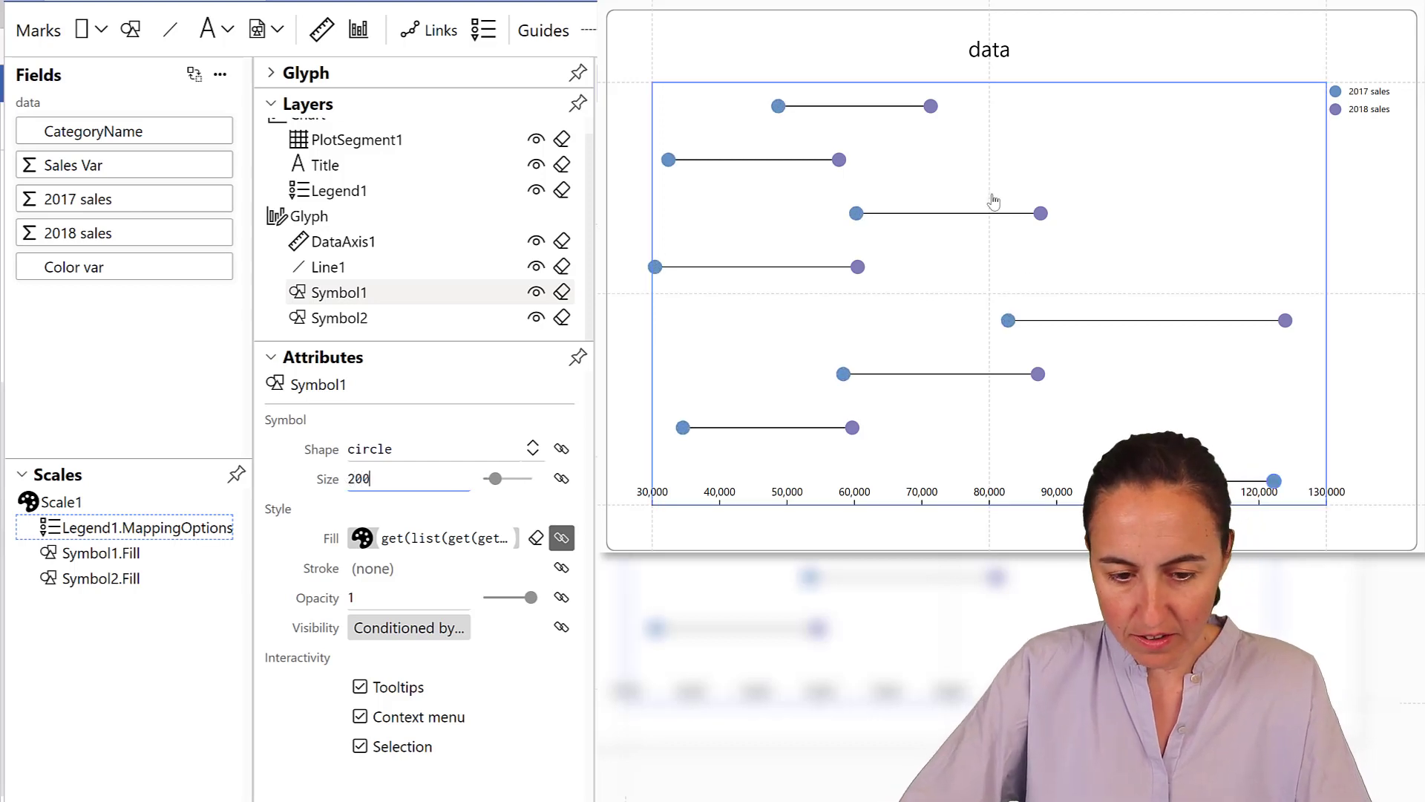
Make Line1's stroke grey #969696 with a line width of 2.39.
left_click(973, 222)
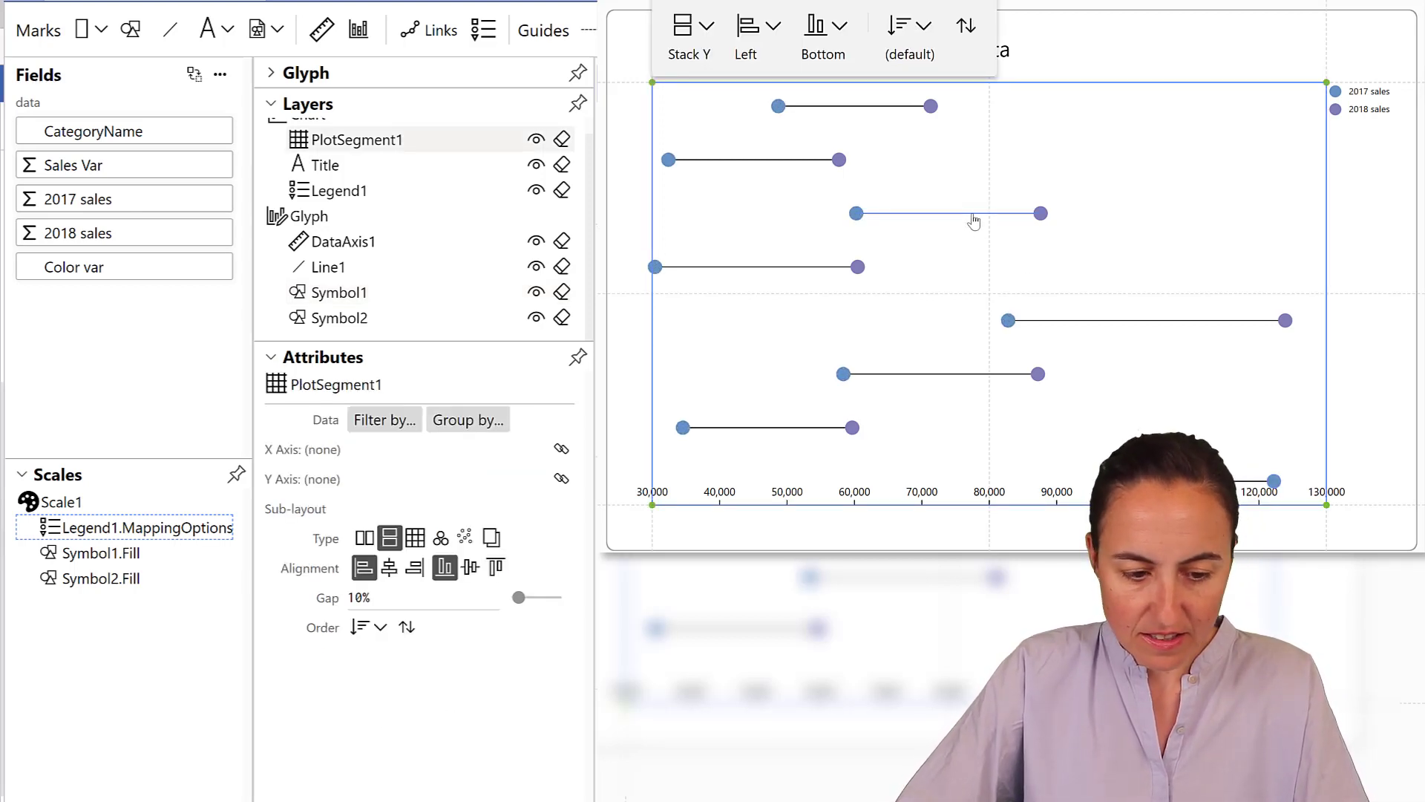
left_click(334, 272)
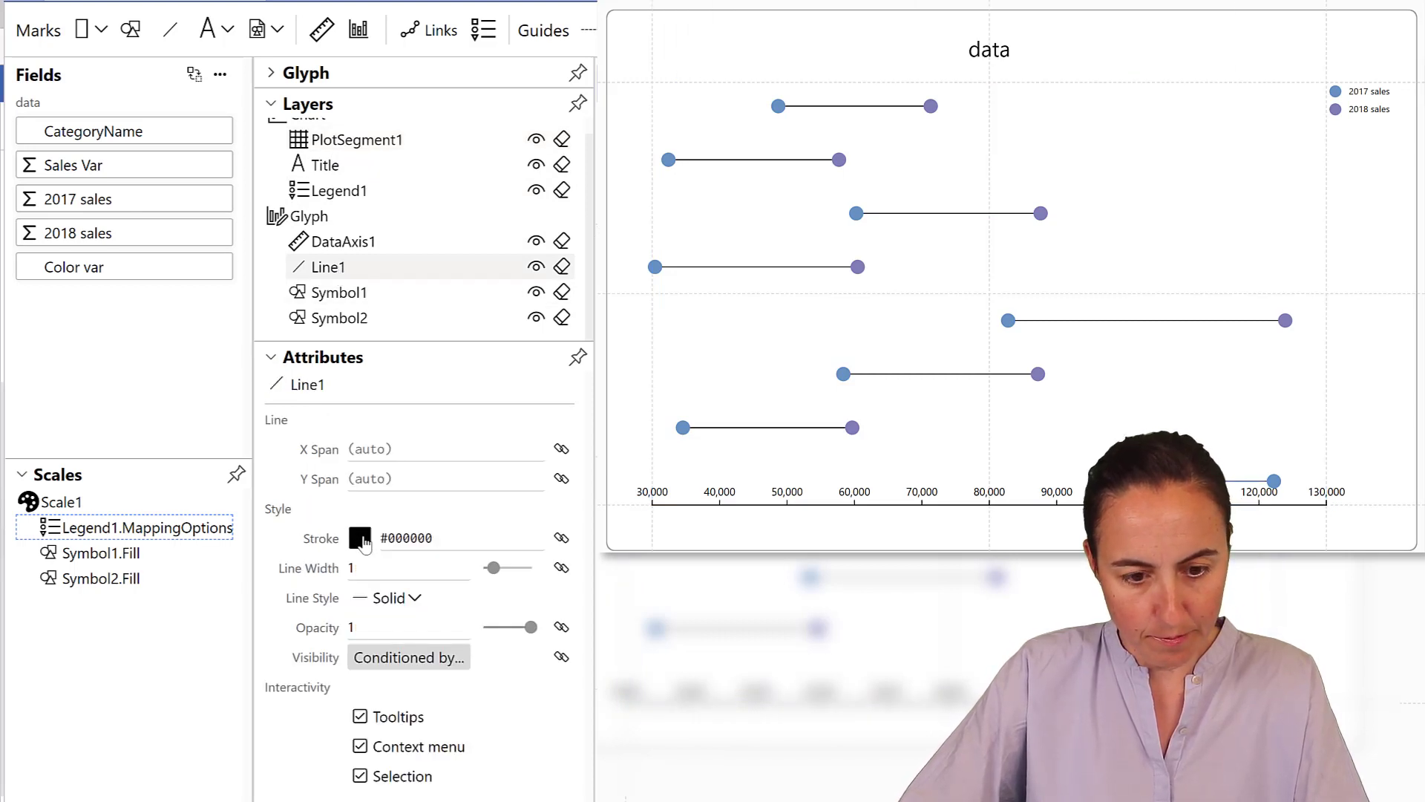
left_click(361, 539)
left_click(602, 230)
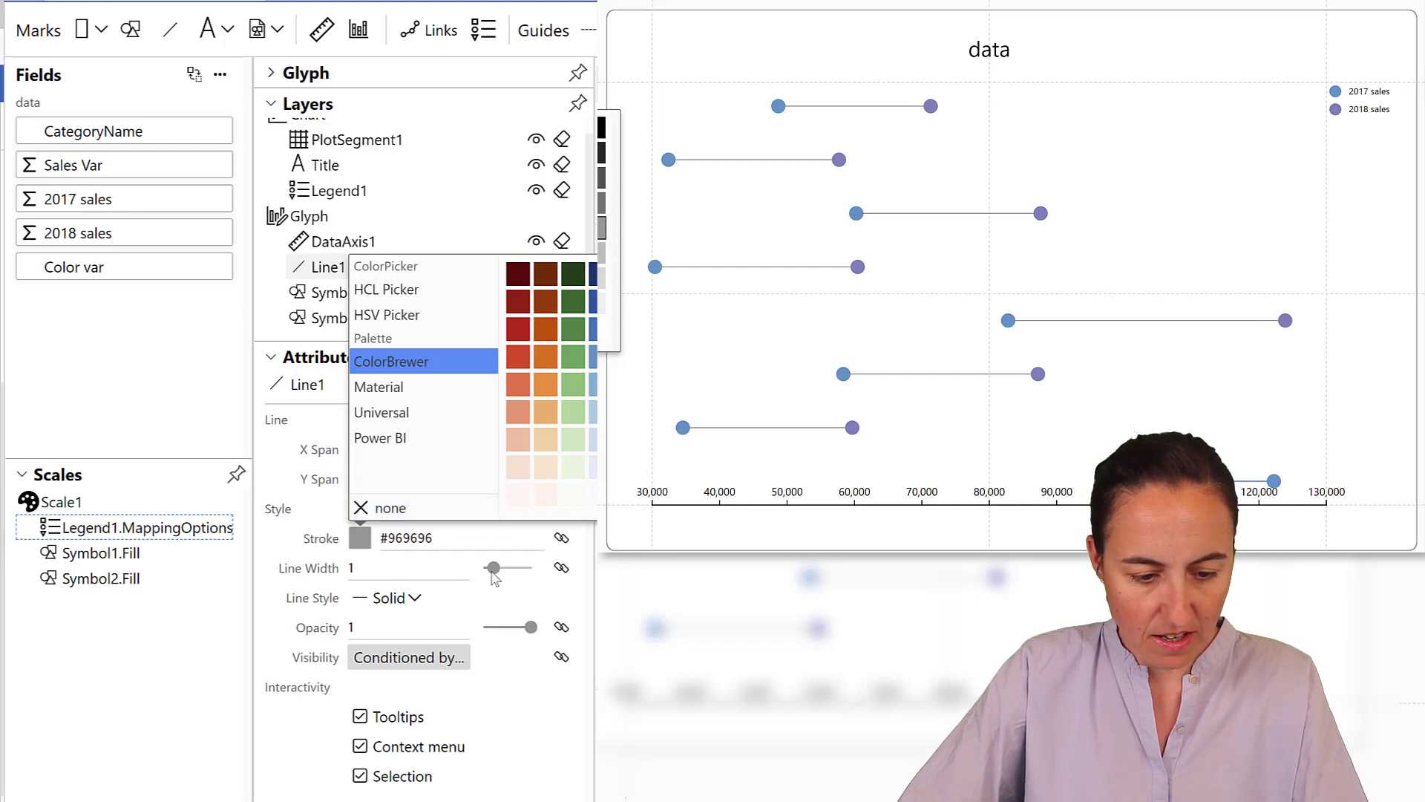
left_click(499, 572)
left_click_drag(499, 573, 508, 576)
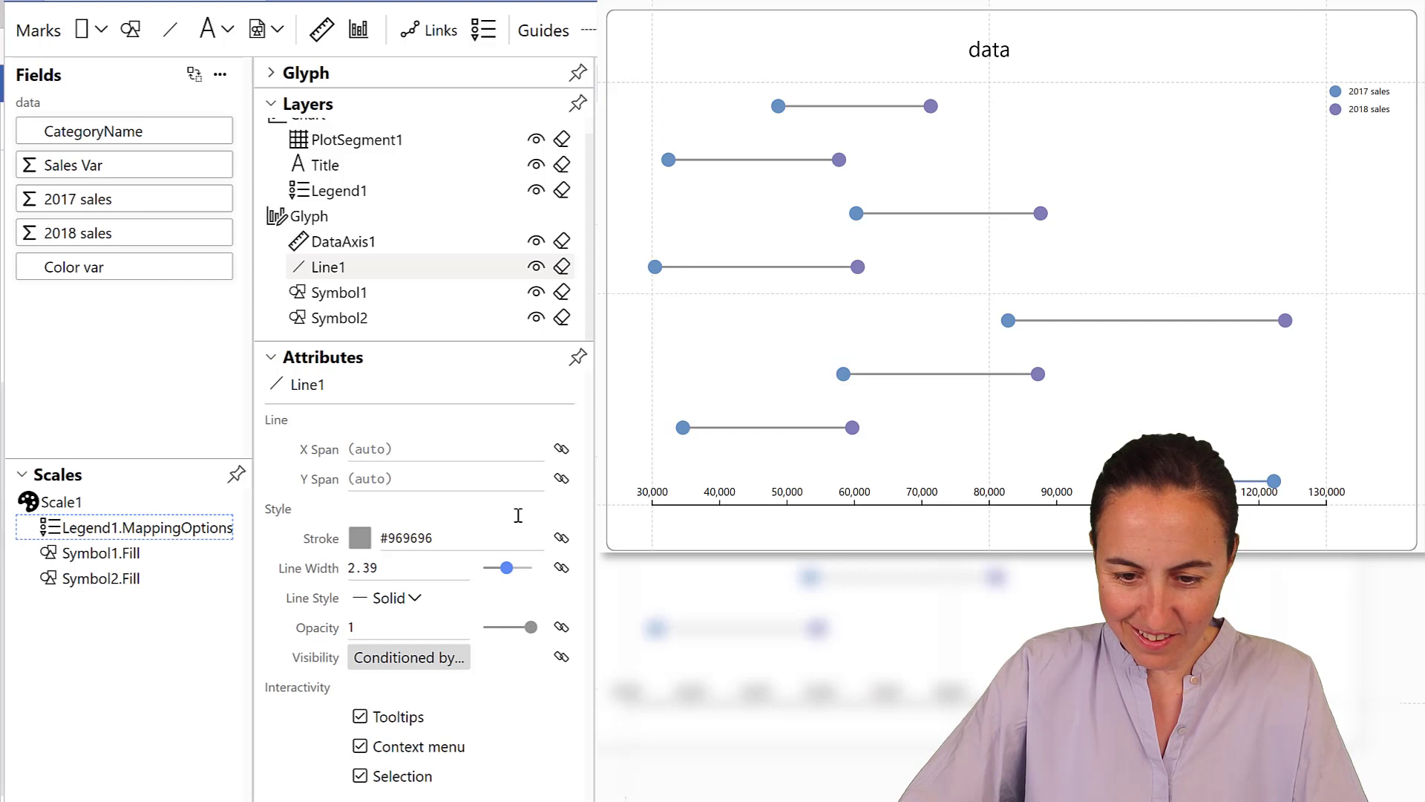
Rename the chart title from 'data' to 'Sales 17 vs 18'.
double_click(1012, 52)
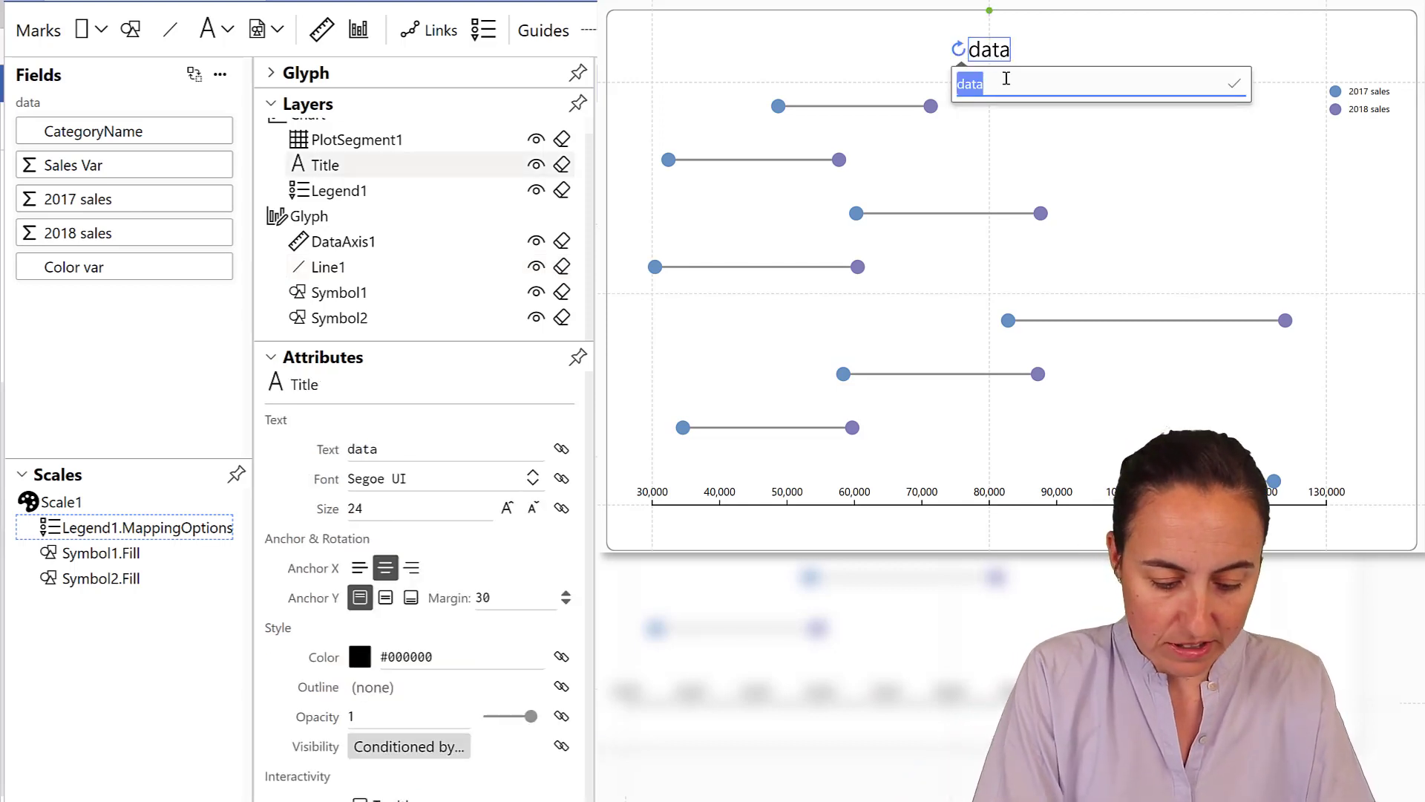
type("Sales 17 v")
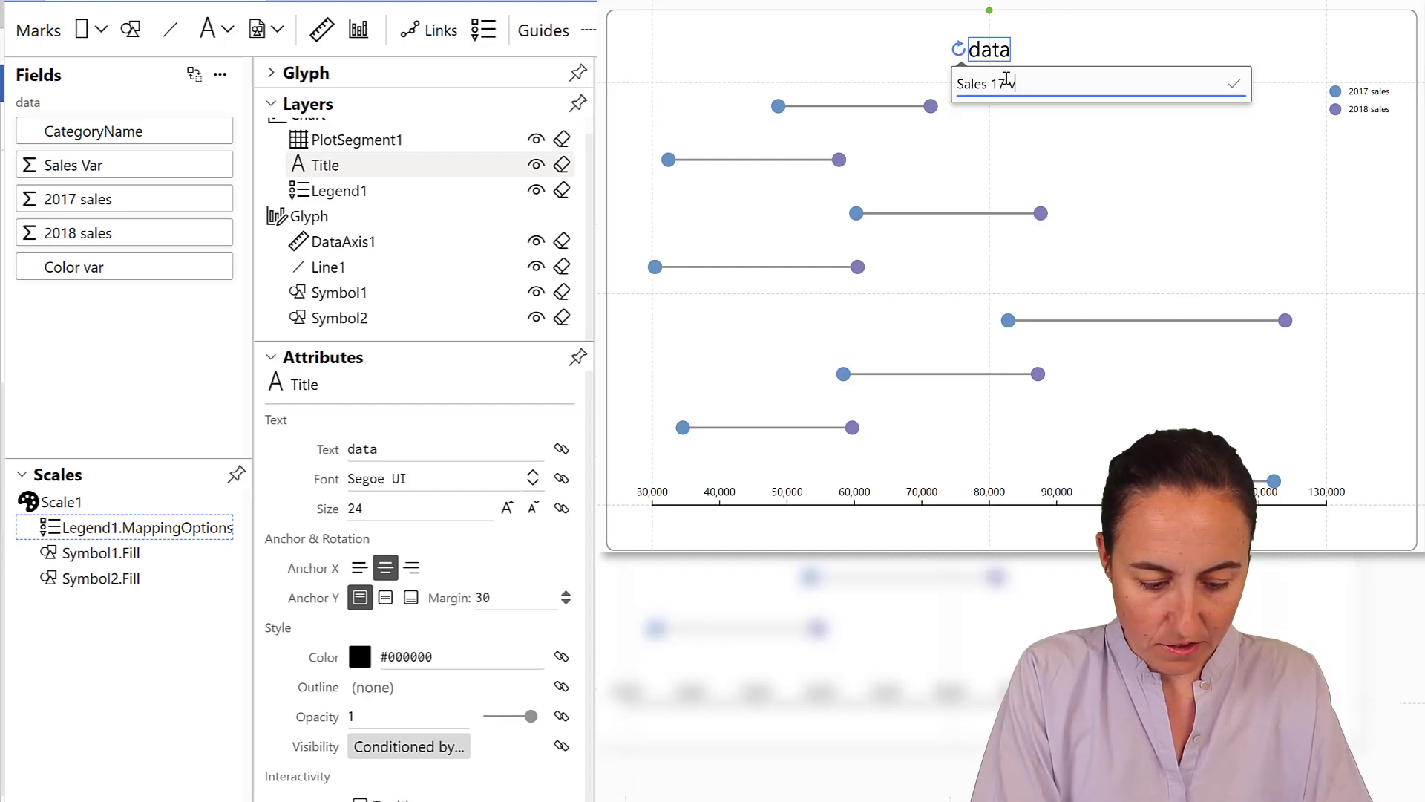
type("s 18")
key("Return")
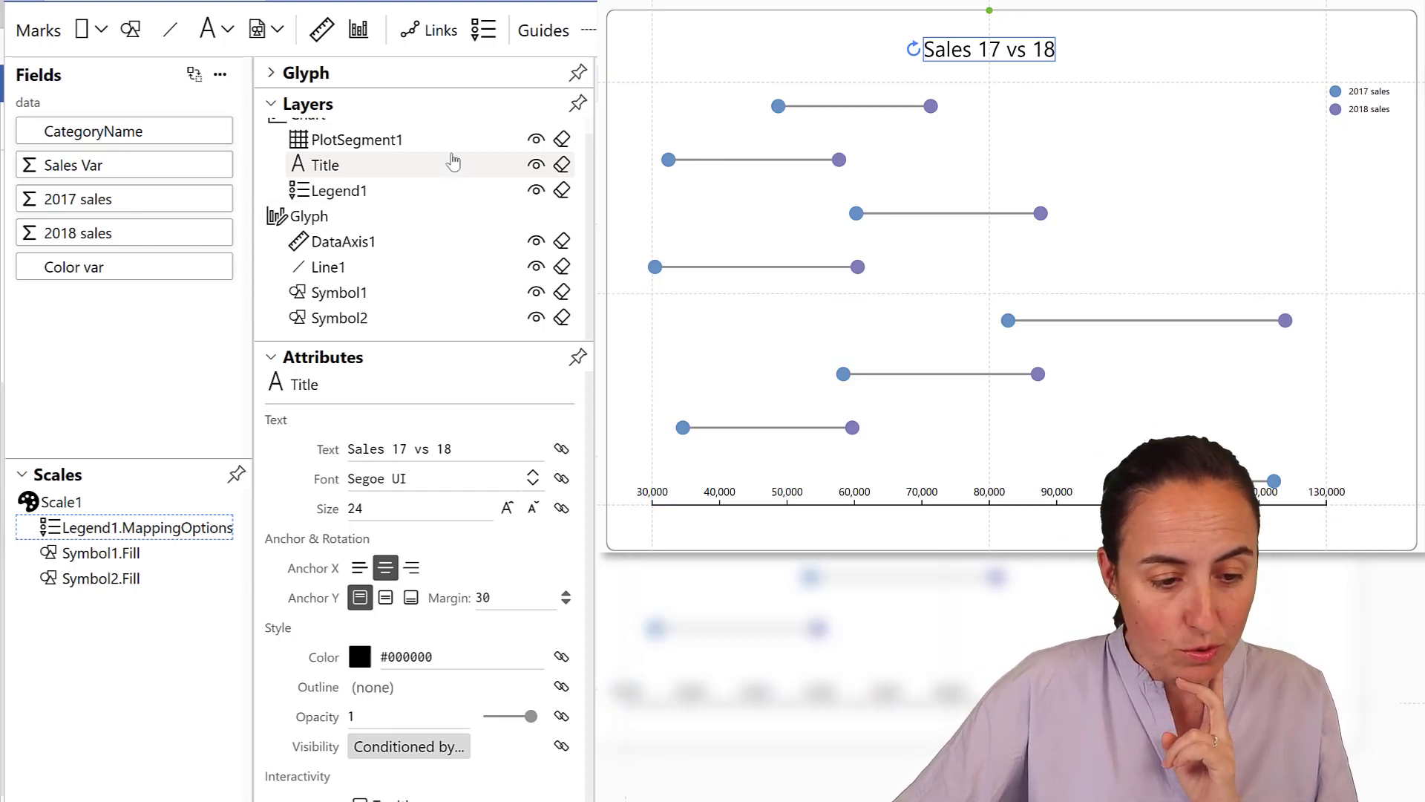
Float the Glyph editor beside the chart and enlarge it.
left_click(273, 74)
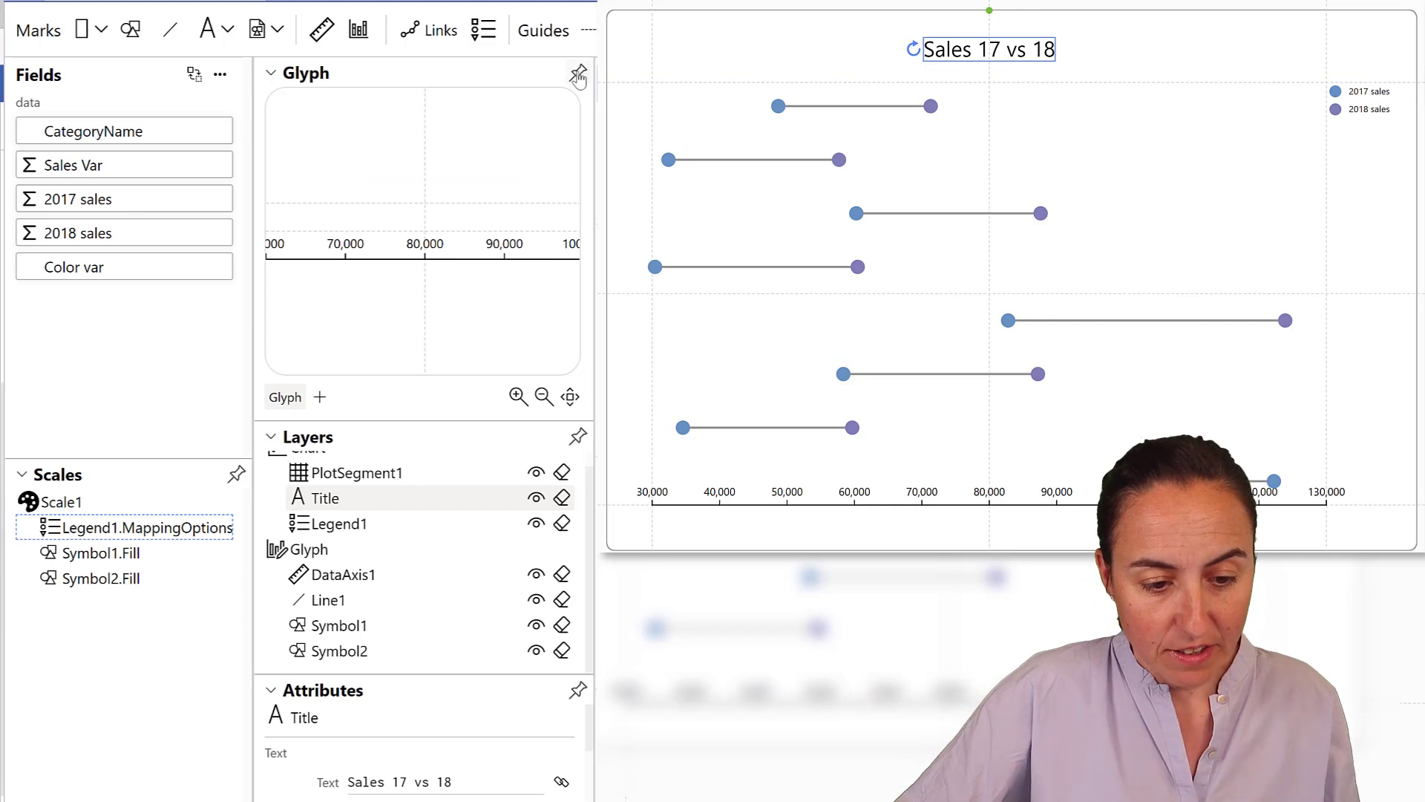
left_click(578, 72)
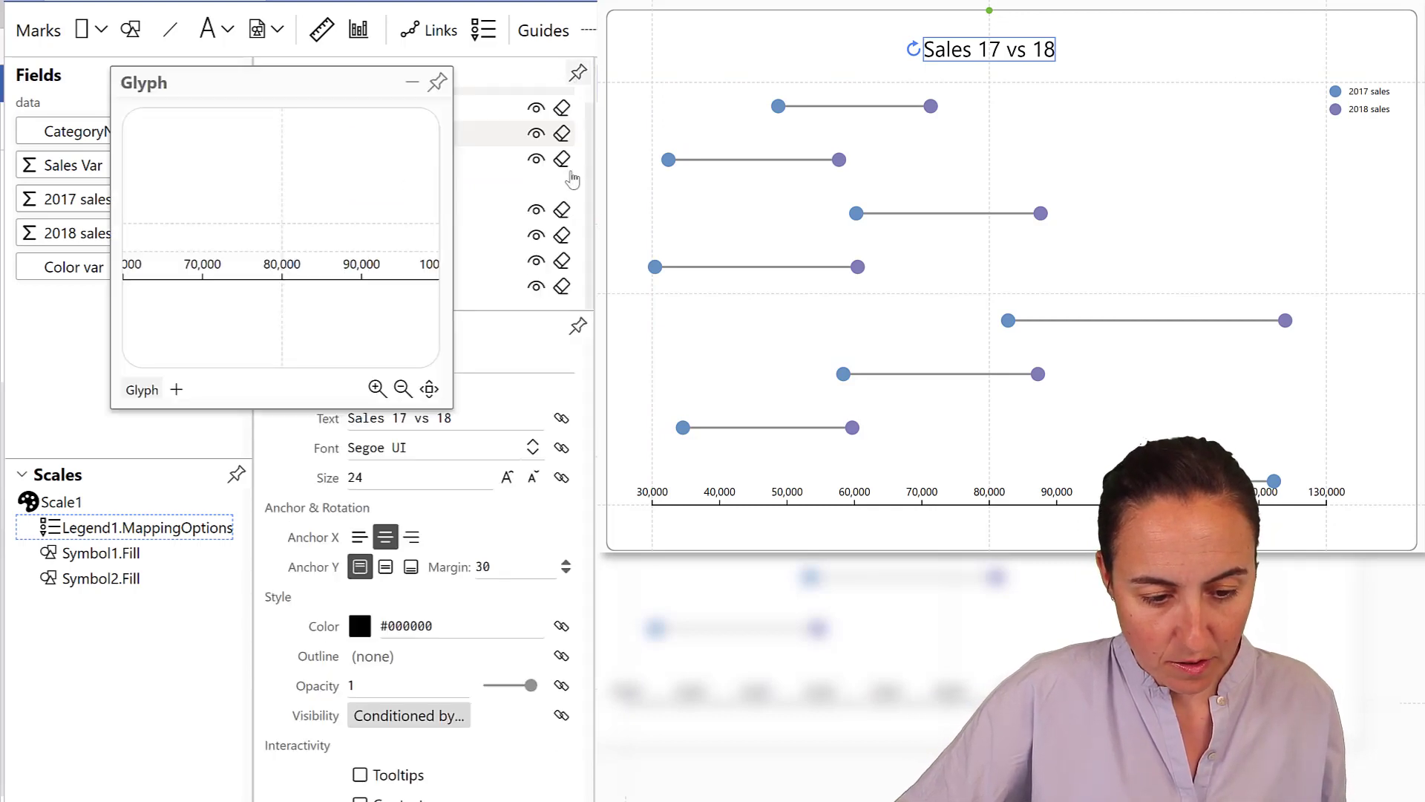
left_click_drag(448, 405, 702, 367)
left_click_drag(487, 75, 564, 73)
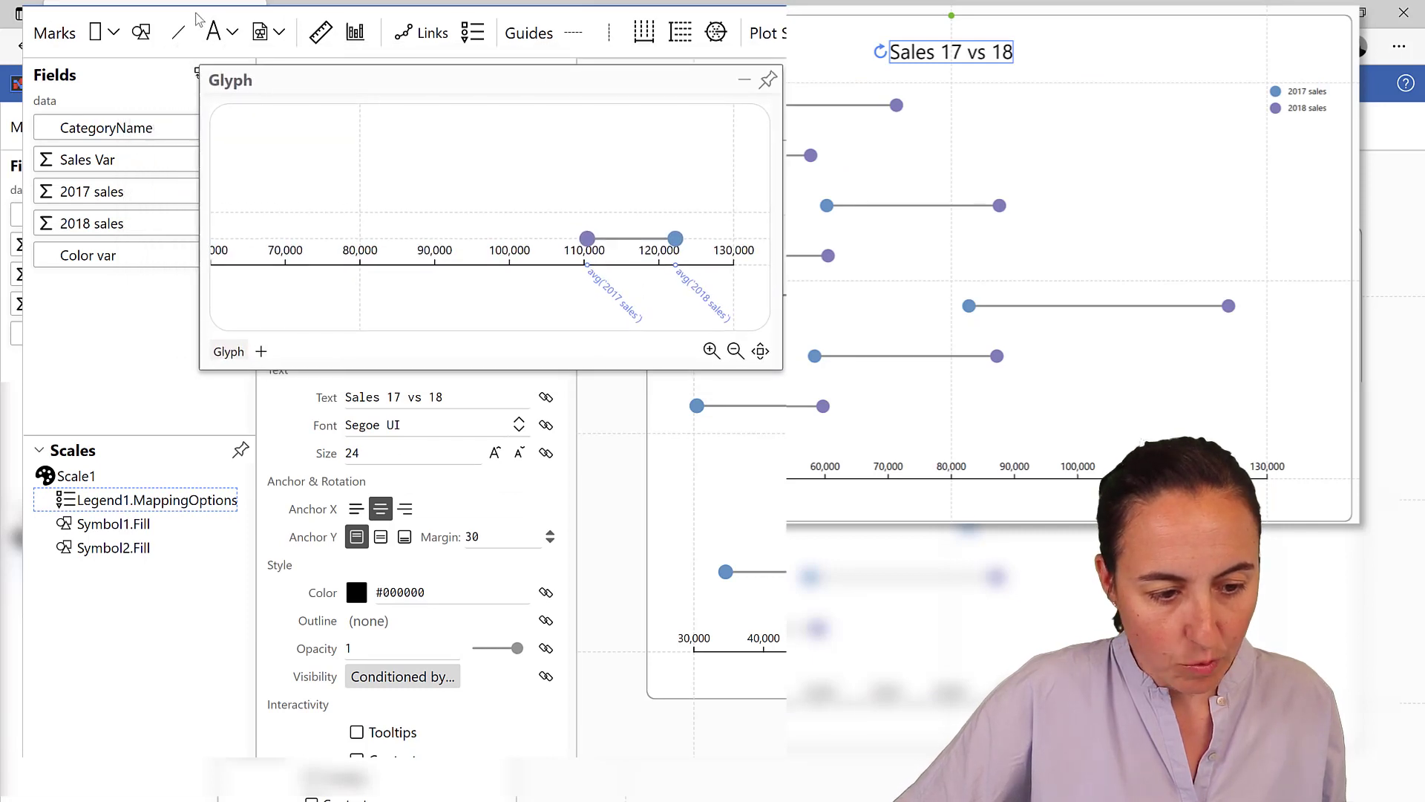
Drop a Text mark onto the glyph and slide it left along the axis.
left_click_drag(213, 34, 591, 251)
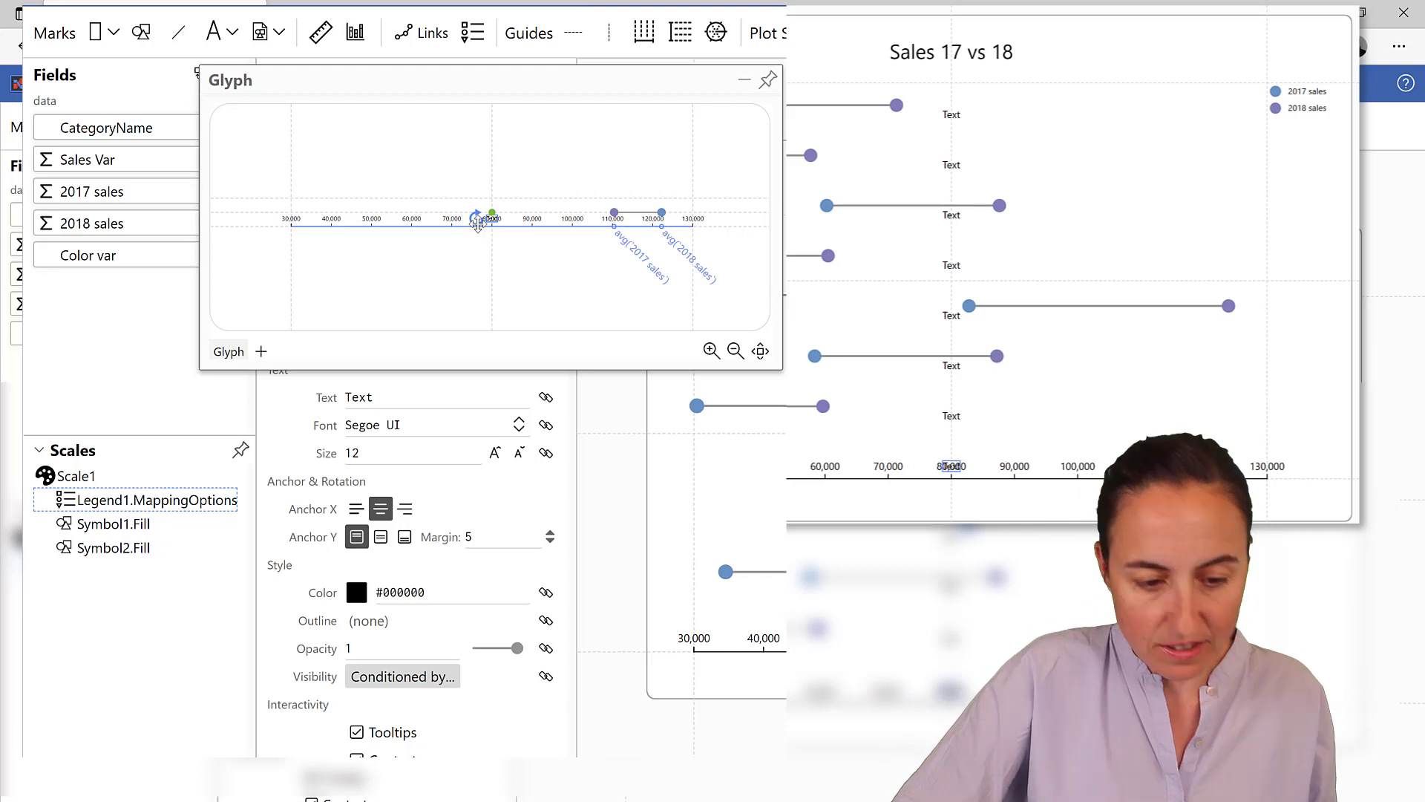
scroll(494, 212, "up", 3)
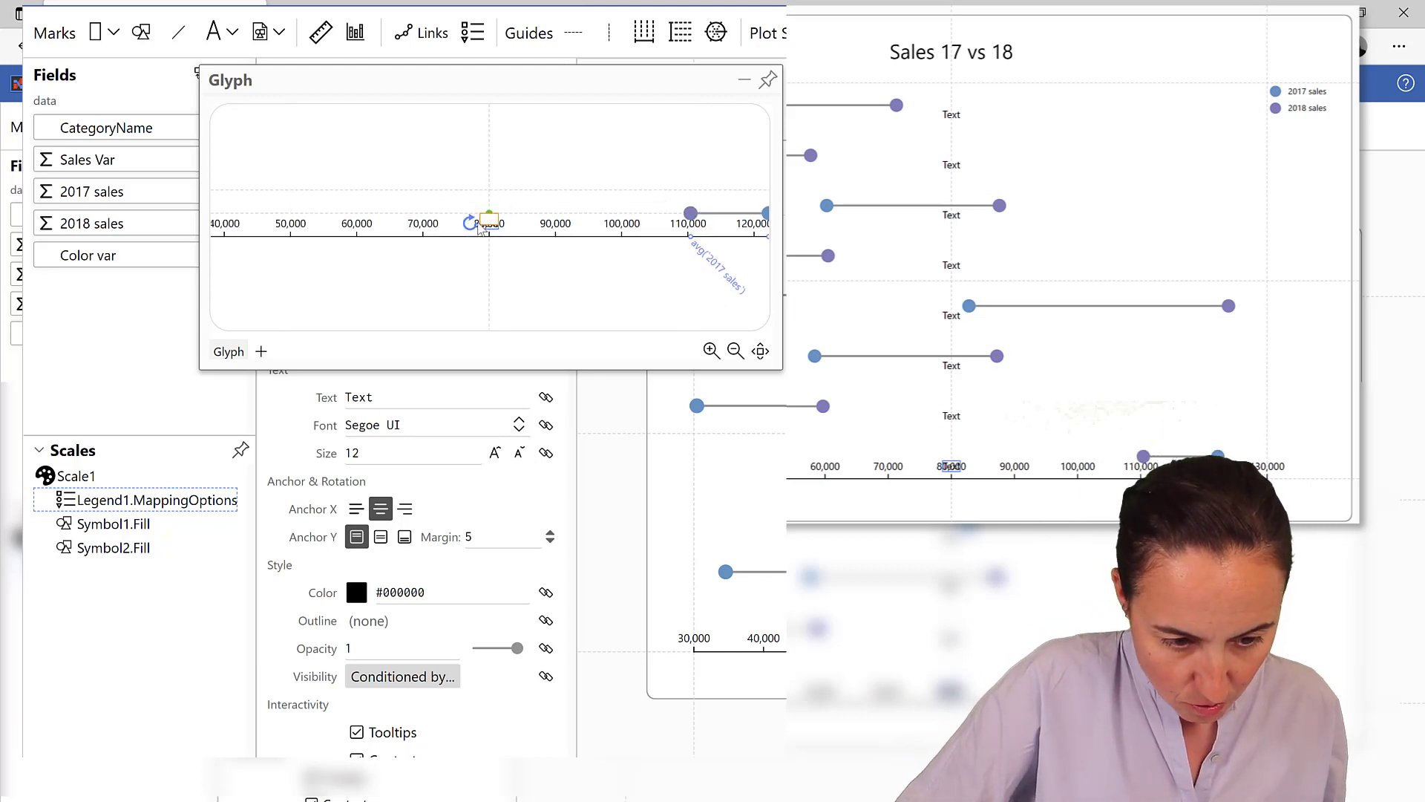
left_click_drag(482, 226, 295, 234)
double_click(295, 234)
key("Escape")
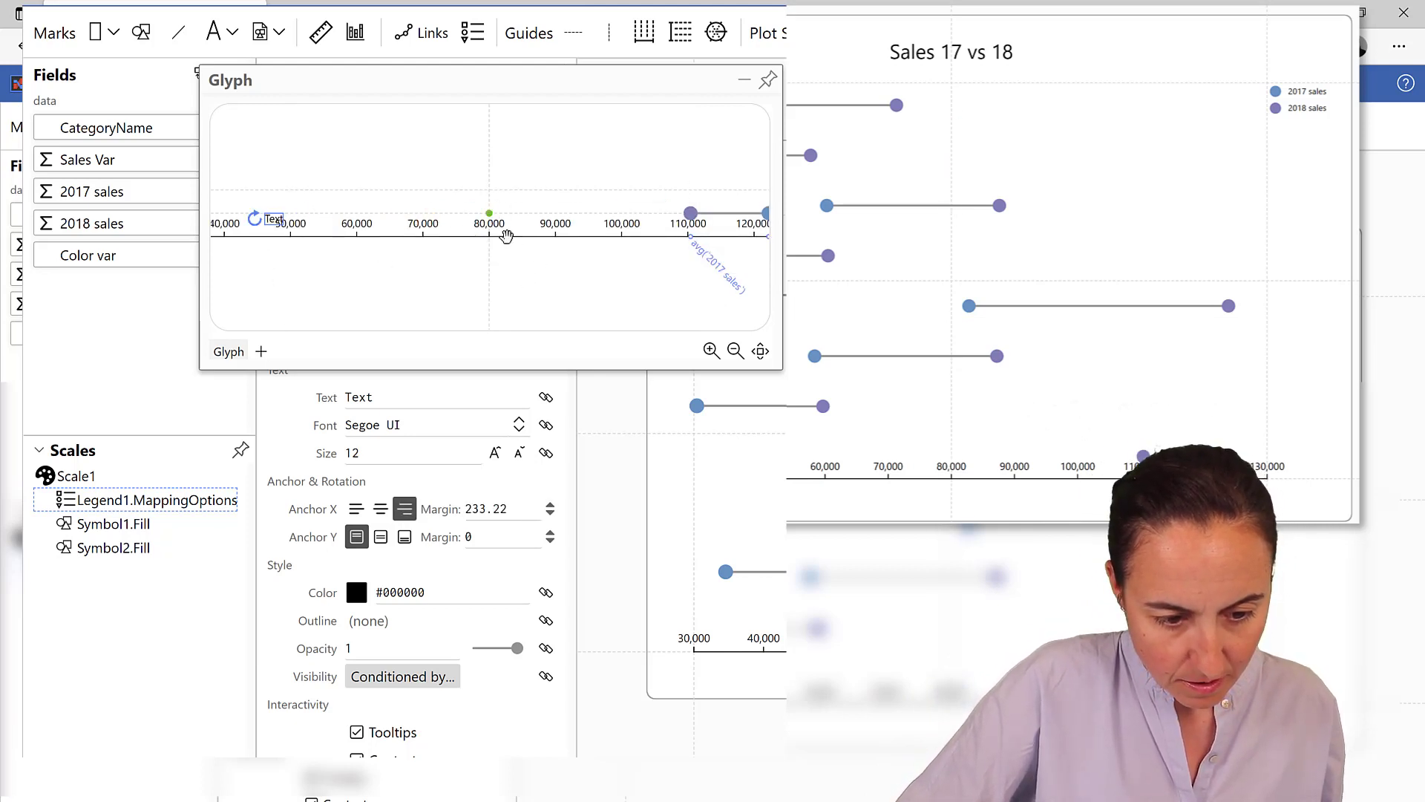
Snap the Text1 label's anchor just left of the axis start, then re-dock the Glyph editor.
left_click_drag(484, 208, 227, 213)
left_click_drag(276, 293, 587, 268)
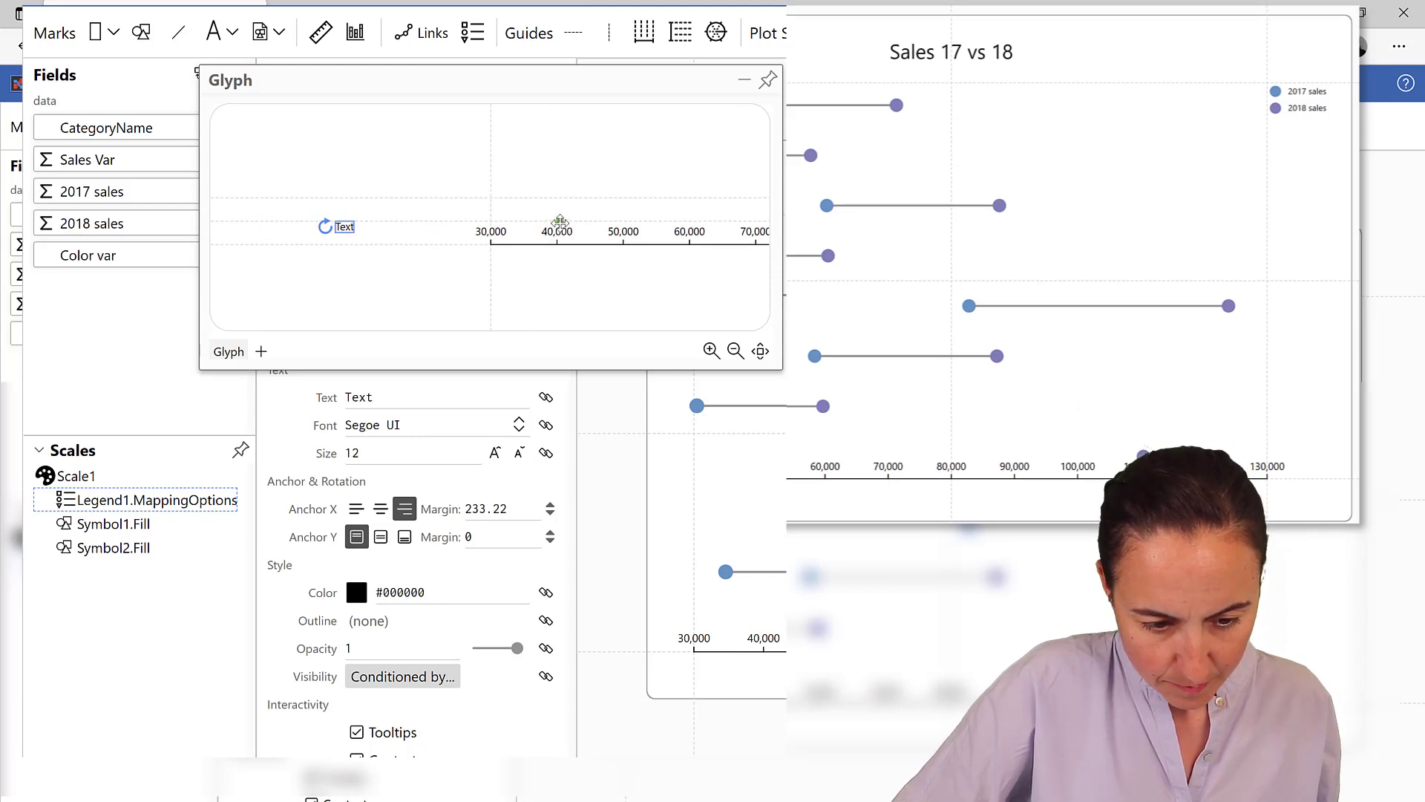
left_click_drag(559, 221, 463, 222)
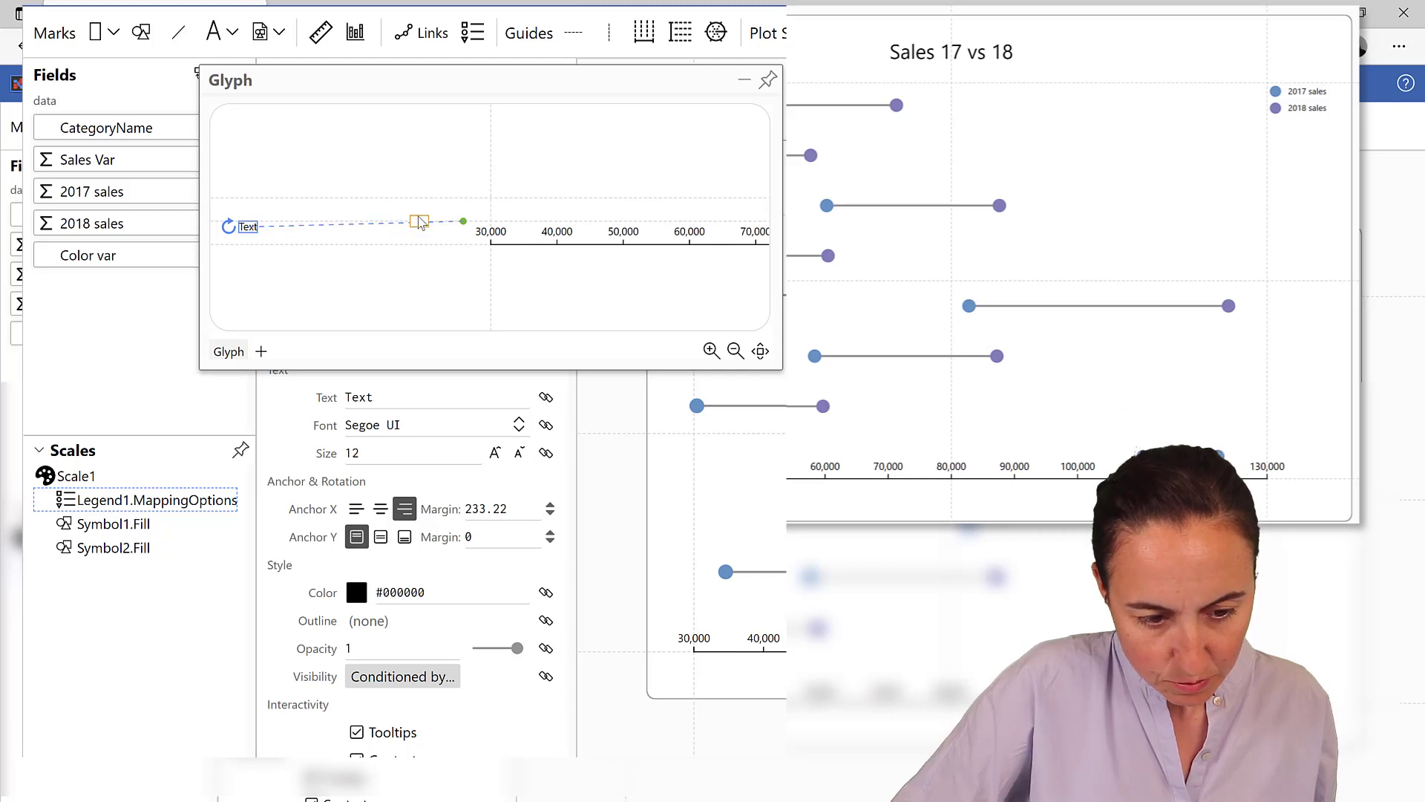
left_click_drag(435, 224, 439, 223)
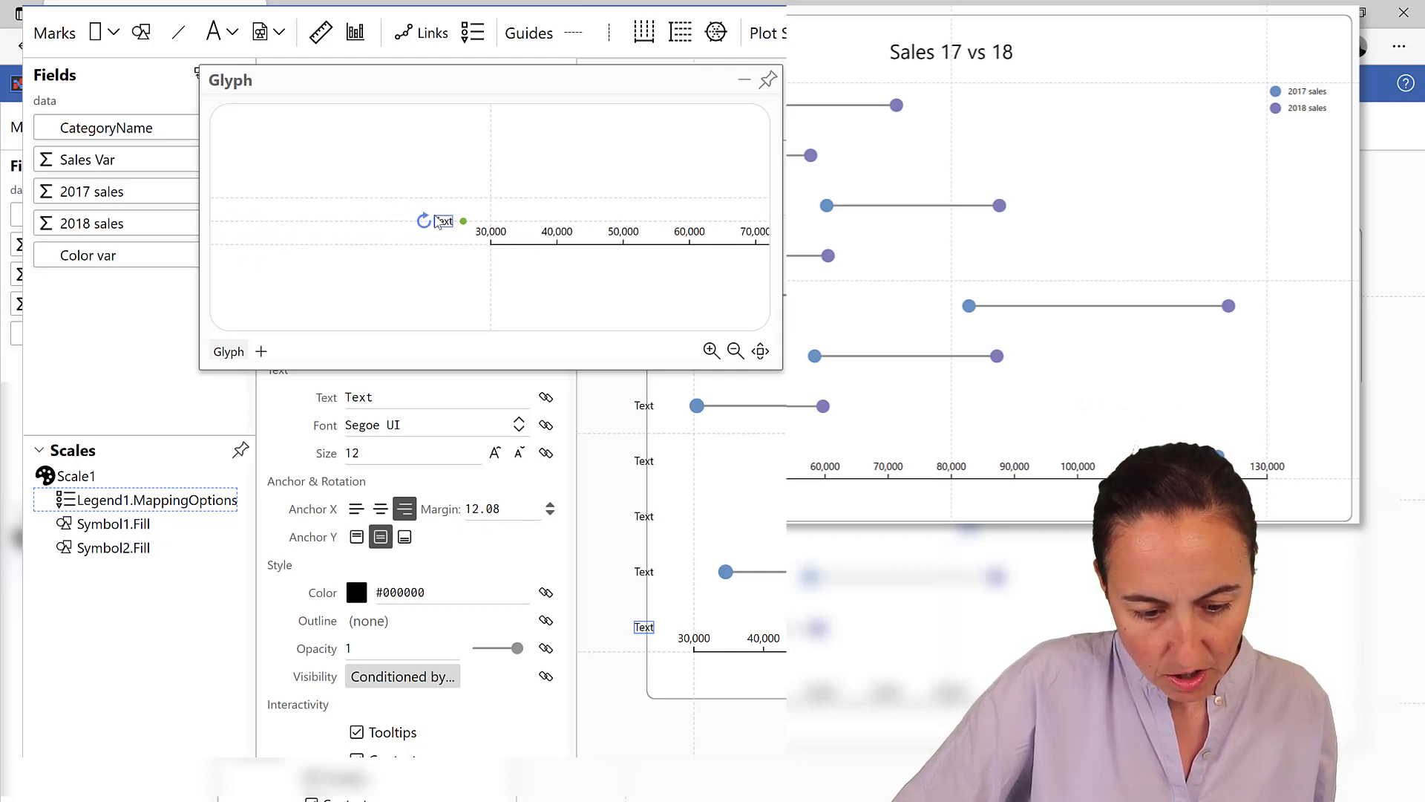
scroll(422, 225, "up", 4)
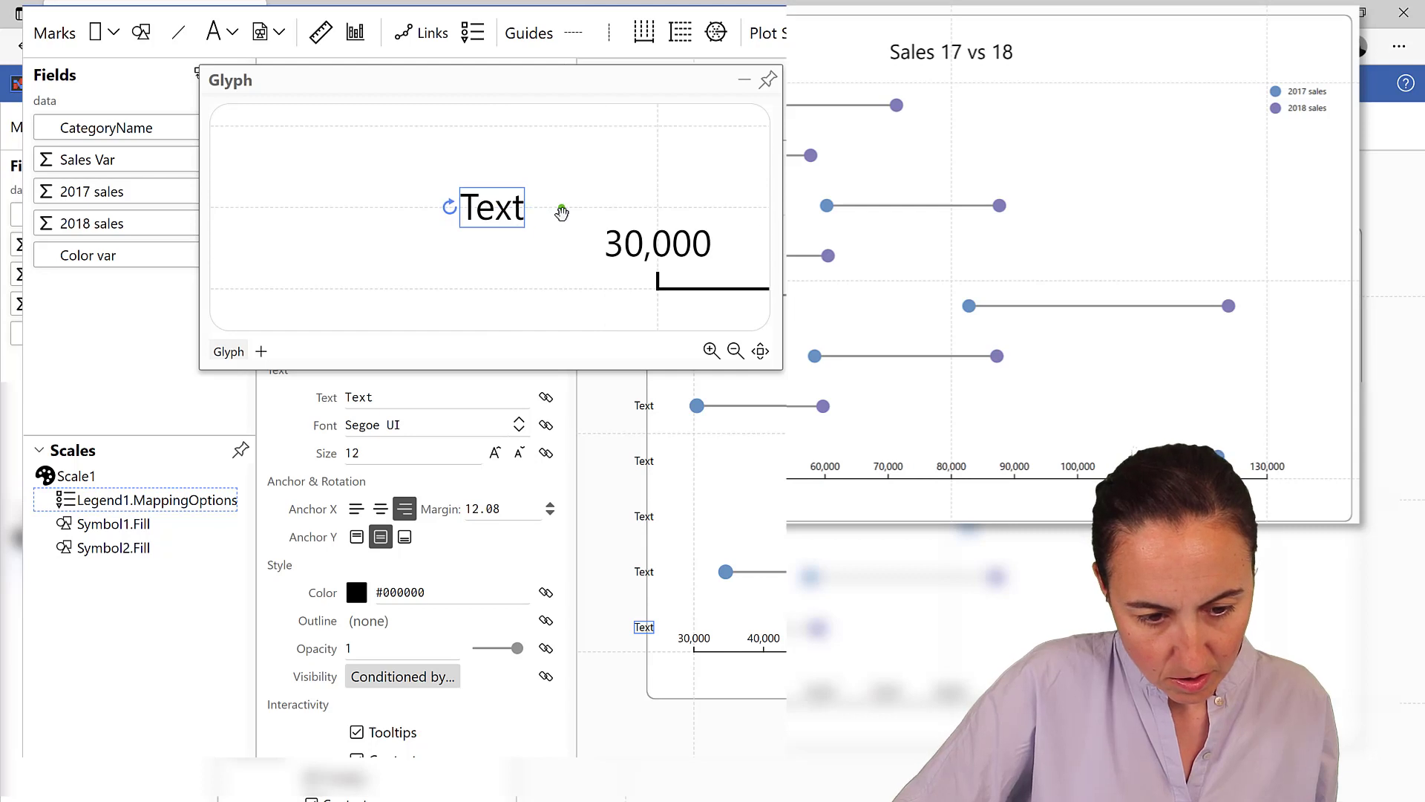
left_click_drag(572, 209, 656, 223)
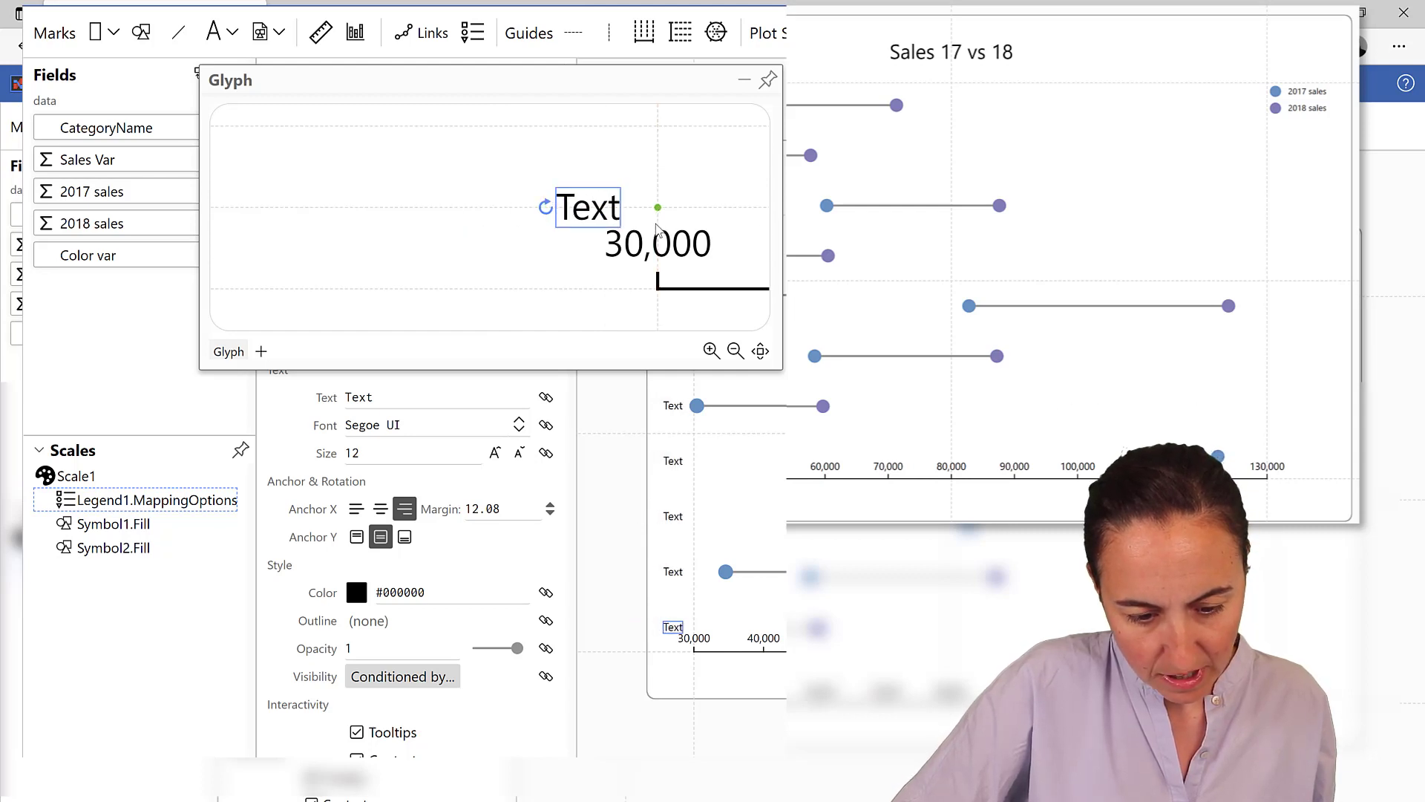
left_click(768, 81)
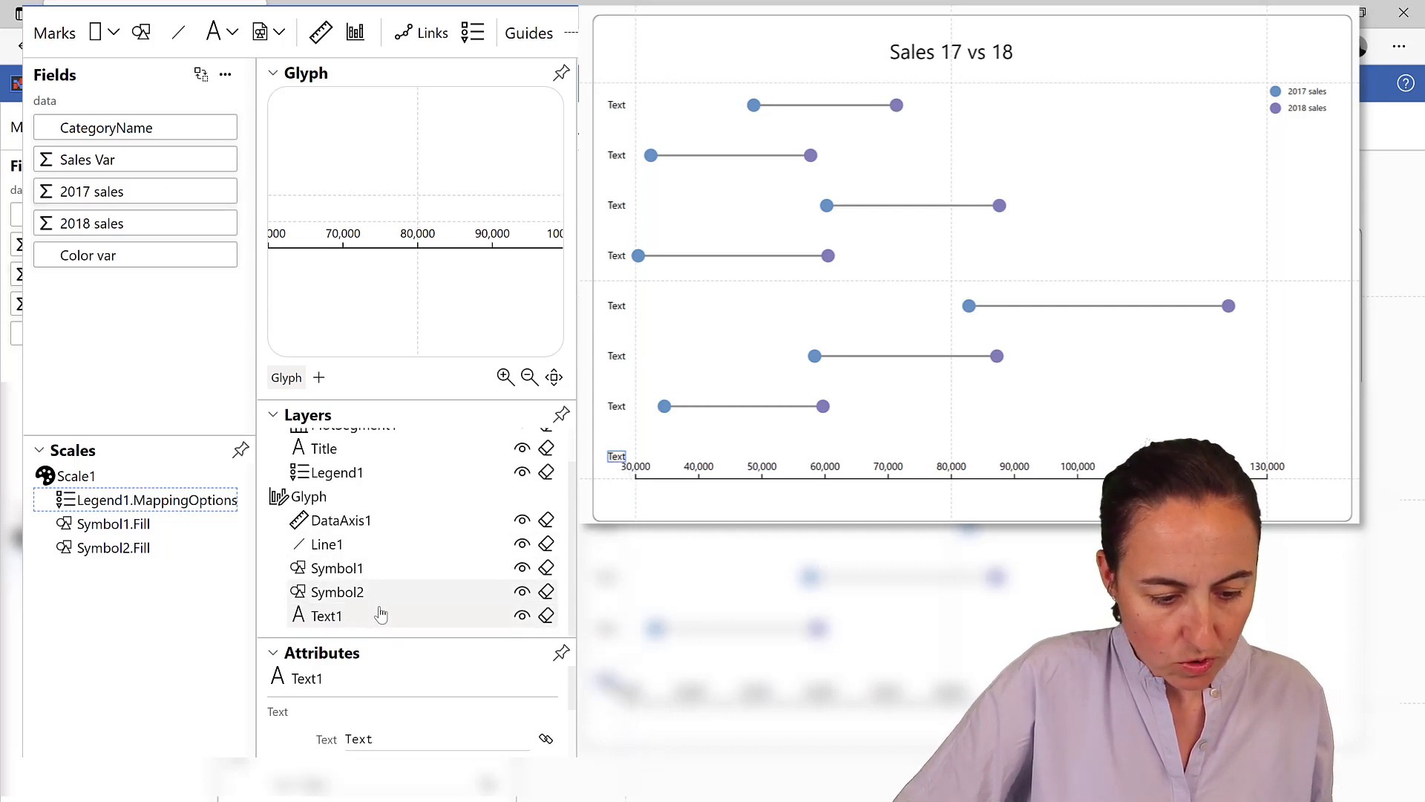
Bind Text1 to CategoryName and widen the left margin so names like Dairy Products fit.
scroll(357, 620, "down", 1)
left_click(562, 653)
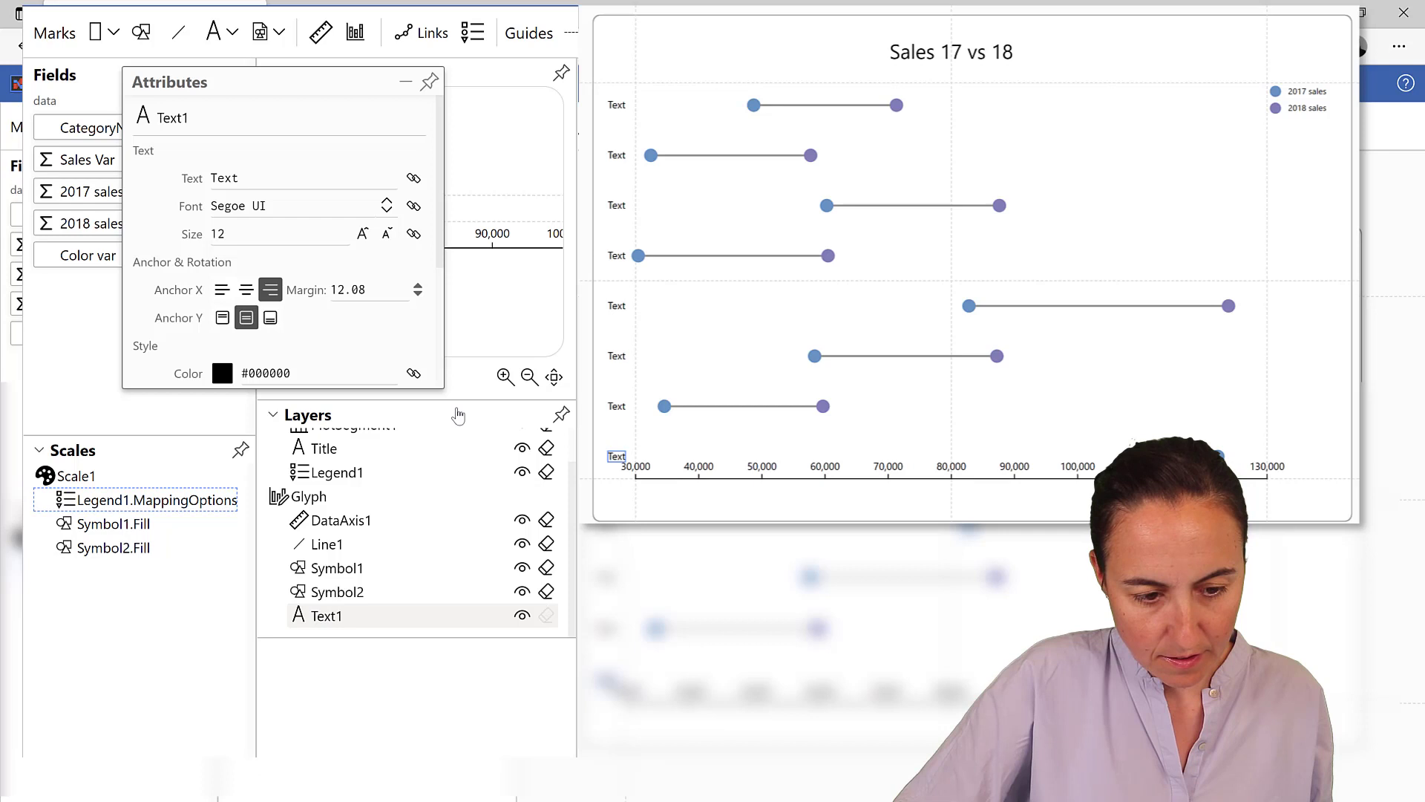
left_click_drag(293, 27, 619, 13)
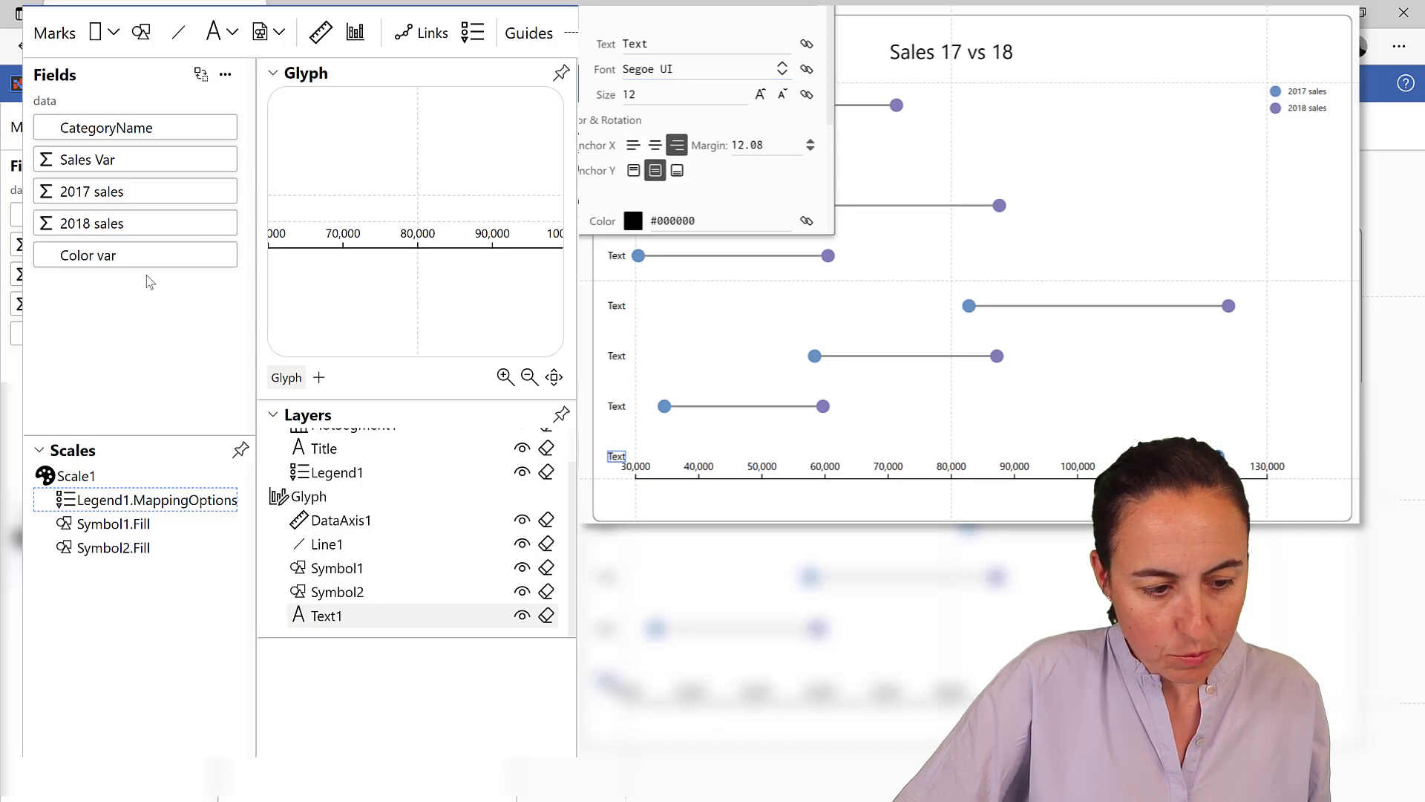
left_click_drag(137, 130, 654, 46)
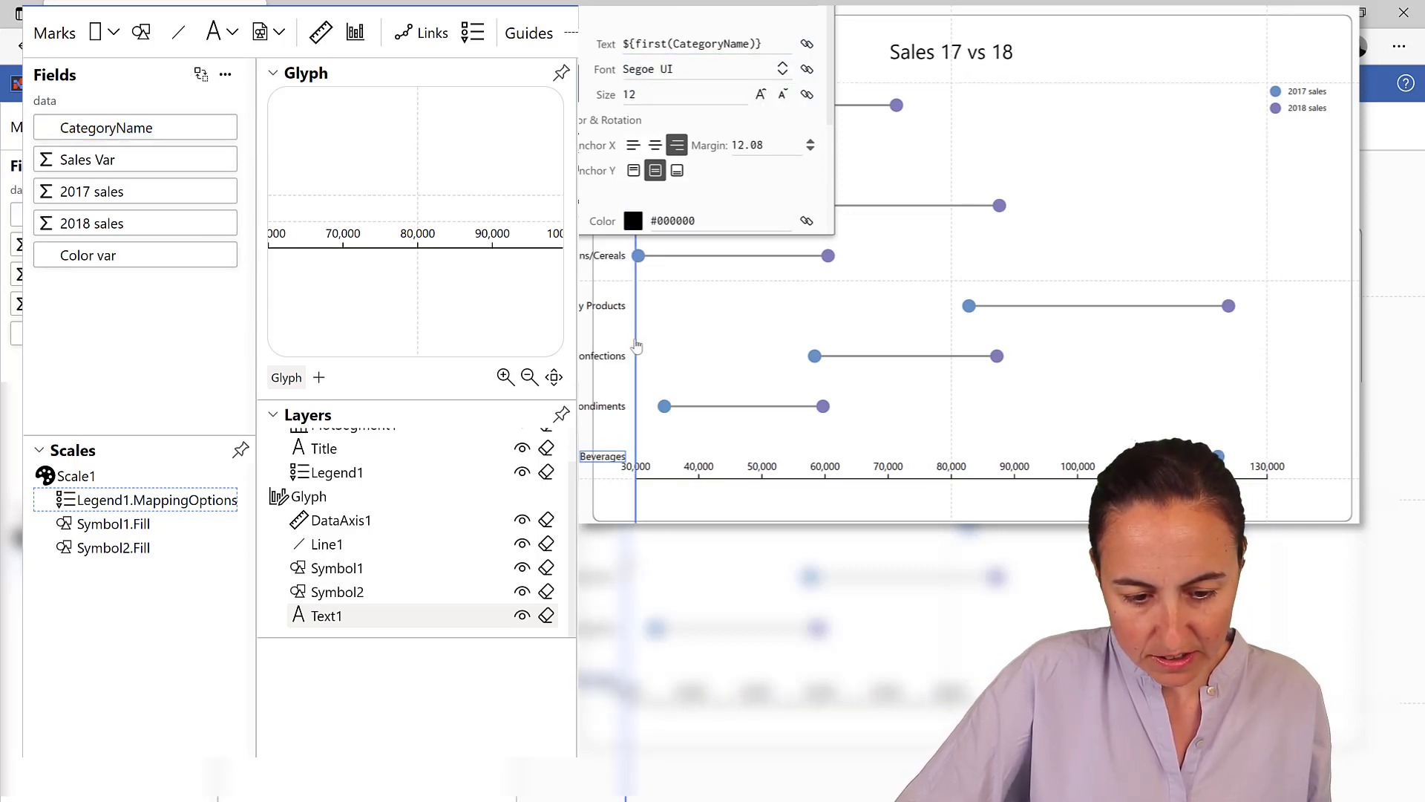
left_click_drag(685, 341, 684, 341)
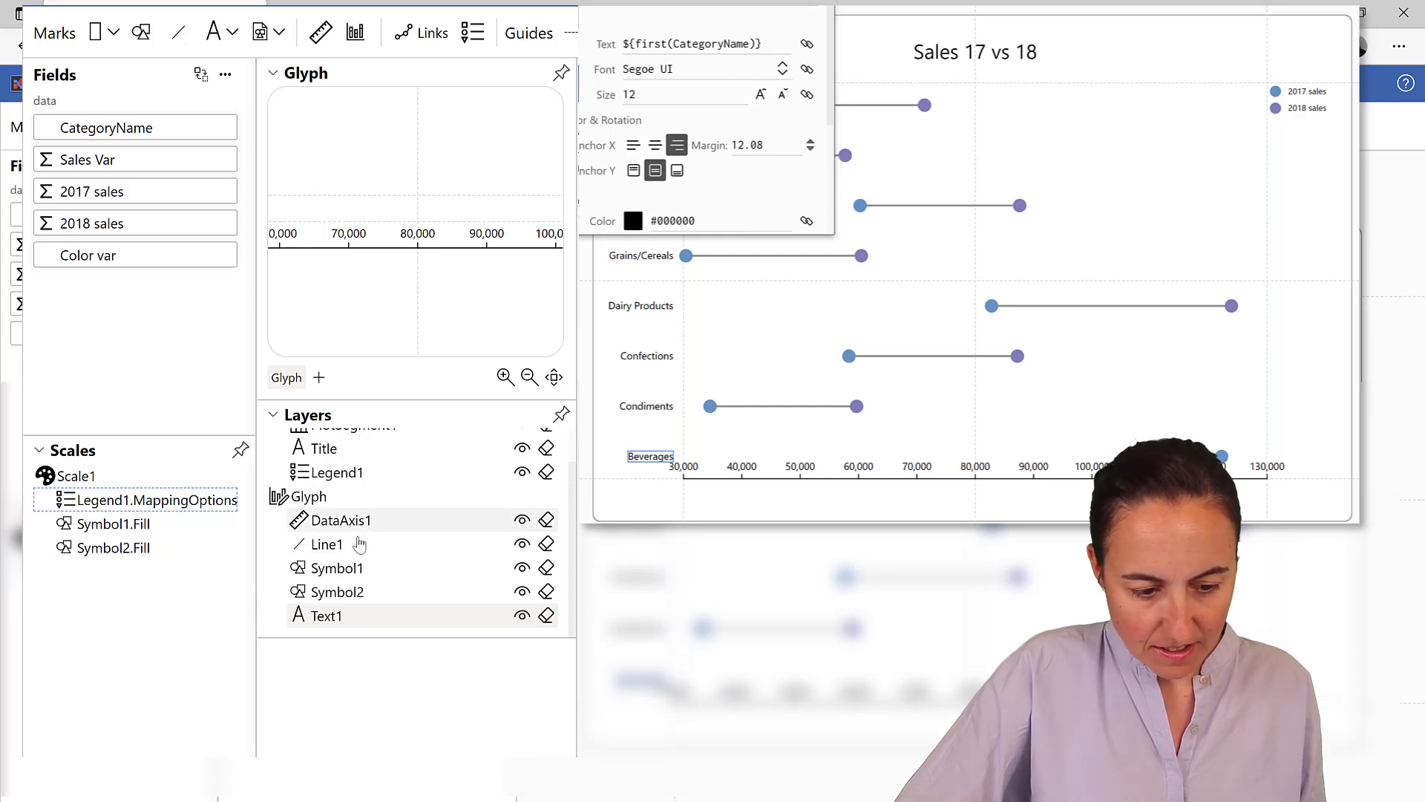
Set DataAxis1's position to Opposite so its labels sit below the axis.
left_click(363, 523)
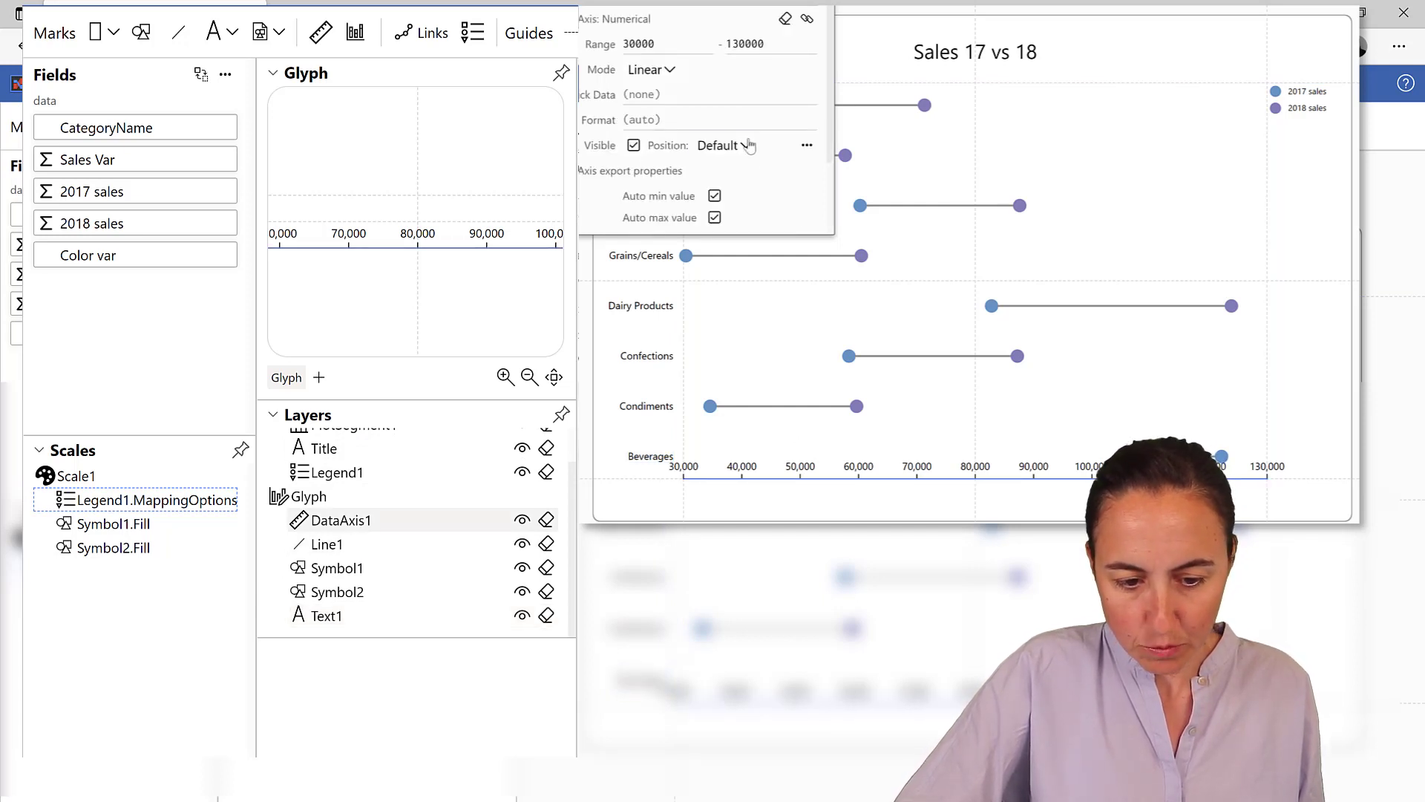
left_click(750, 146)
left_click(742, 217)
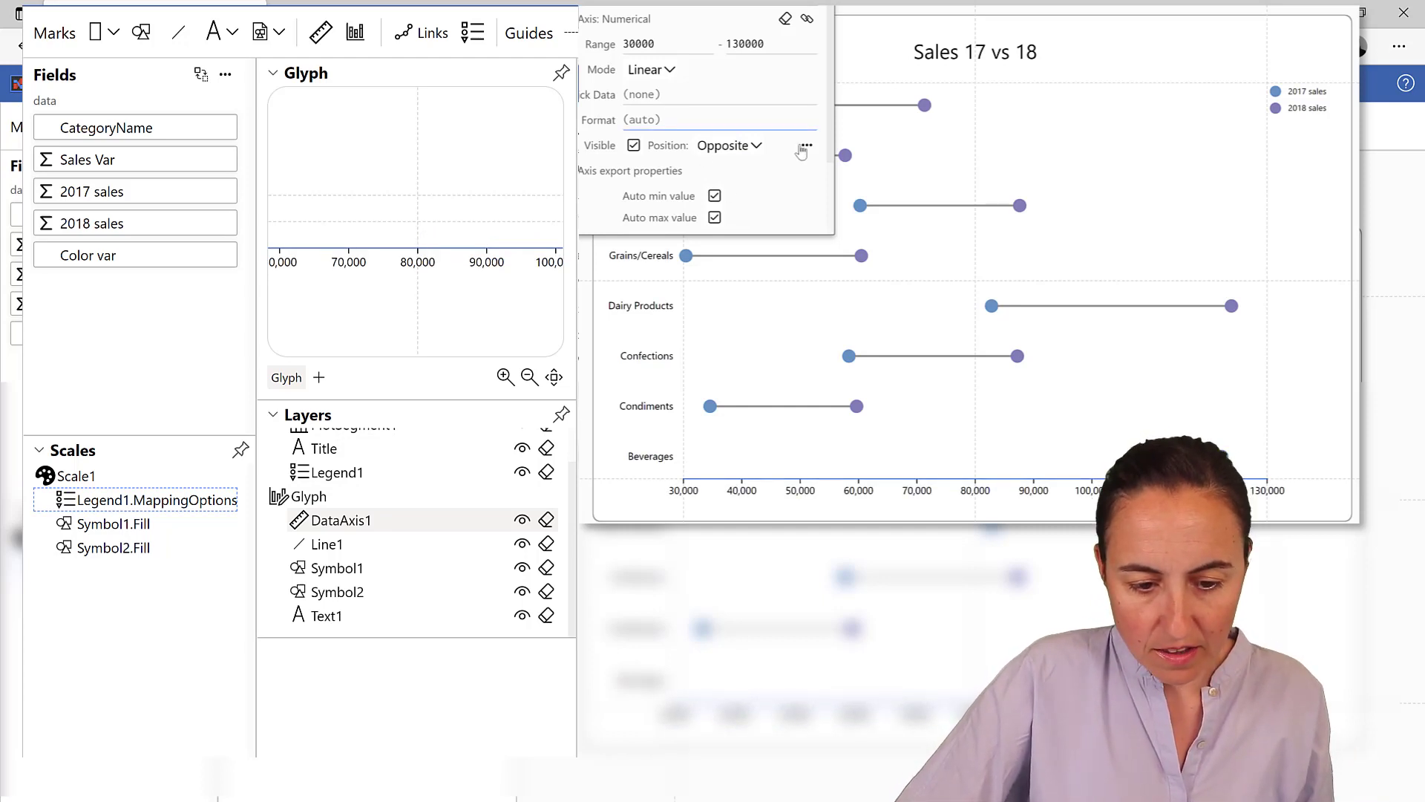
Give the axis a #bdbdbd line colour and #969696 tick colour.
left_click(807, 146)
left_click(887, 208)
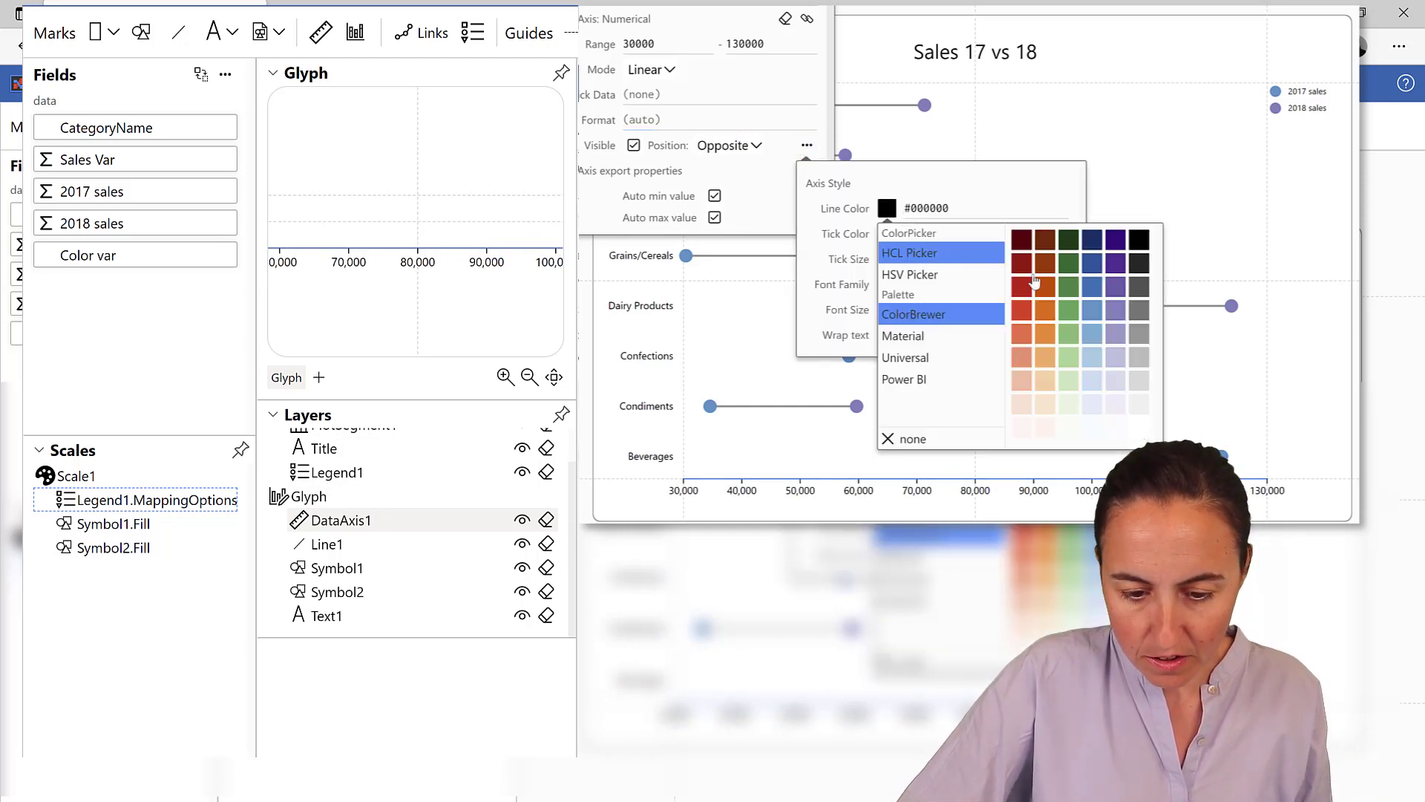
left_click(1139, 357)
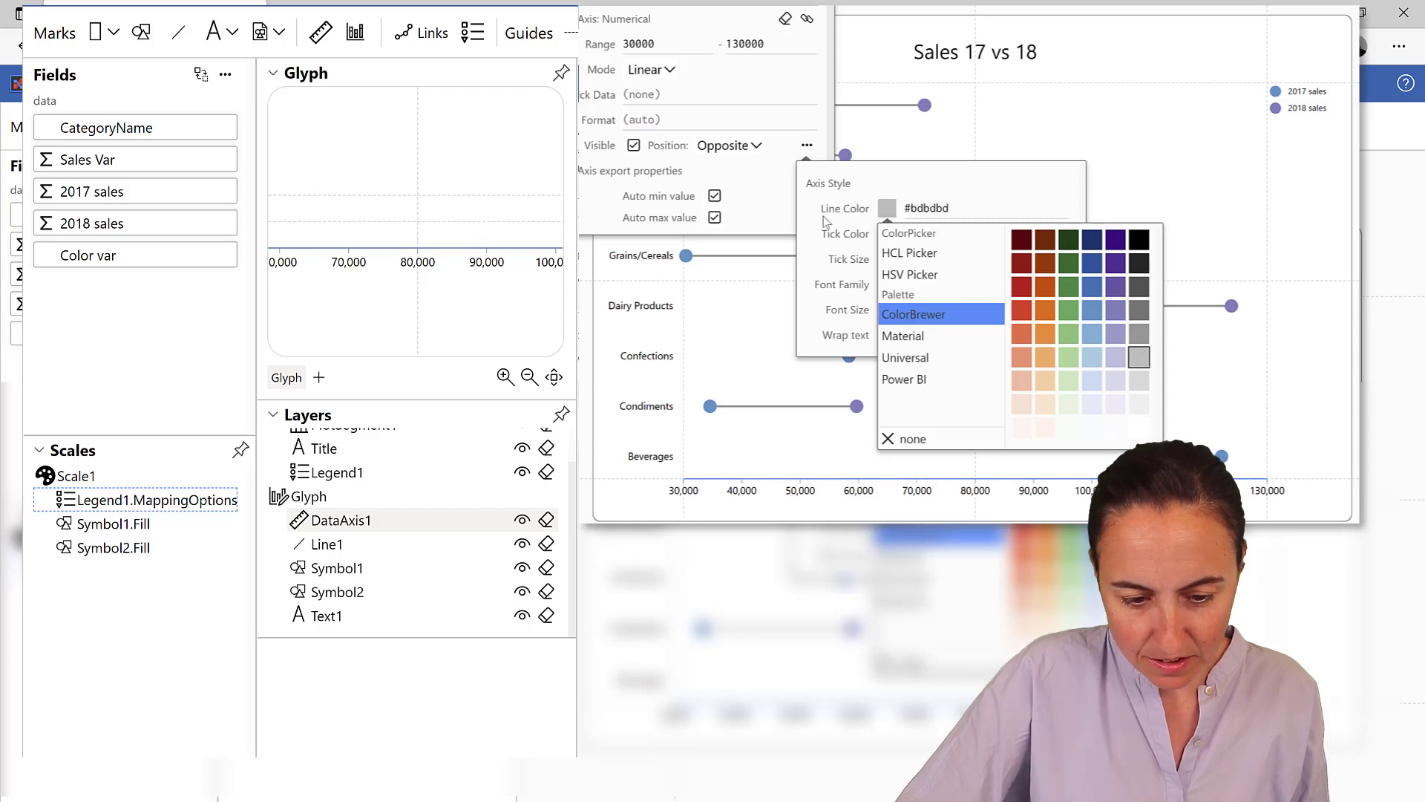
left_click(894, 234)
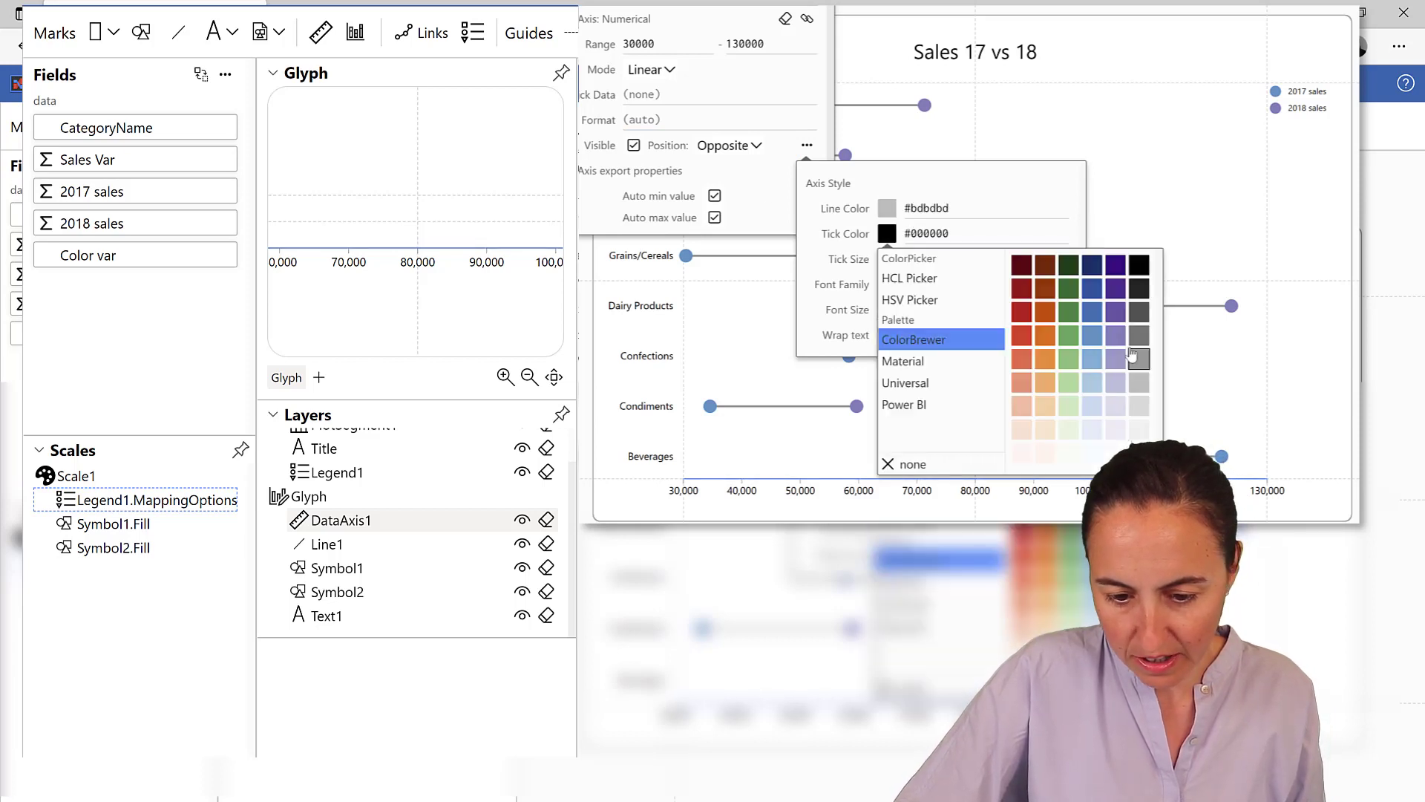
left_click(1140, 359)
left_click(1036, 202)
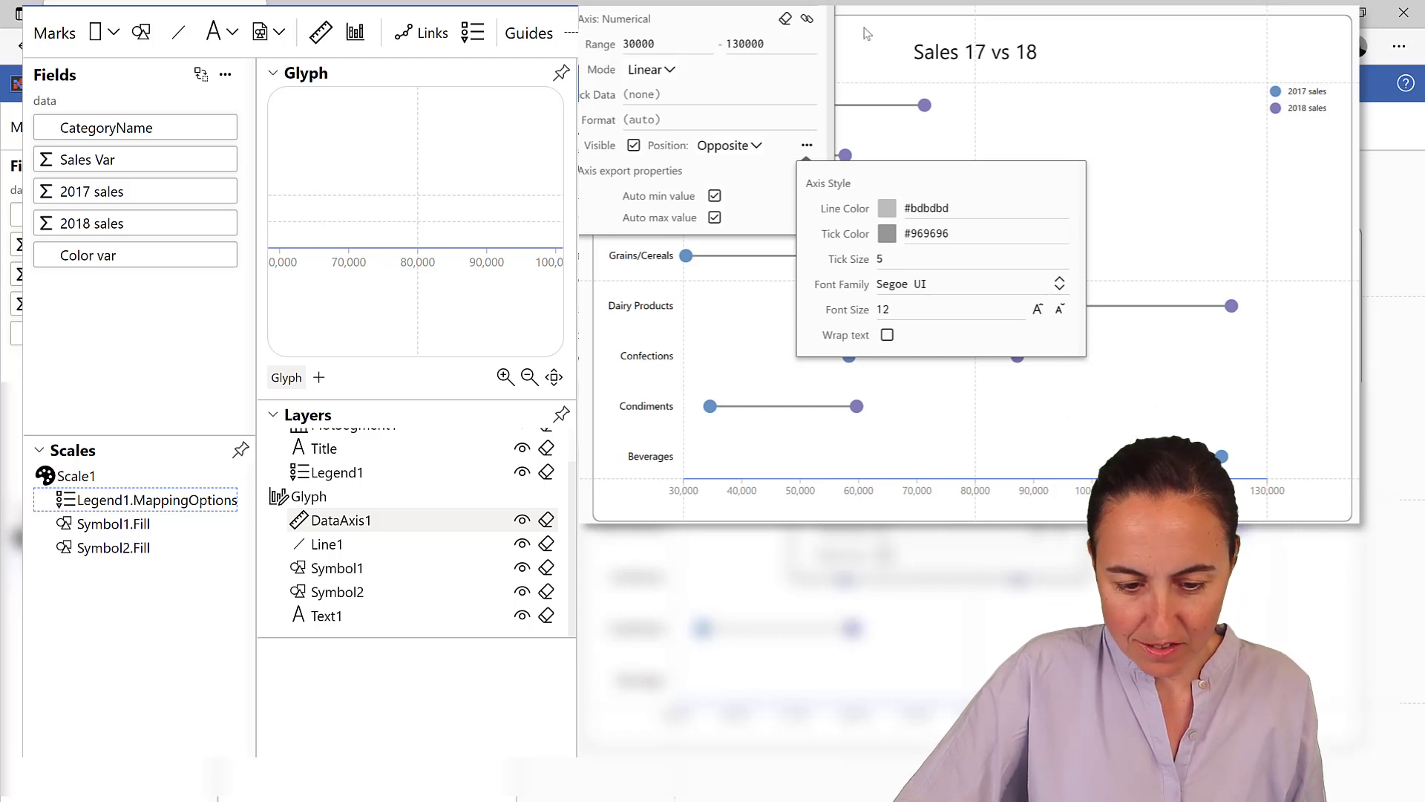
key("Escape")
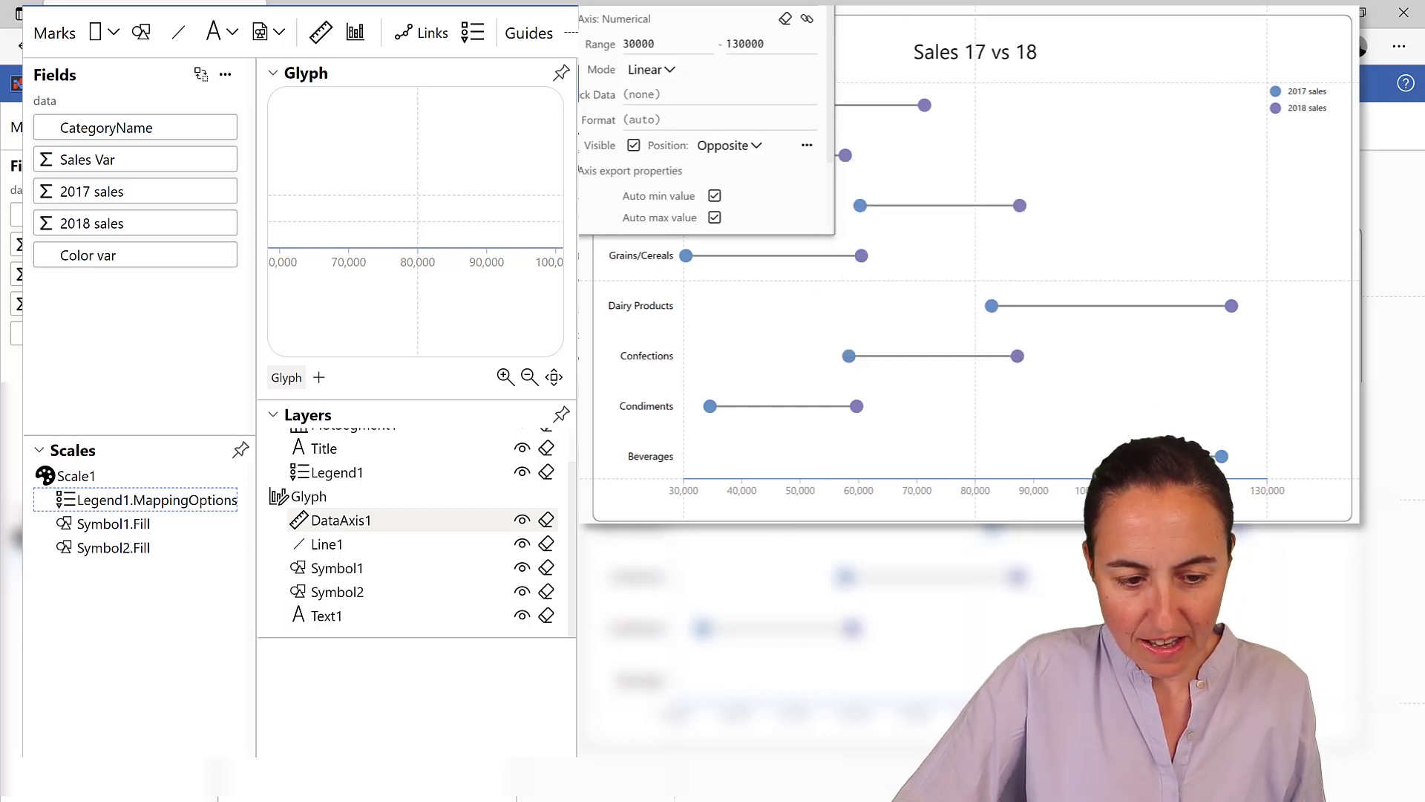
Order the plot segment rows by avg 2018 sales, from Beverages down to Grains/Cereals.
key("Escape")
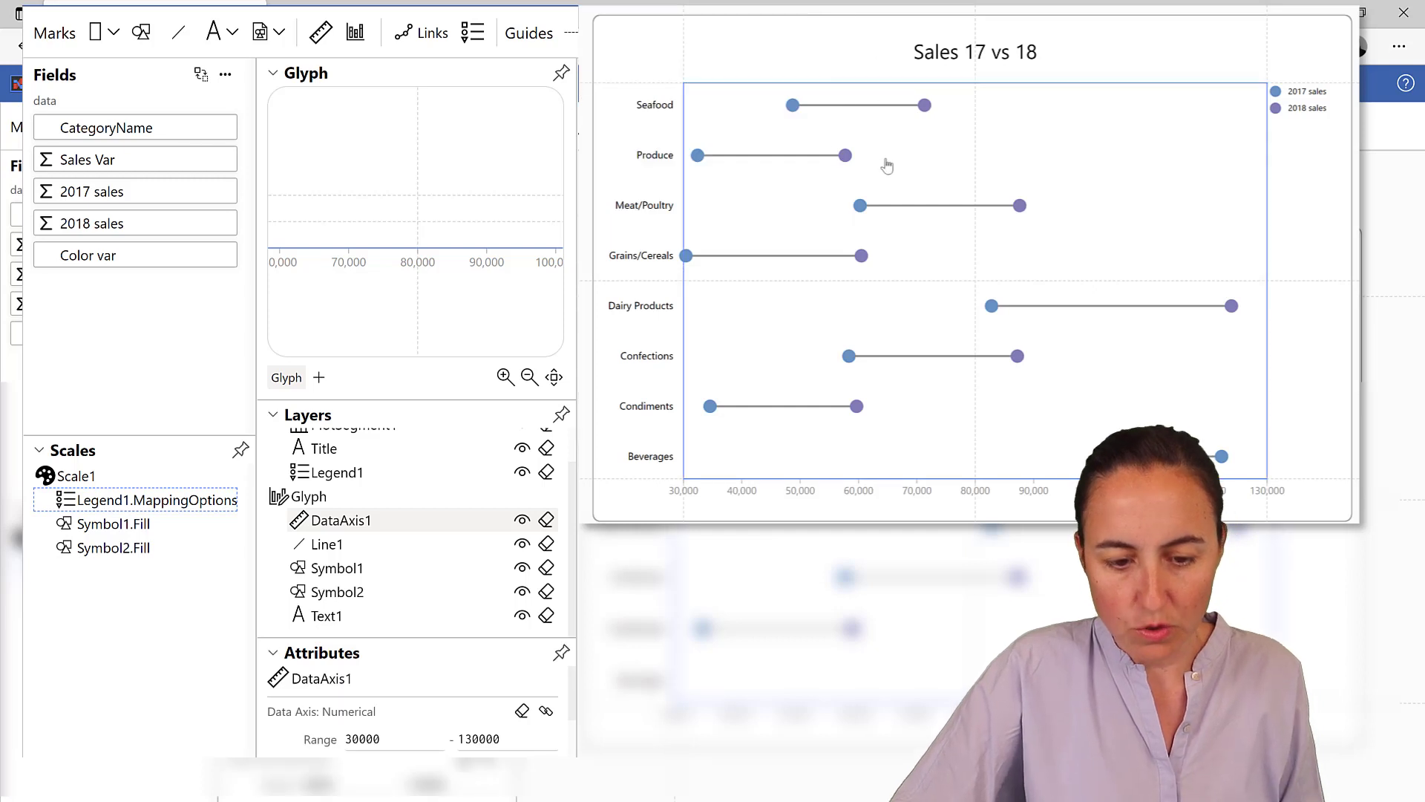
left_click(273, 72)
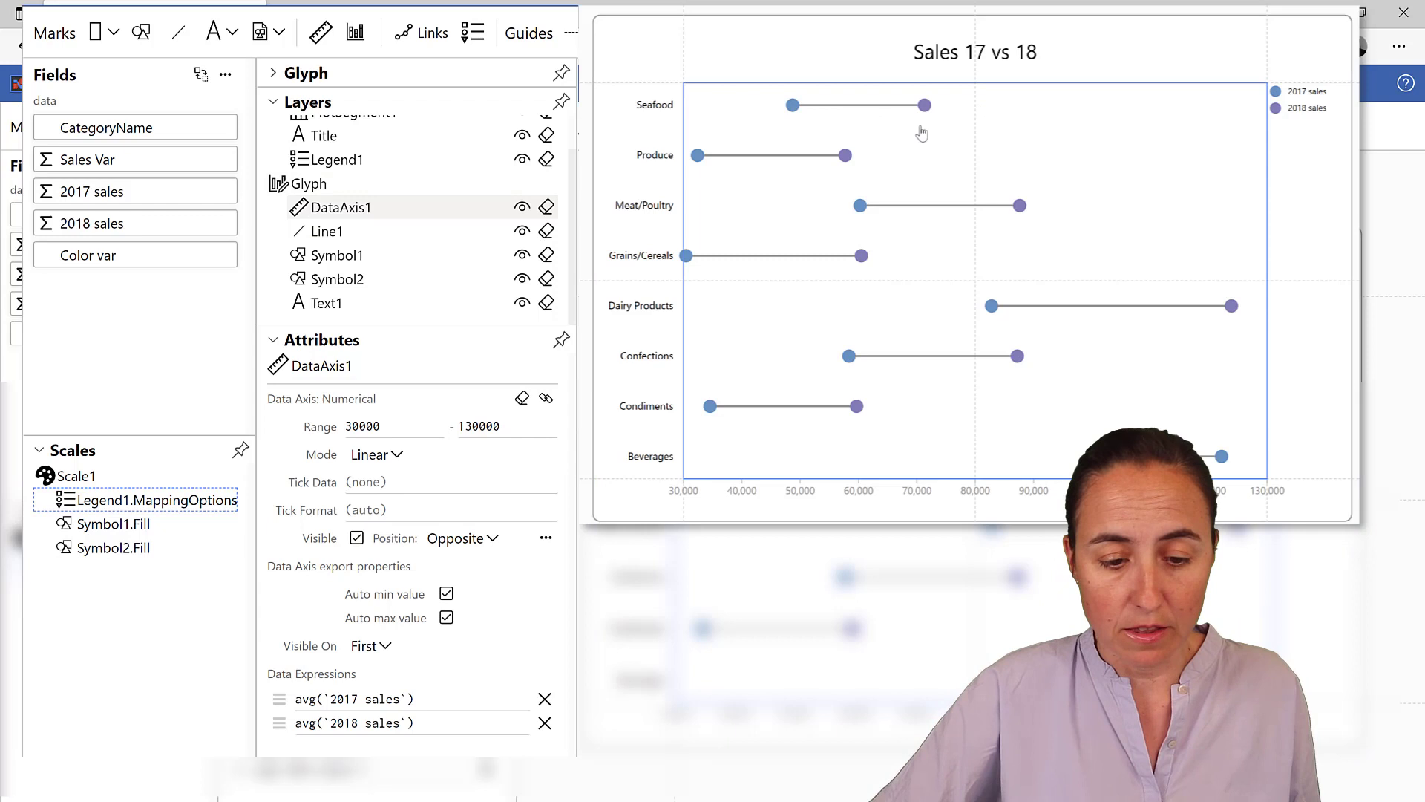
left_click(1088, 129)
left_click(937, 49)
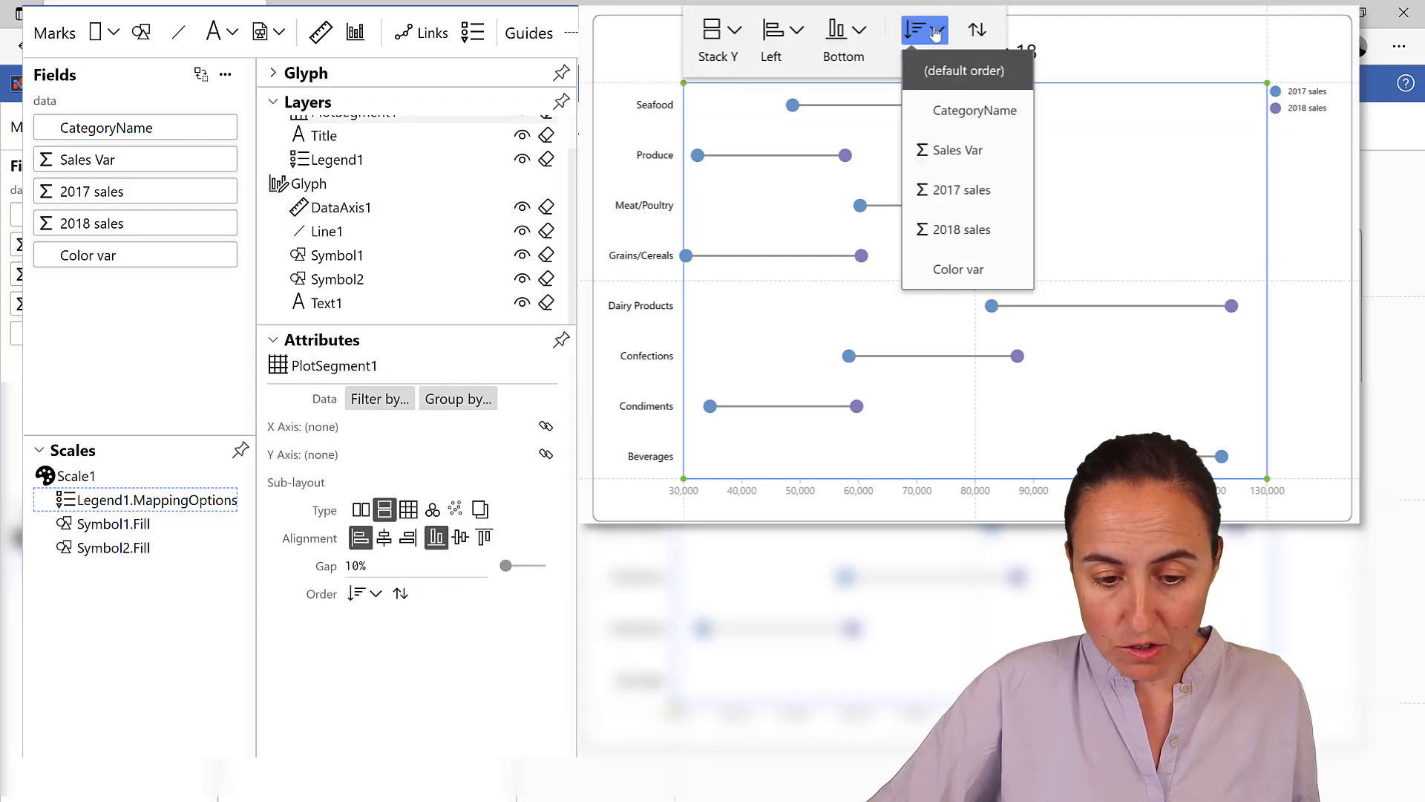
left_click(941, 232)
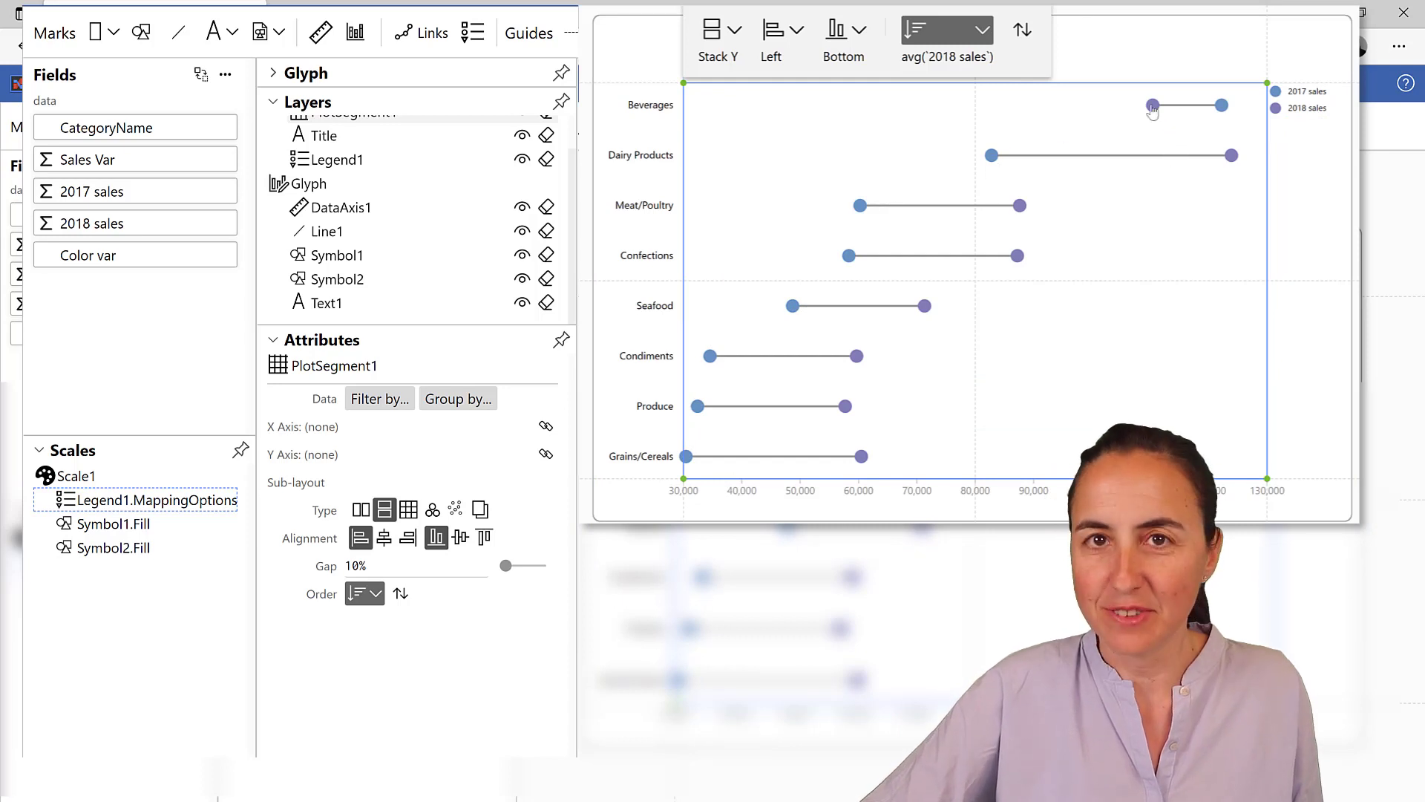
left_click(1099, 33)
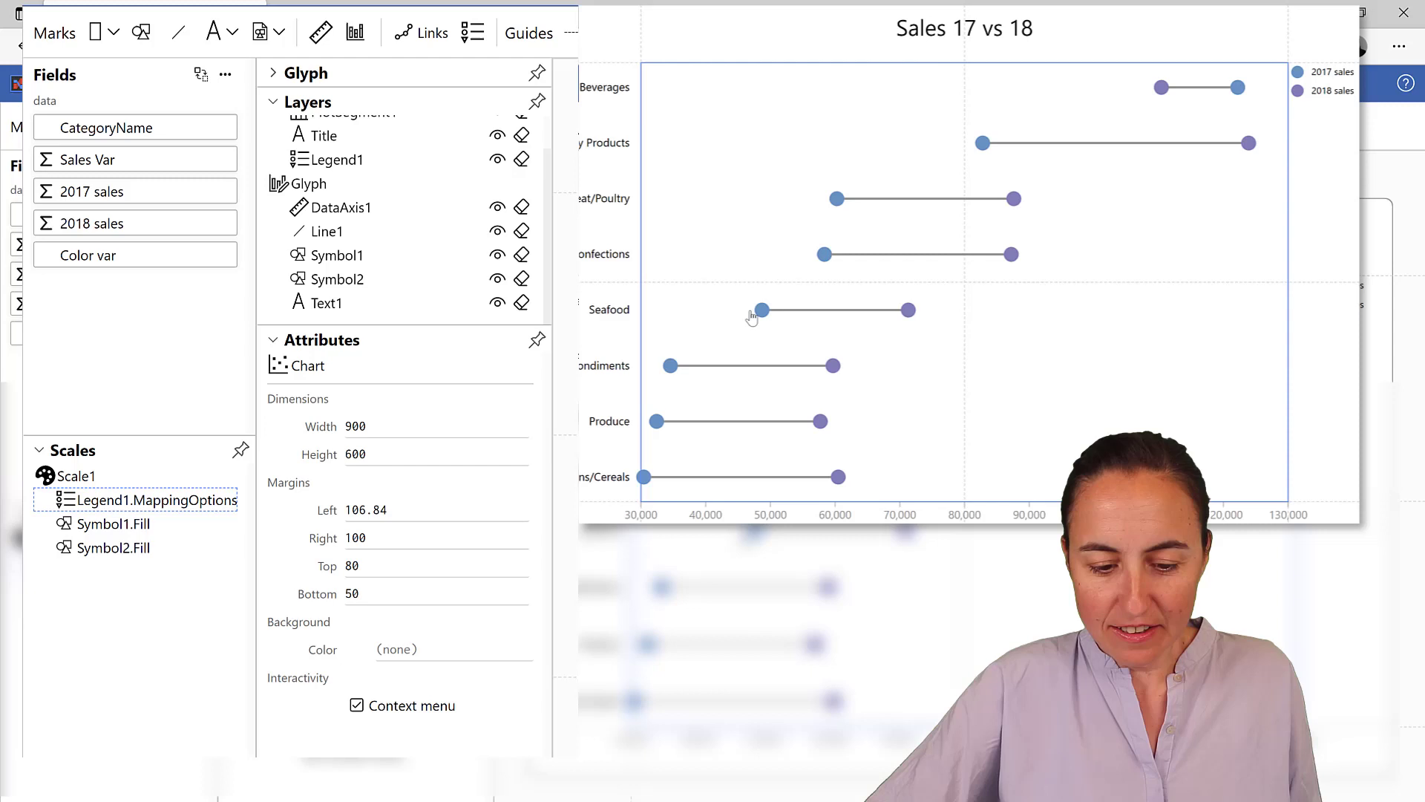
left_click(273, 75)
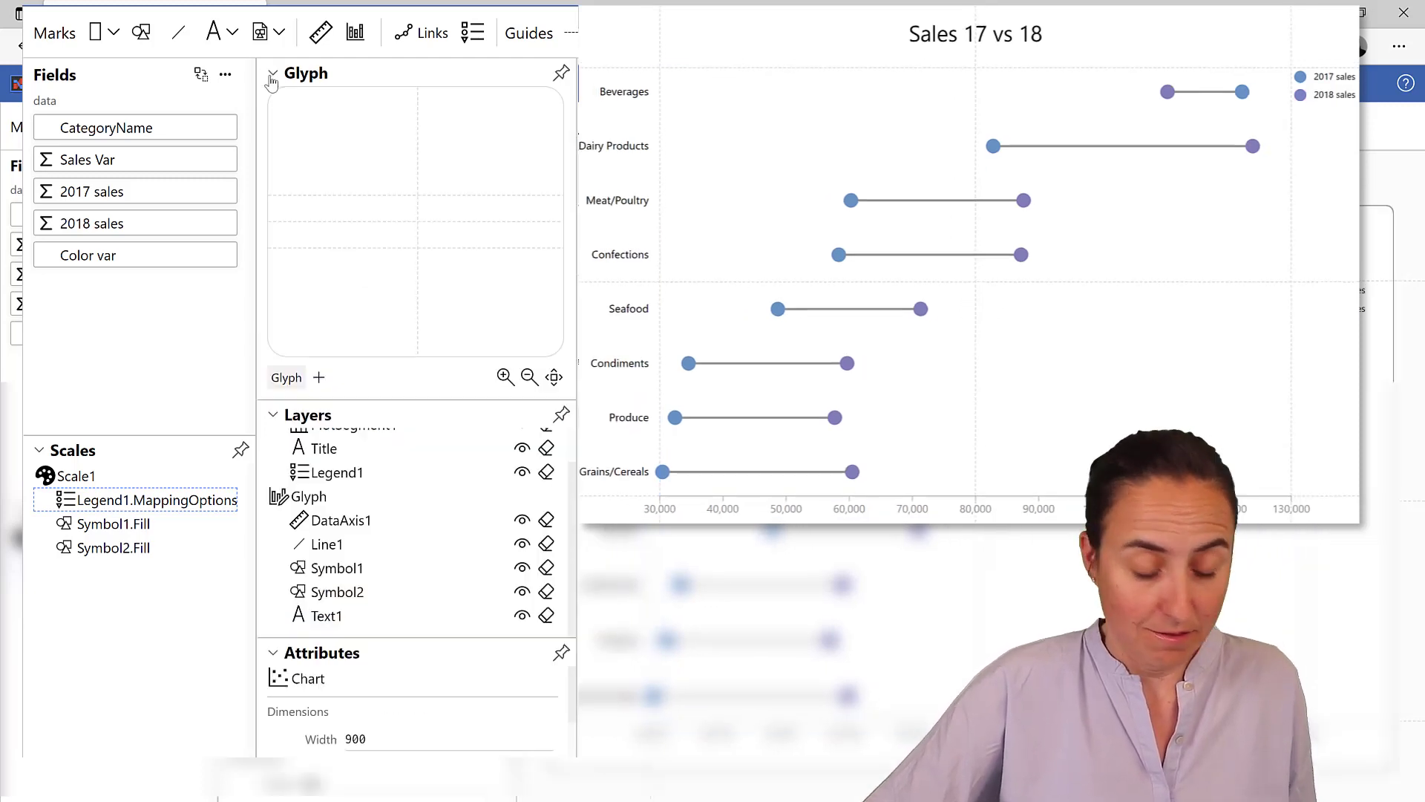
Float the Glyph editor and attach a placeholder Text label above the 2017 dot.
left_click(561, 73)
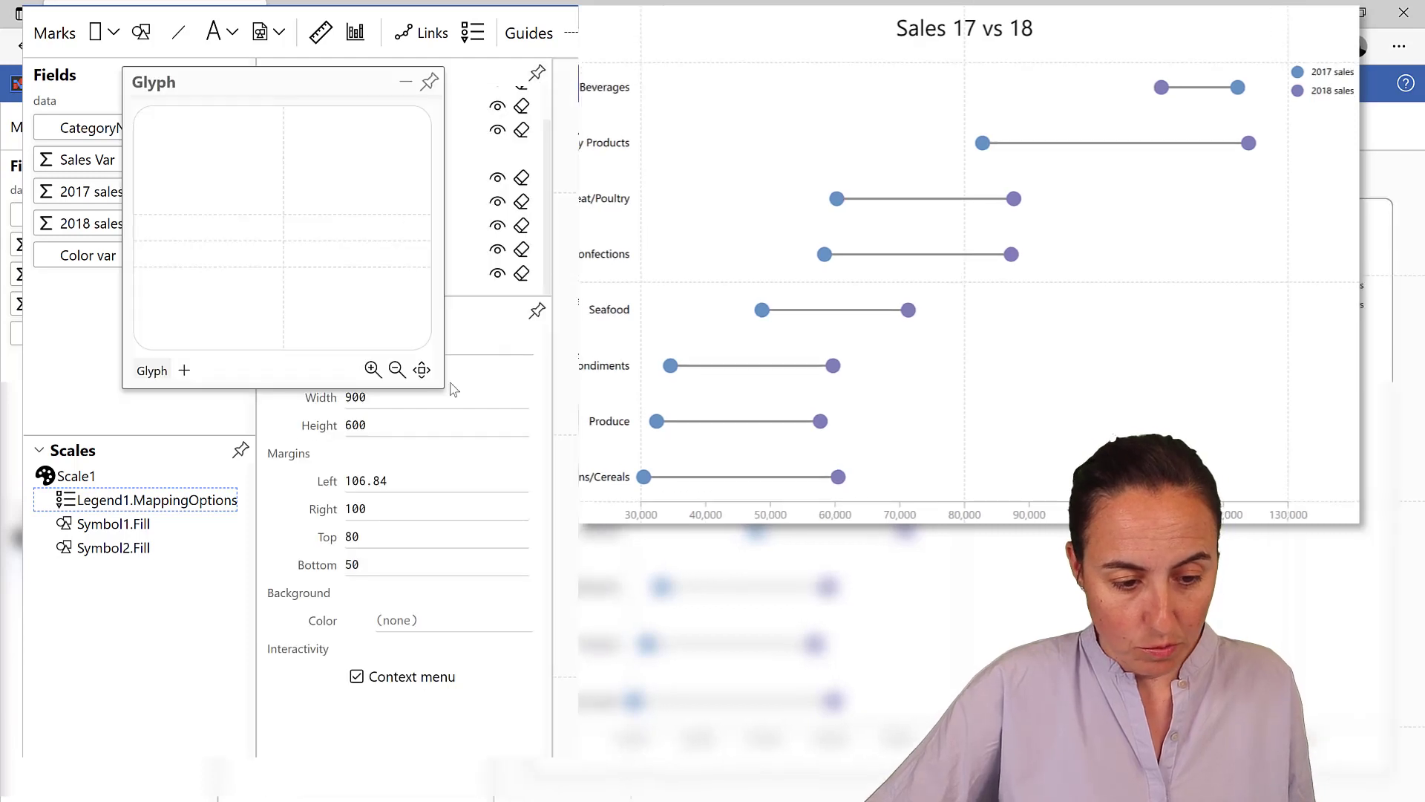
left_click_drag(437, 383, 719, 370)
left_click_drag(481, 81, 717, 83)
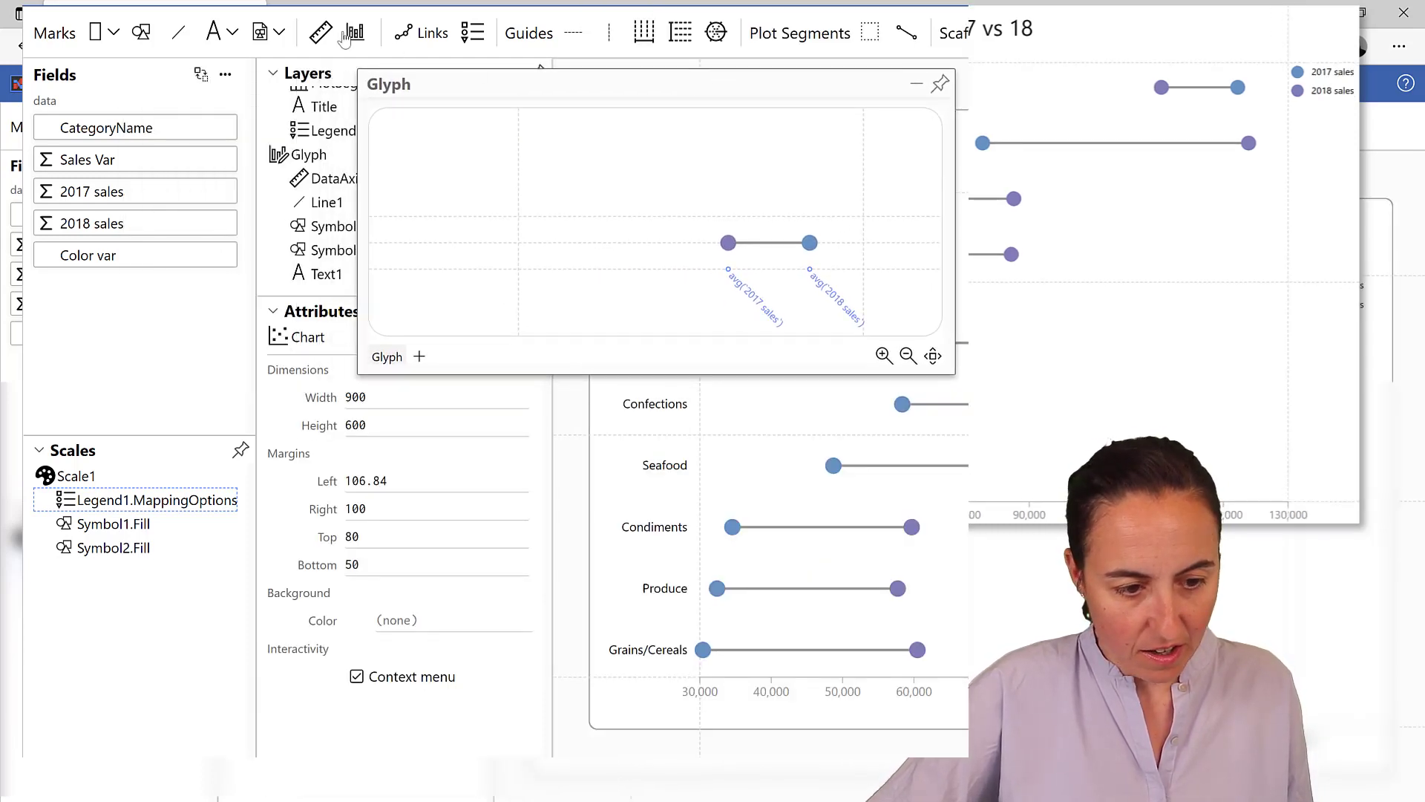
left_click_drag(211, 42, 730, 244)
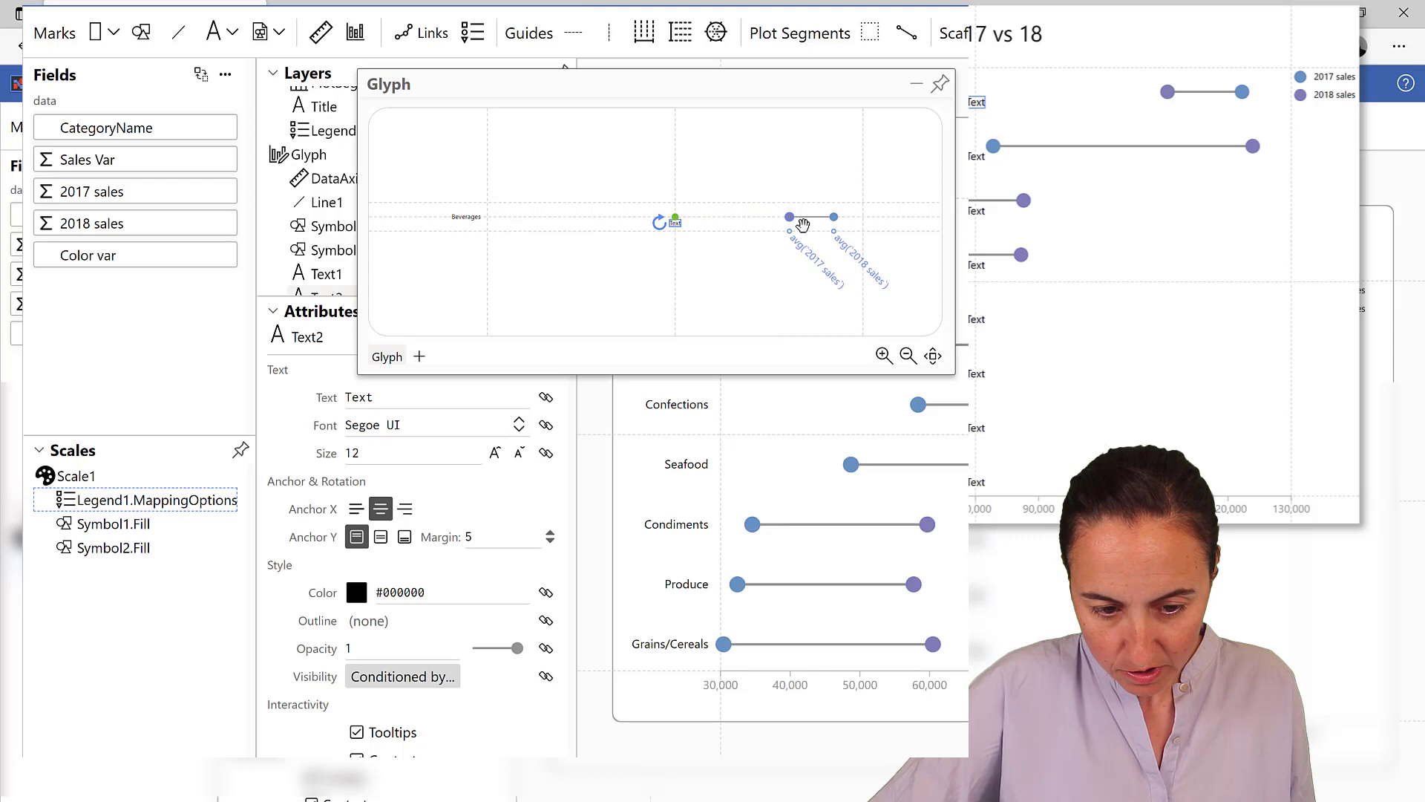
left_click_drag(802, 225, 849, 236)
scroll(811, 243, "up", 5)
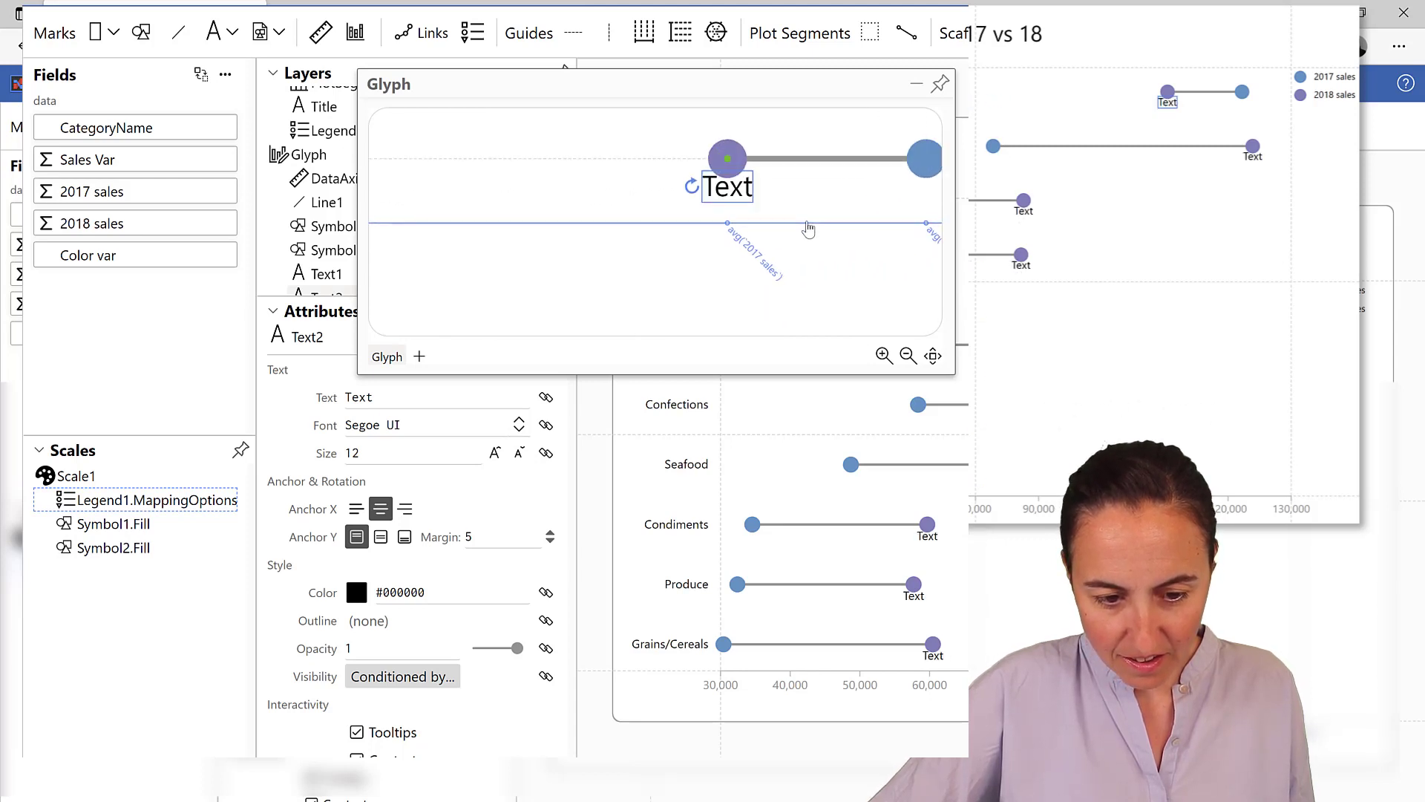
double_click(675, 119)
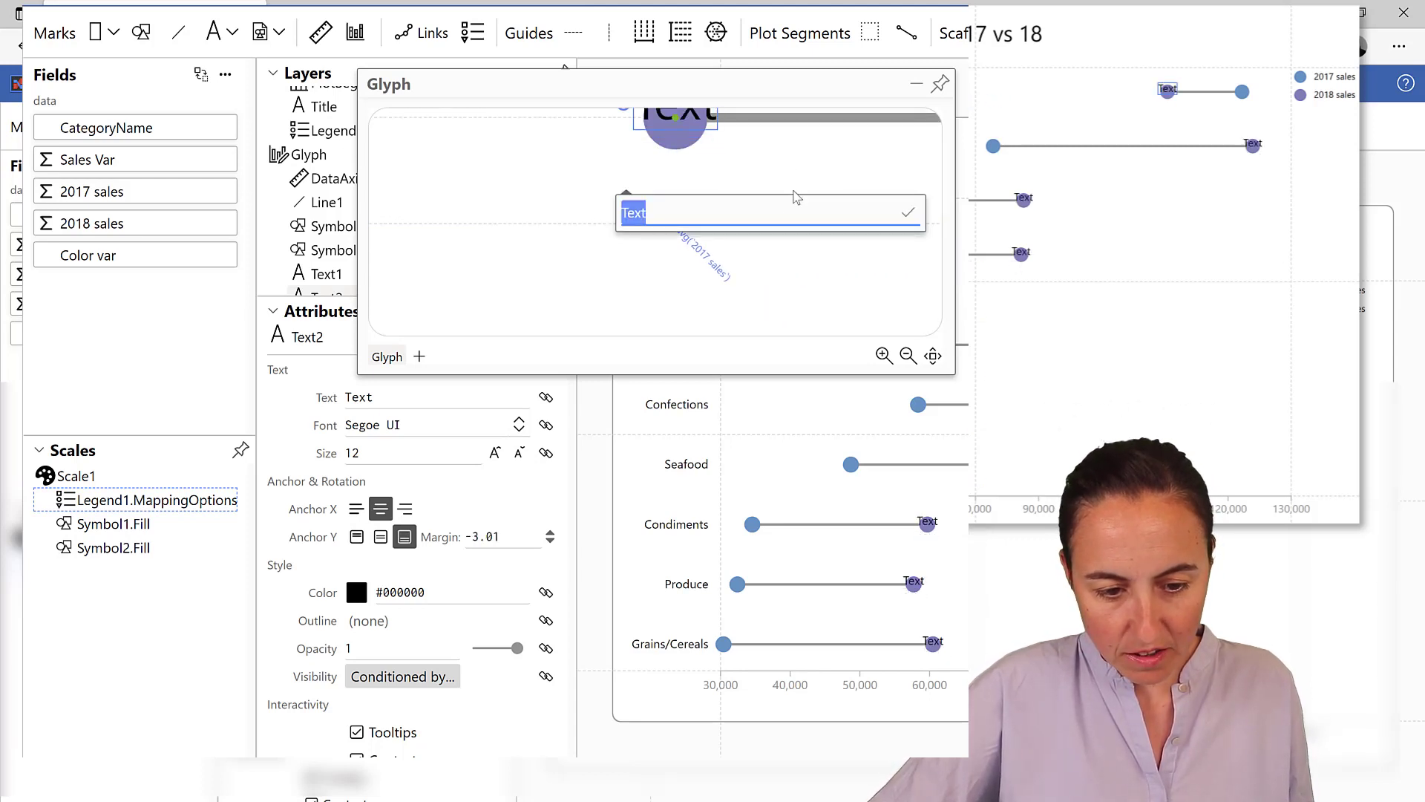
key("Escape")
scroll(793, 192, "down", 5)
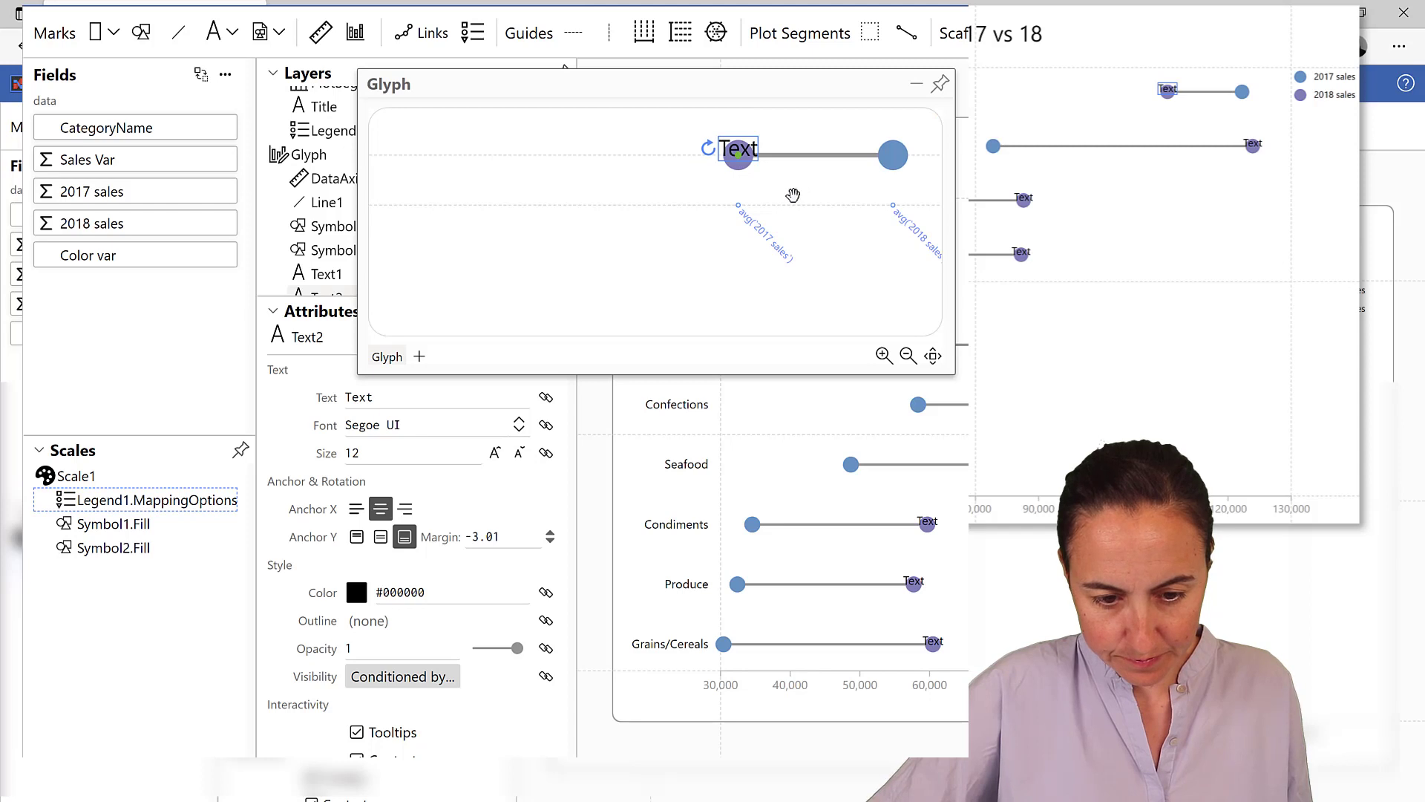
double_click(756, 144)
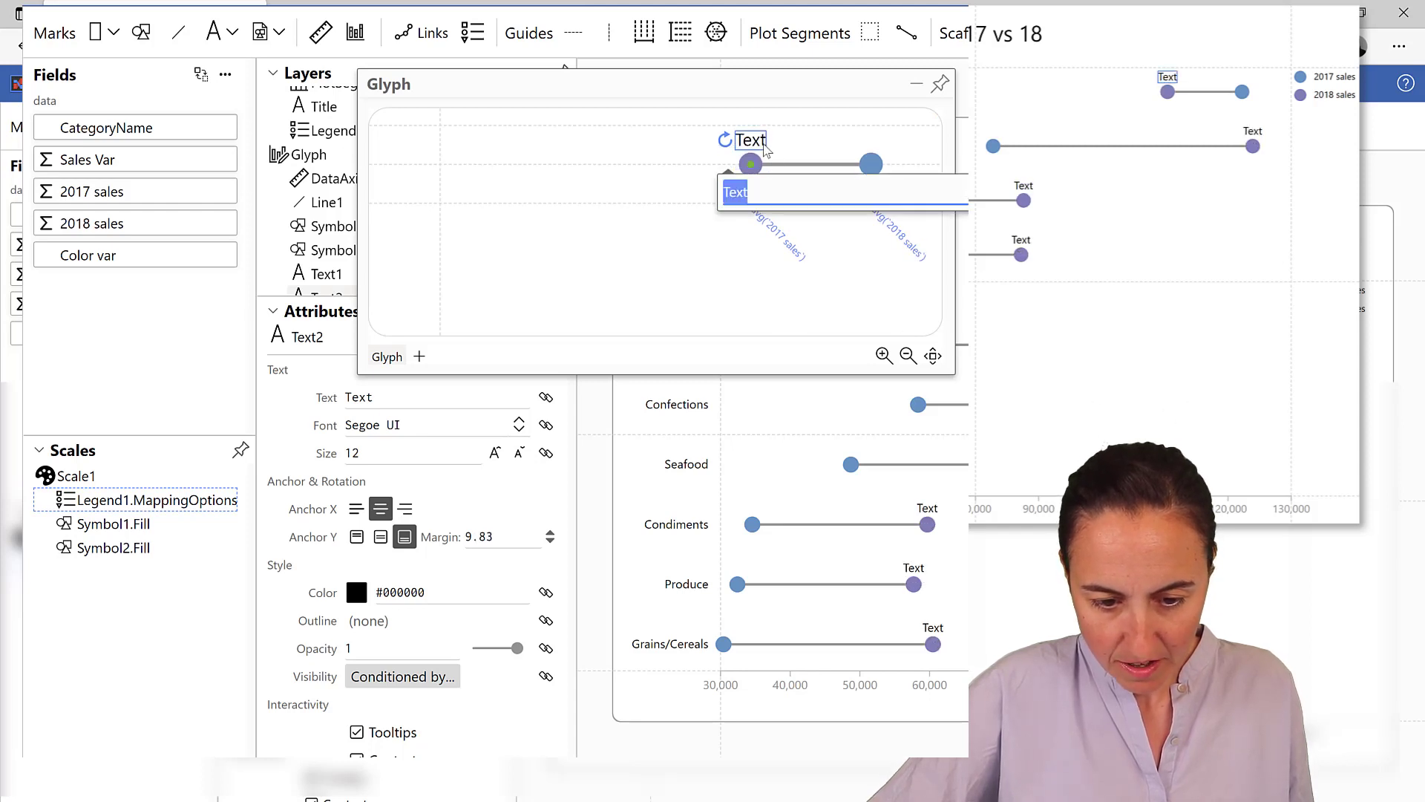
key("Escape")
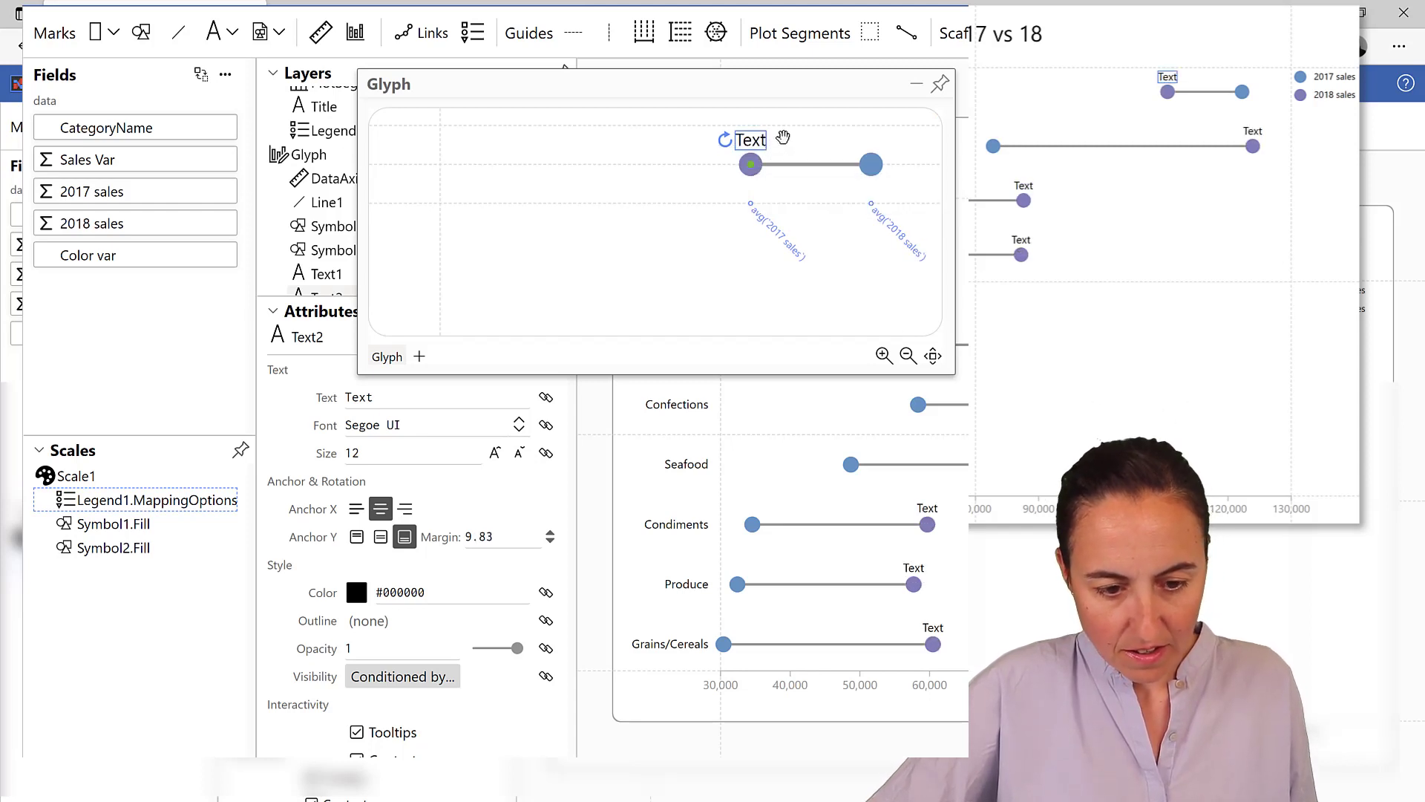
Attach a second placeholder Text label above the 2018 dot.
left_click_drag(214, 31, 873, 168)
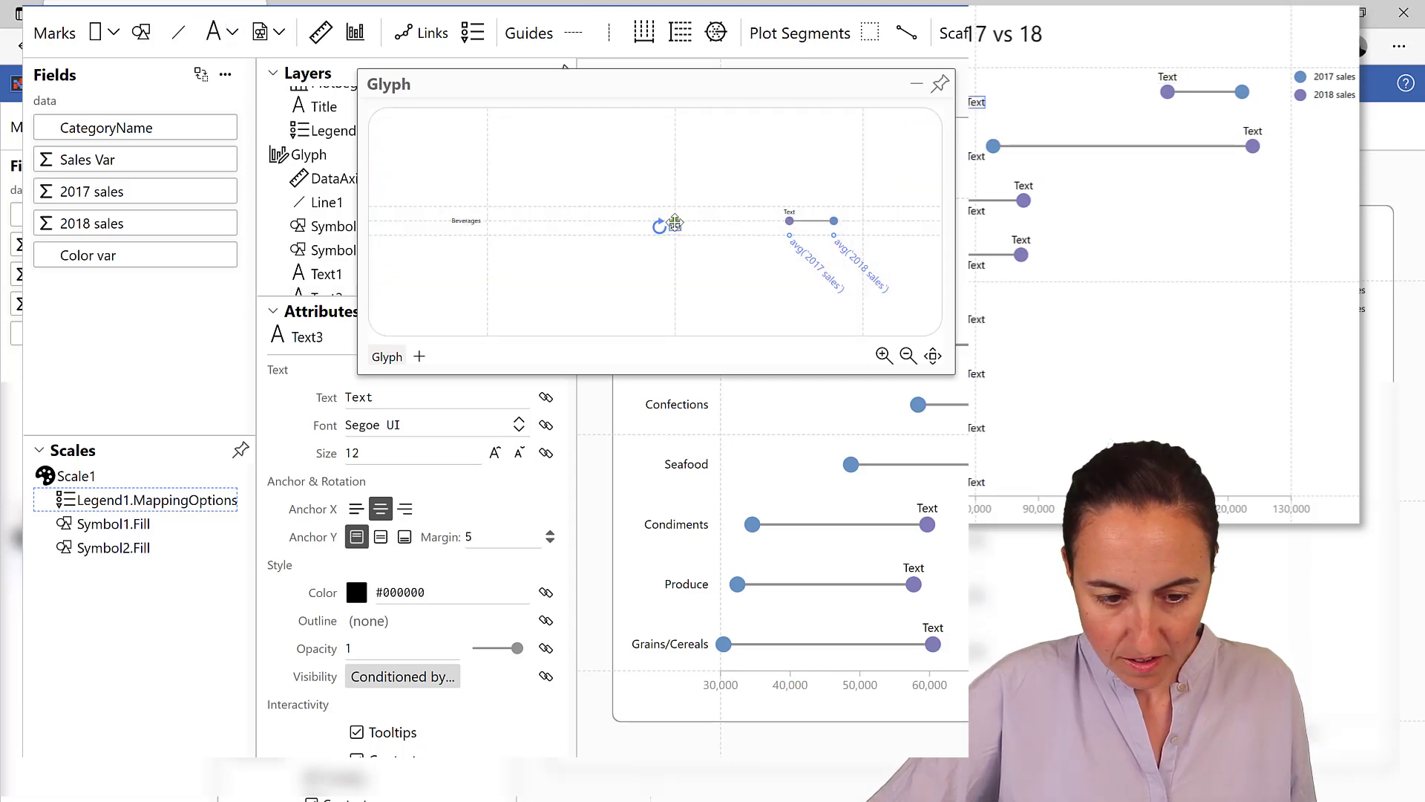
left_click_drag(686, 217, 845, 223)
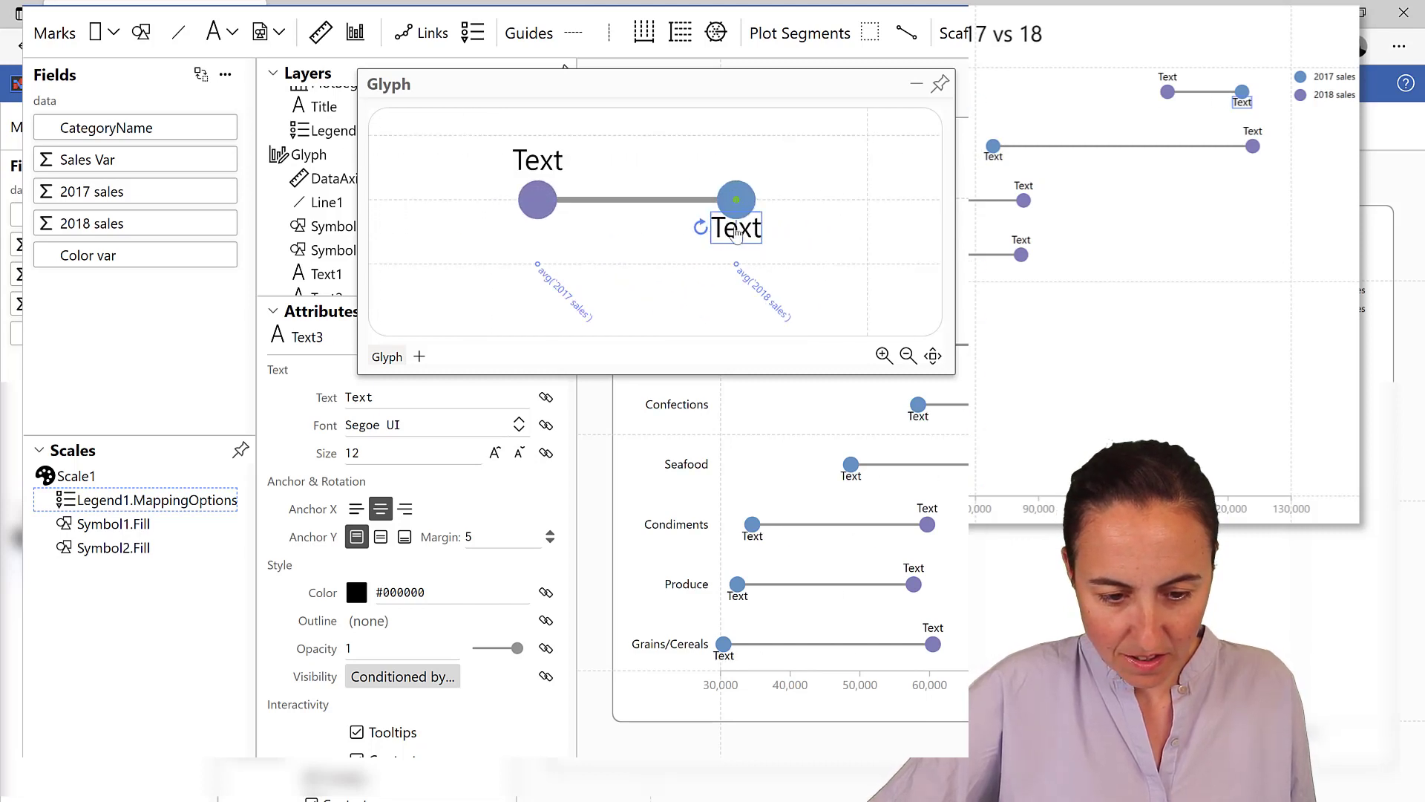
left_click(735, 160)
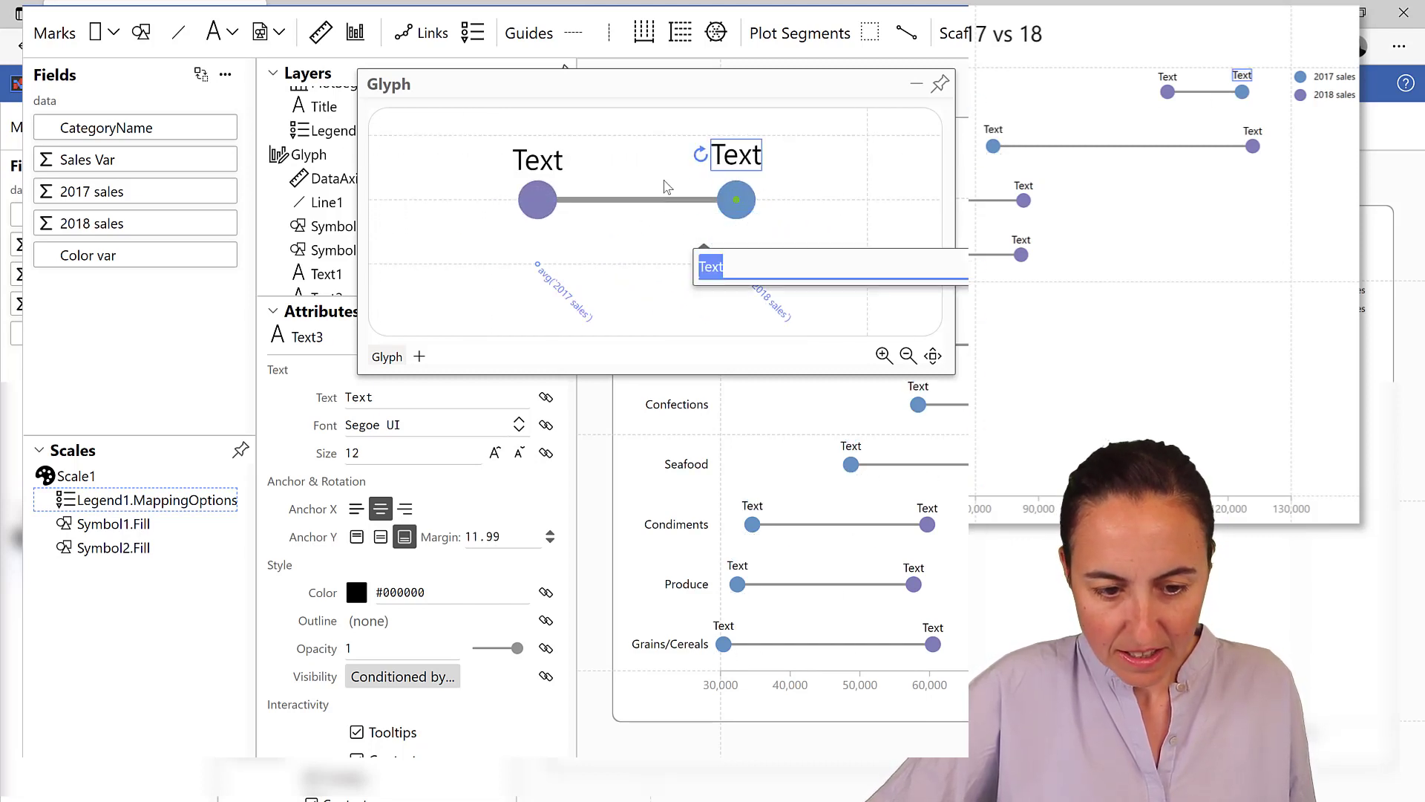
Drop a third Text mark, Text4, onto Line1 and move it above the connecting line.
key("Escape")
left_click(646, 205)
scroll(645, 206, "up", 3)
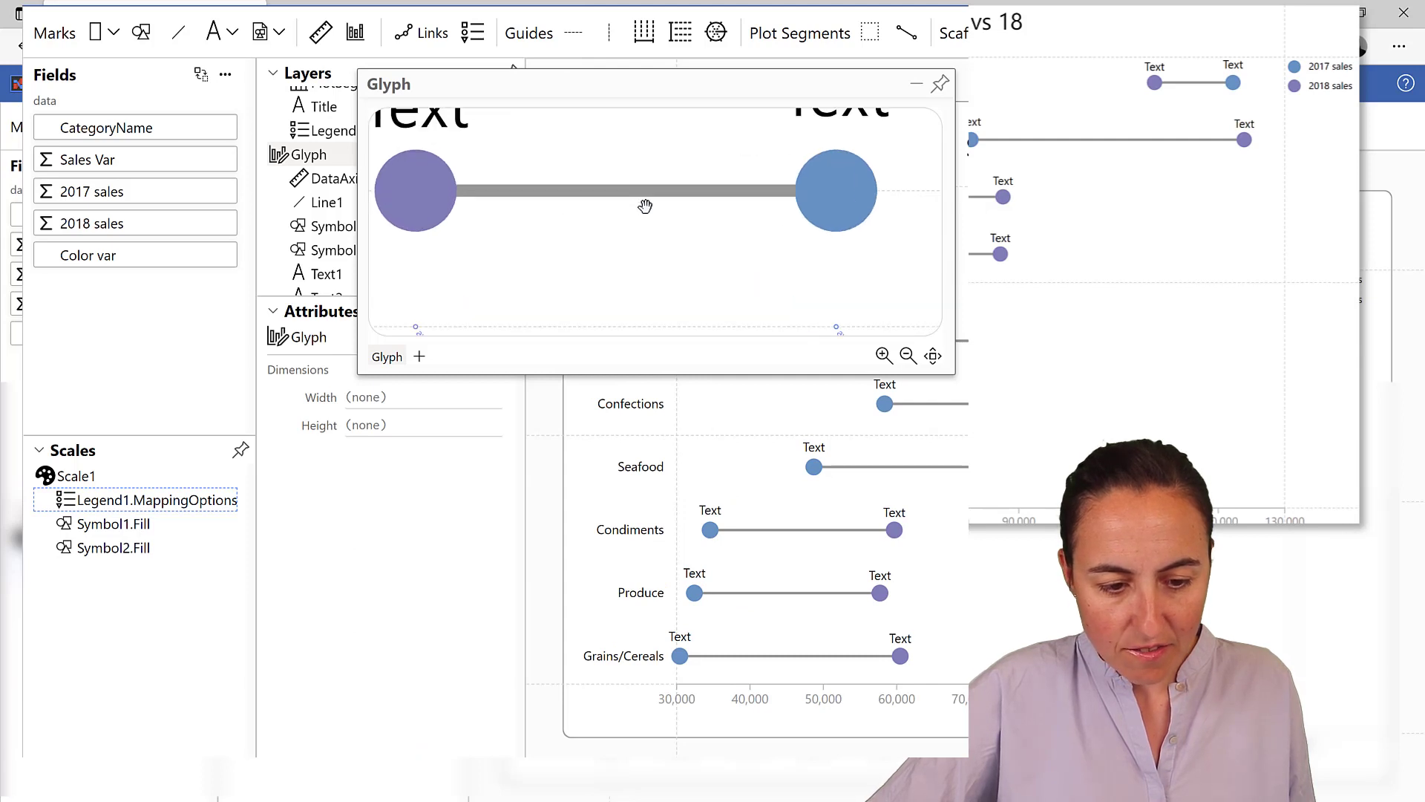
left_click(698, 193)
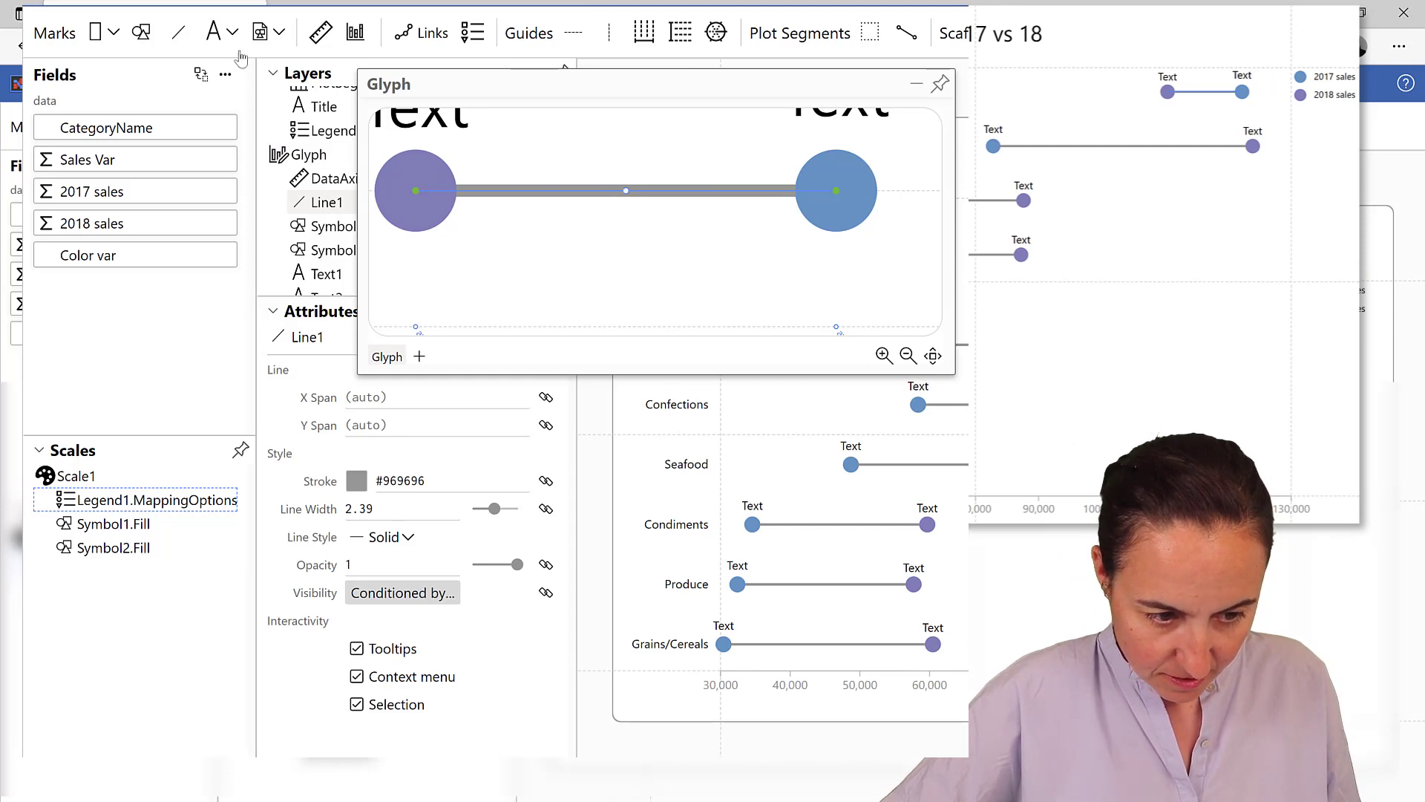
left_click_drag(213, 32, 822, 221)
scroll(824, 222, "up", 5)
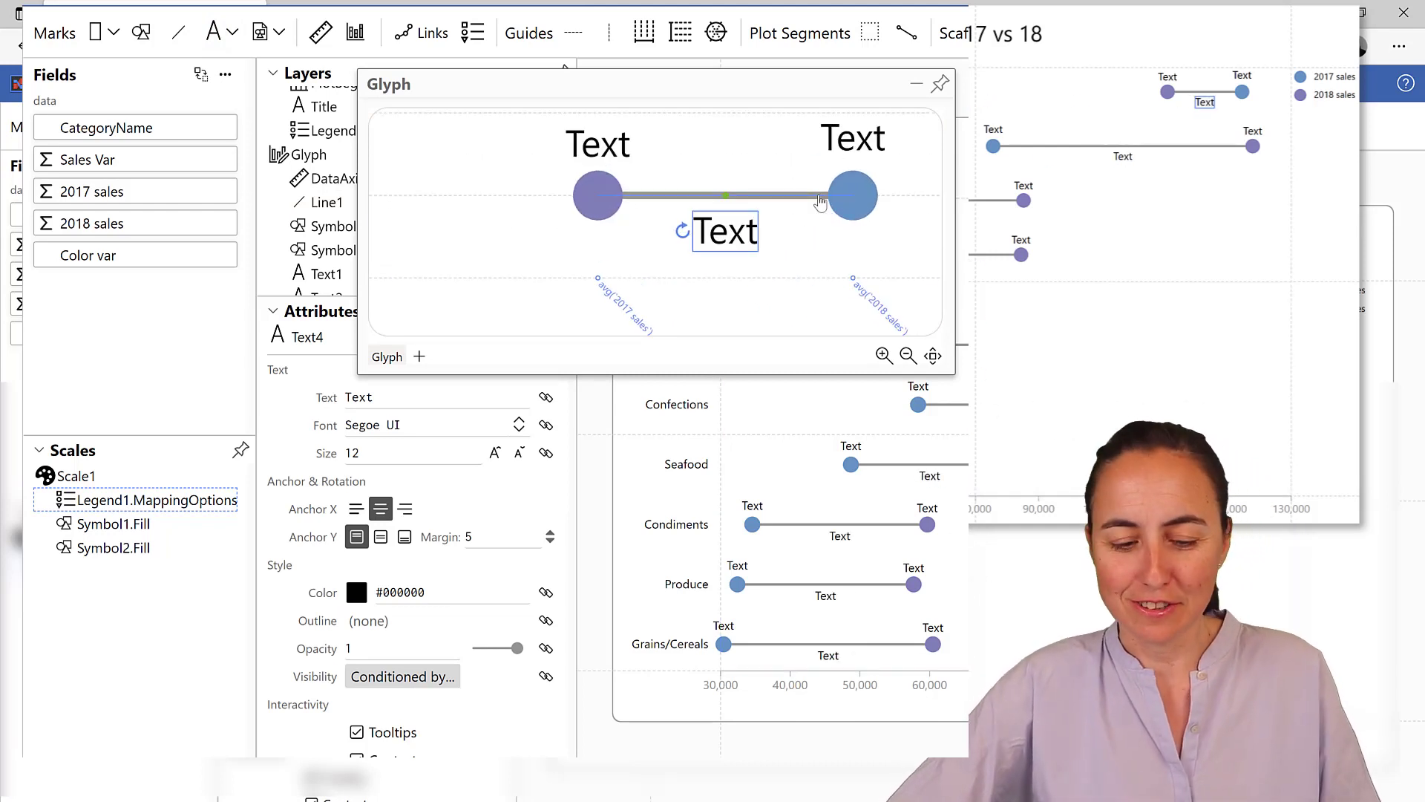
left_click_drag(723, 243, 725, 155)
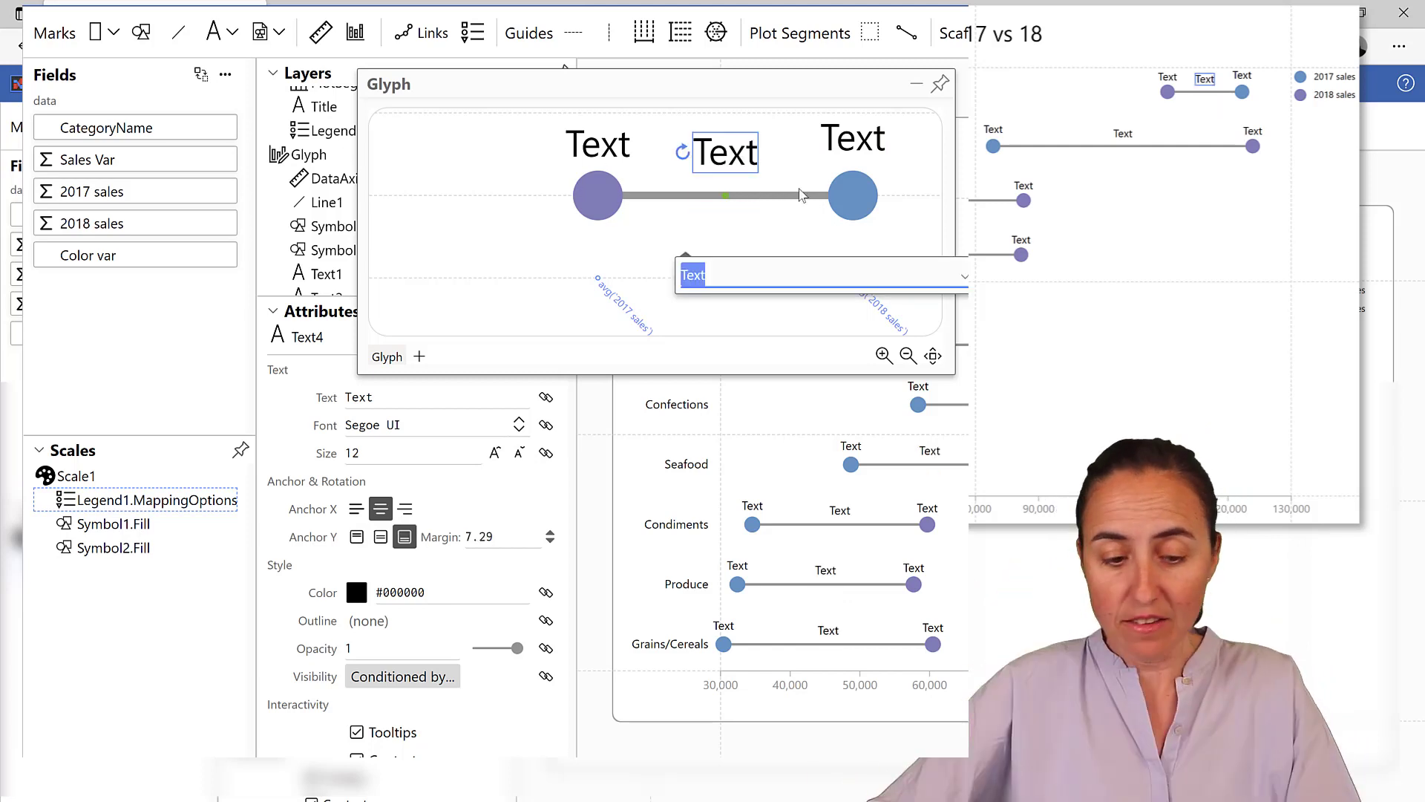
key("Escape")
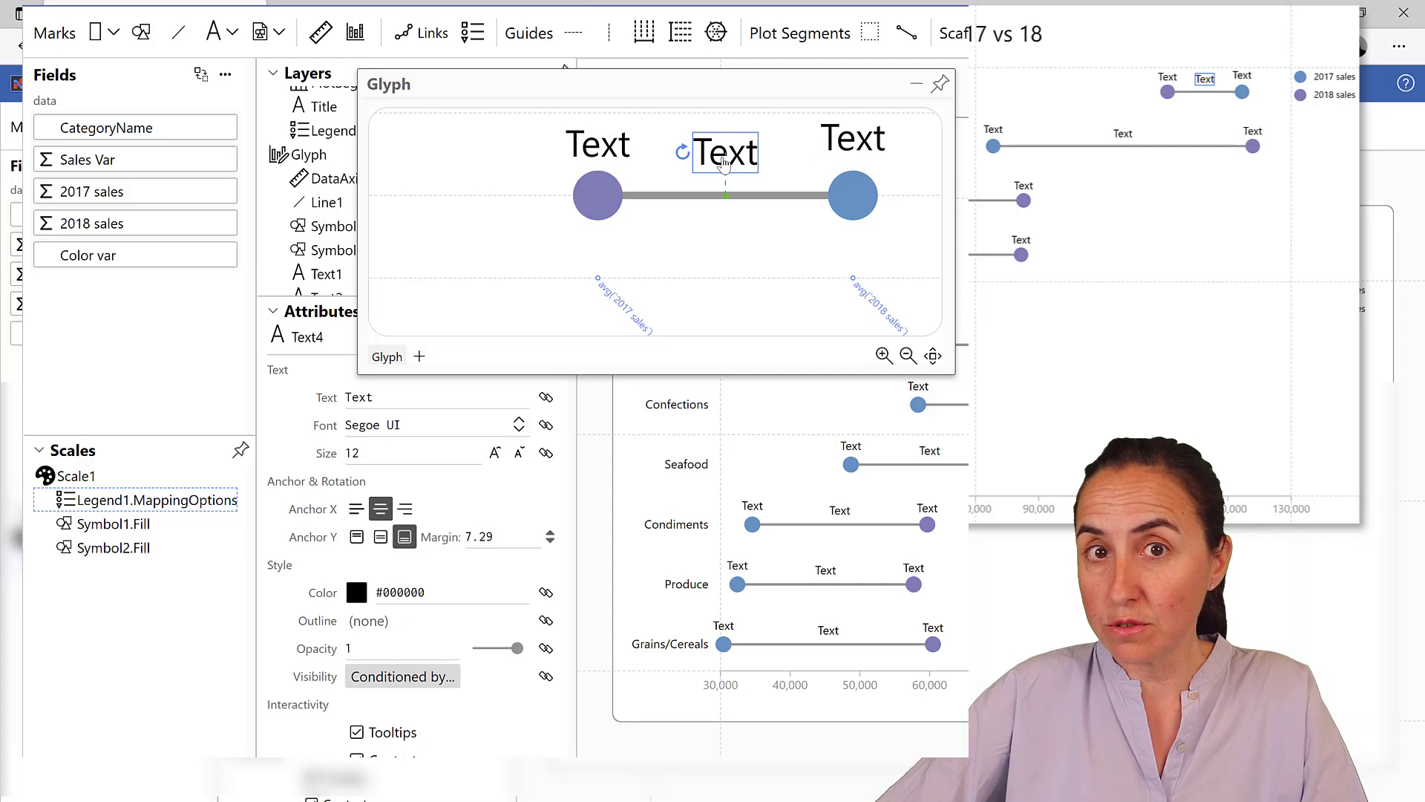
Bind the Sales Var field to the Text4 middle label.
left_click(939, 85)
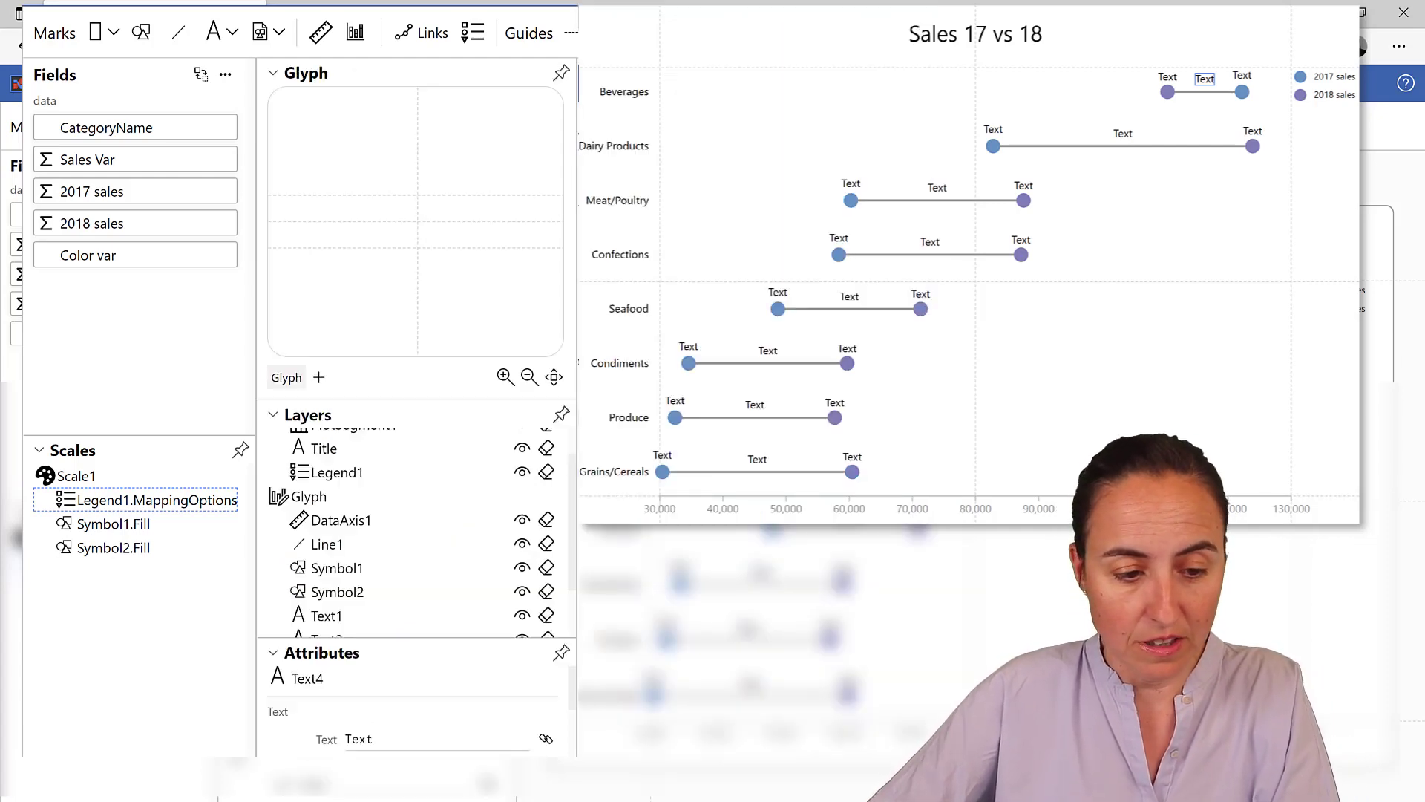
left_click(273, 73)
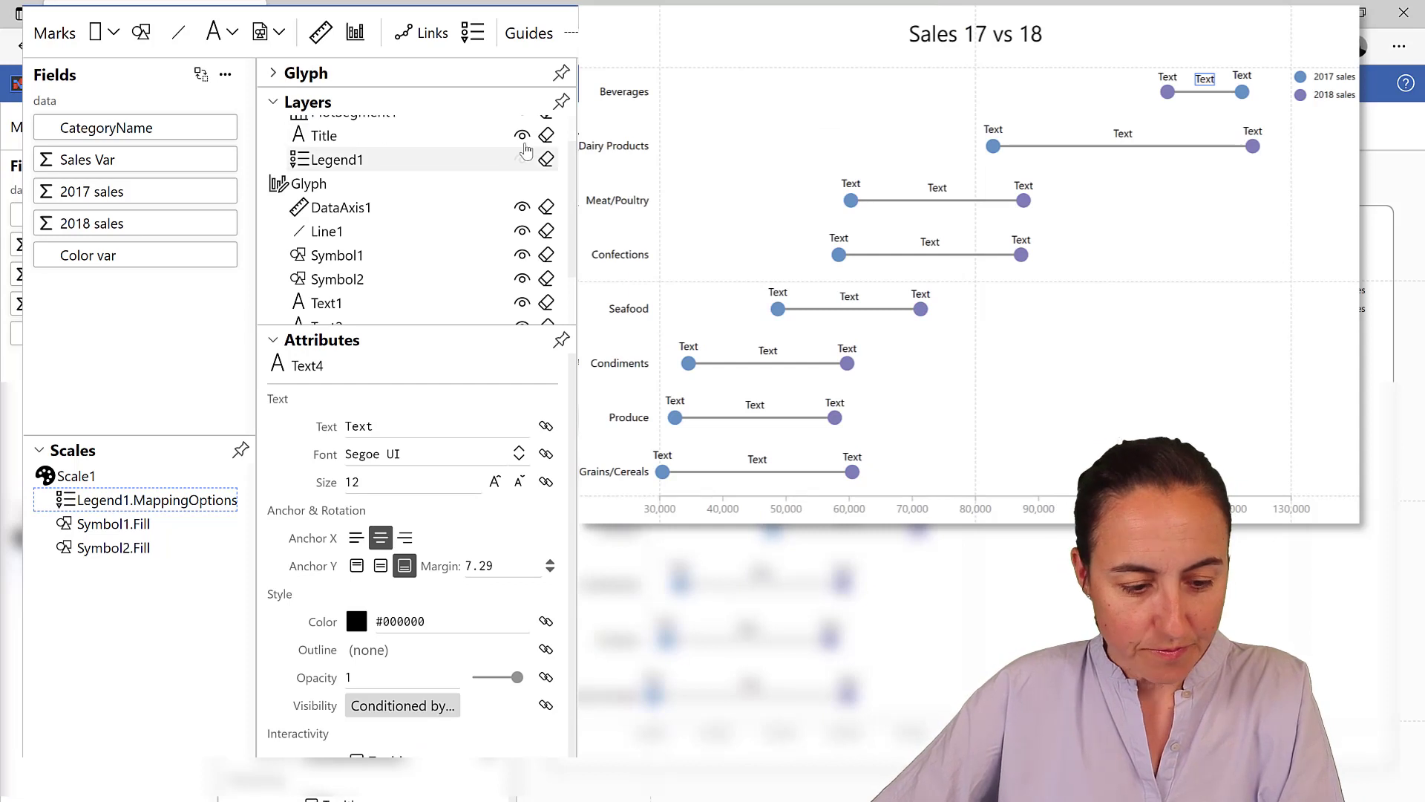
scroll(478, 245, "down", 2)
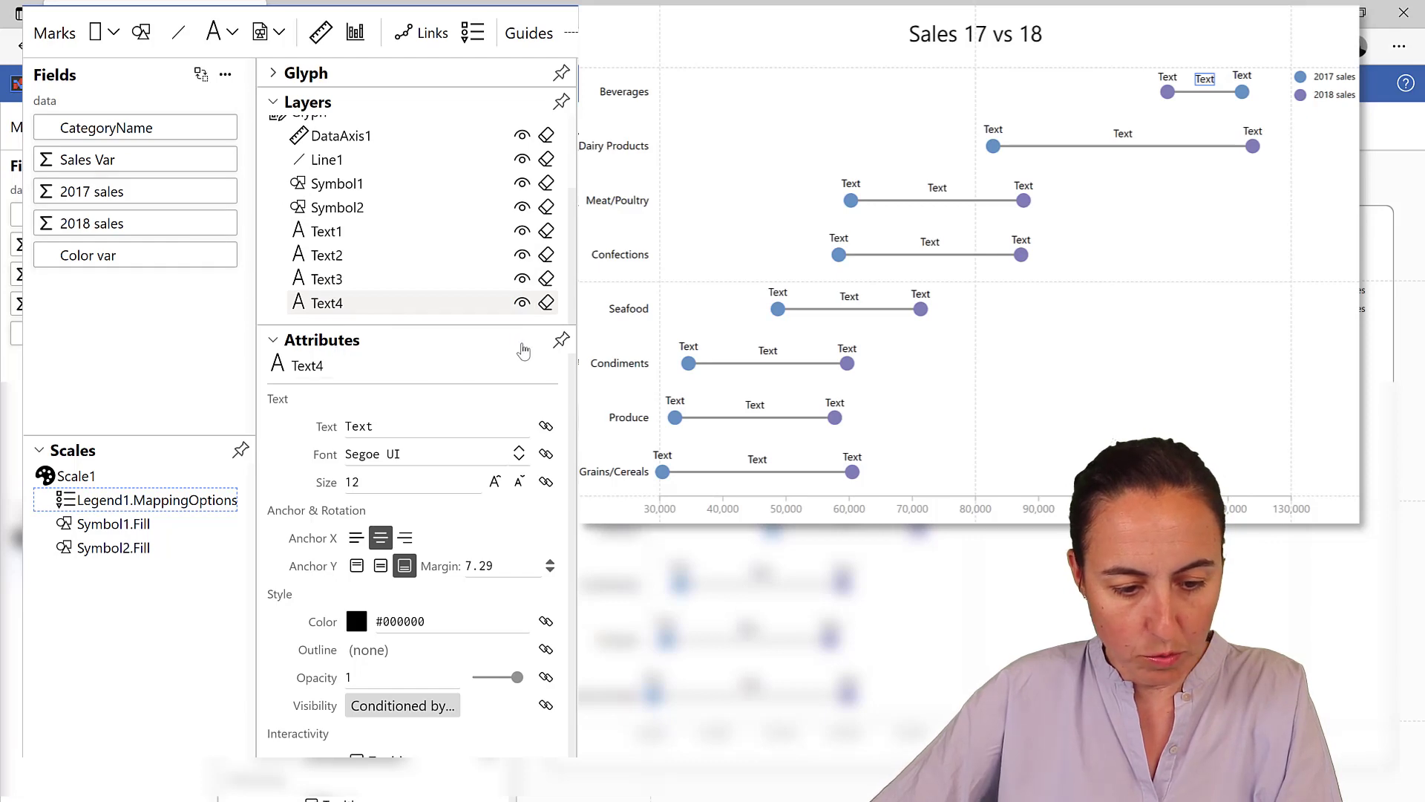
left_click(555, 346)
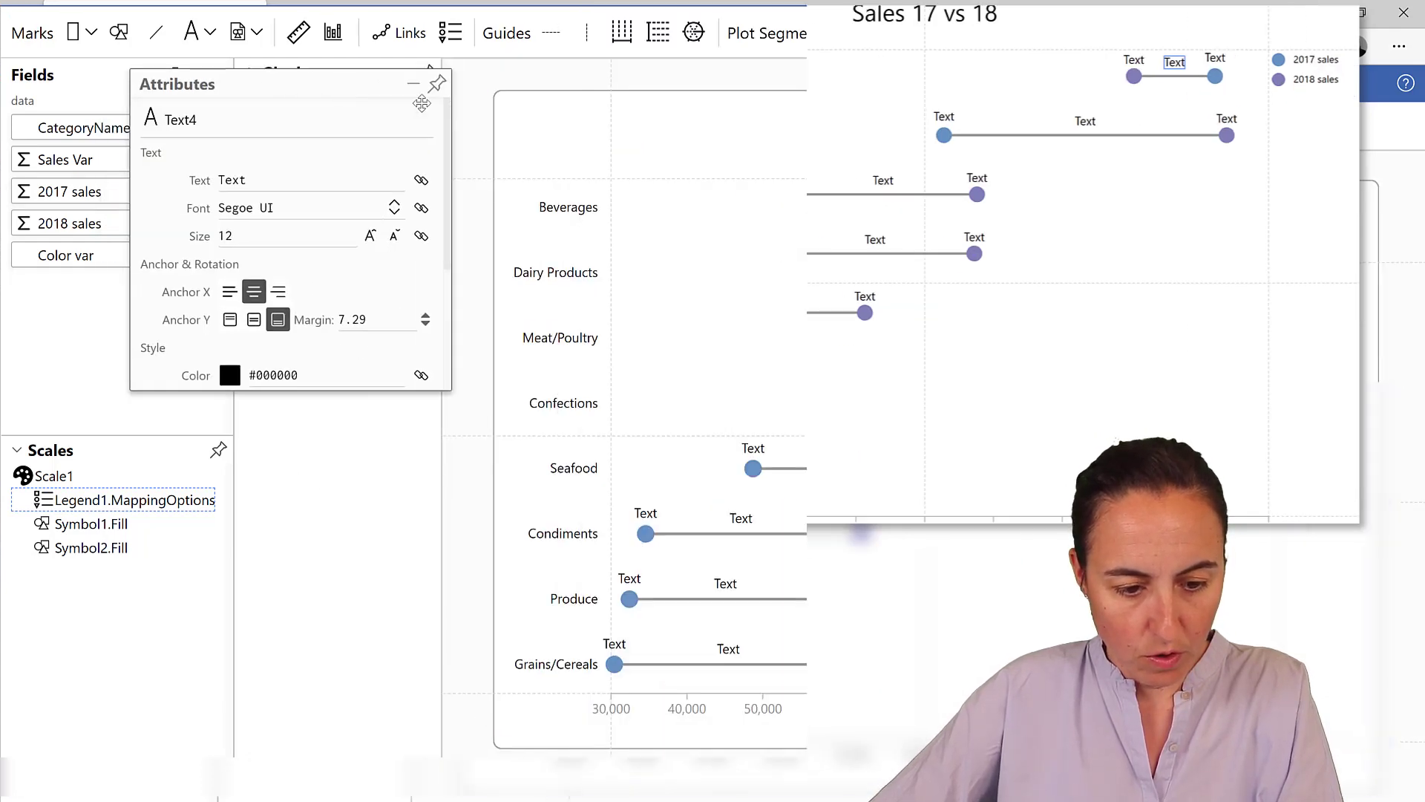
left_click_drag(296, 82, 613, 65)
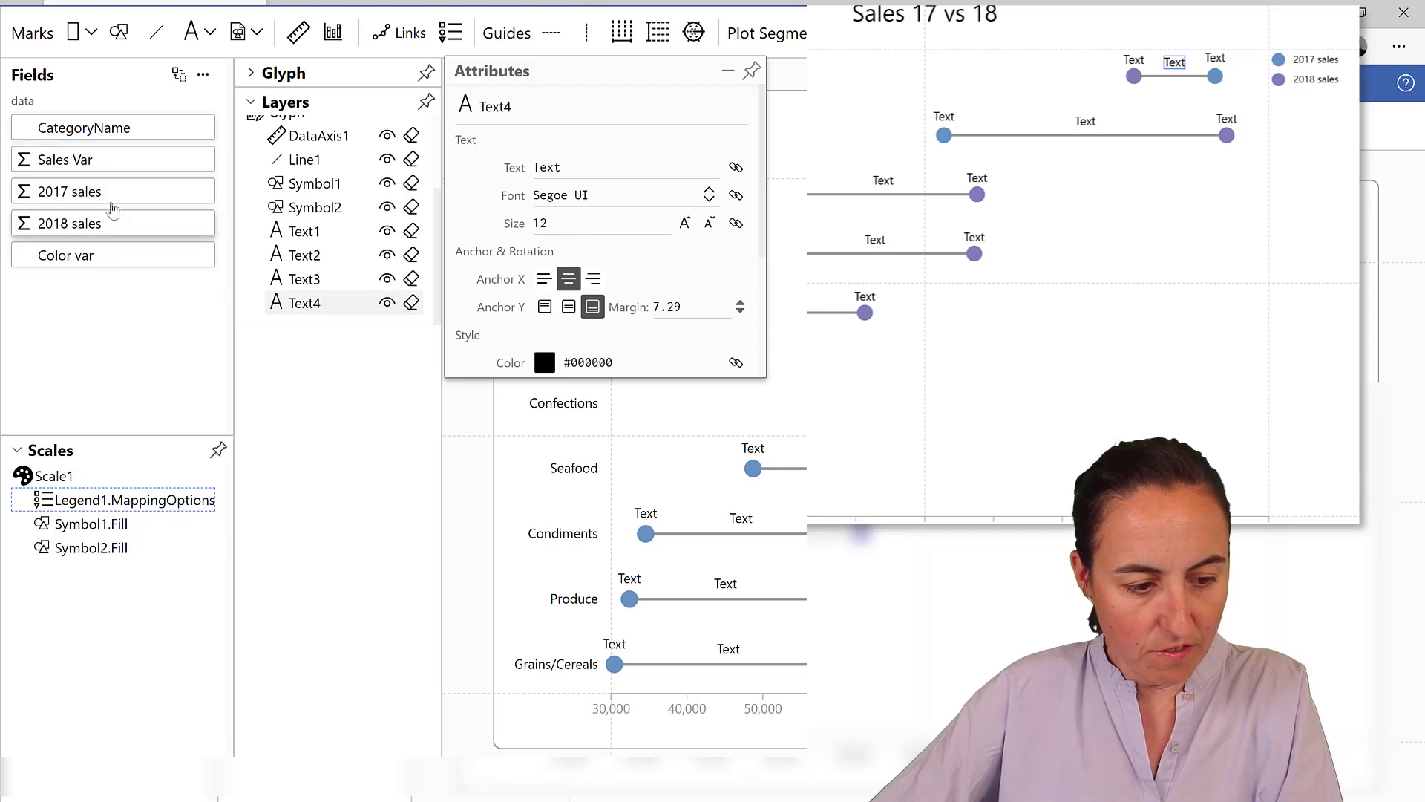
left_click_drag(82, 160, 669, 165)
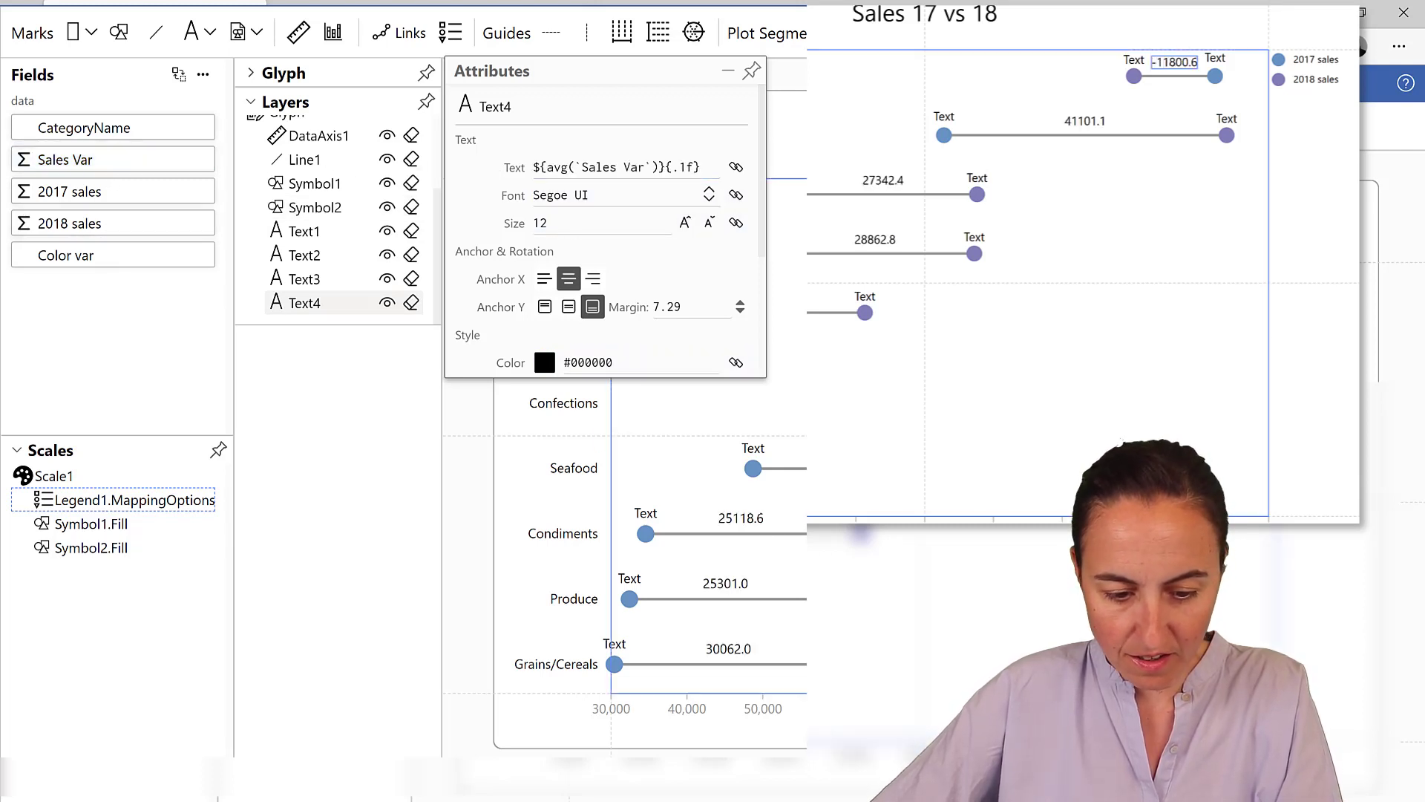
Format the Text4 expression as $, Sales Var divided by 1000, zero decimals, with a k suffix.
triple_click(535, 165)
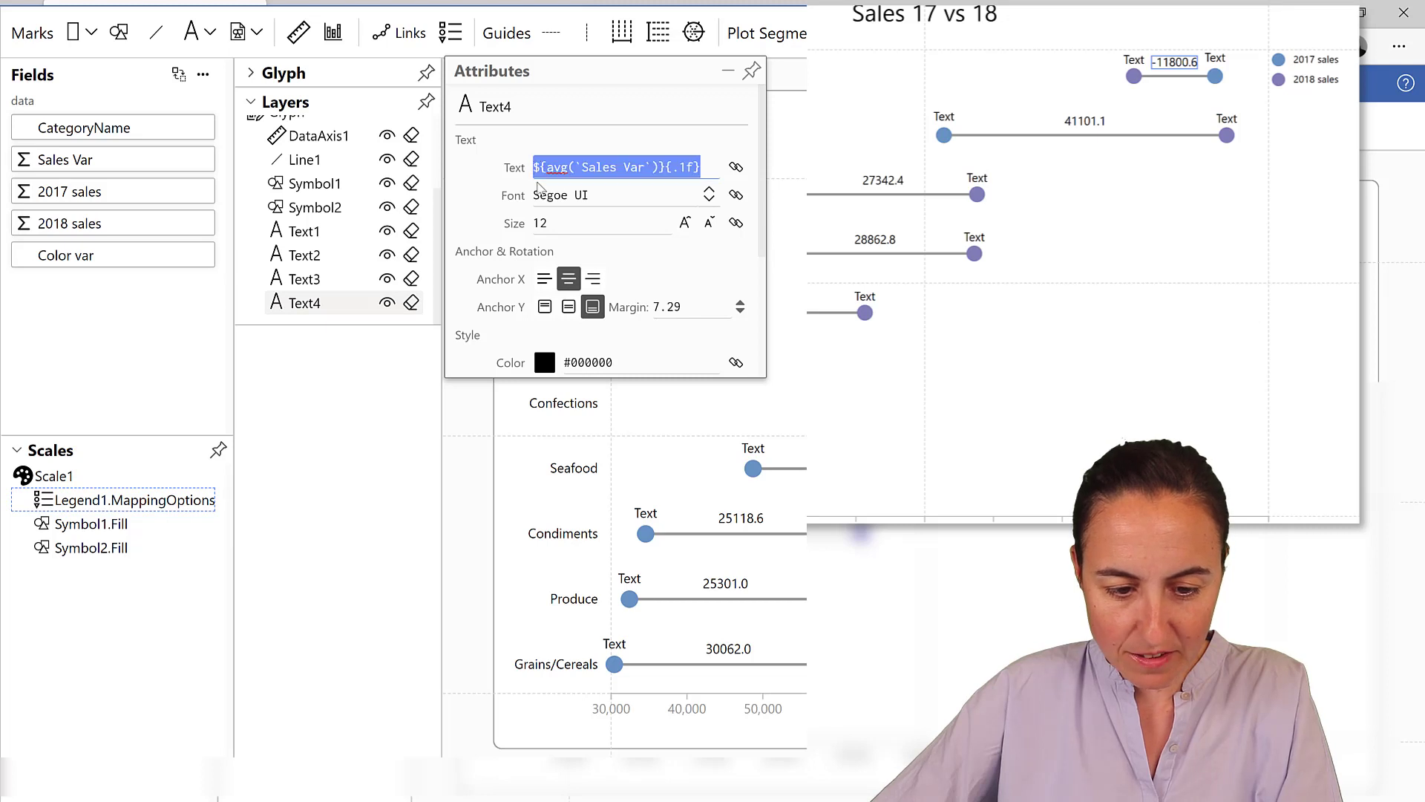
left_click(535, 165)
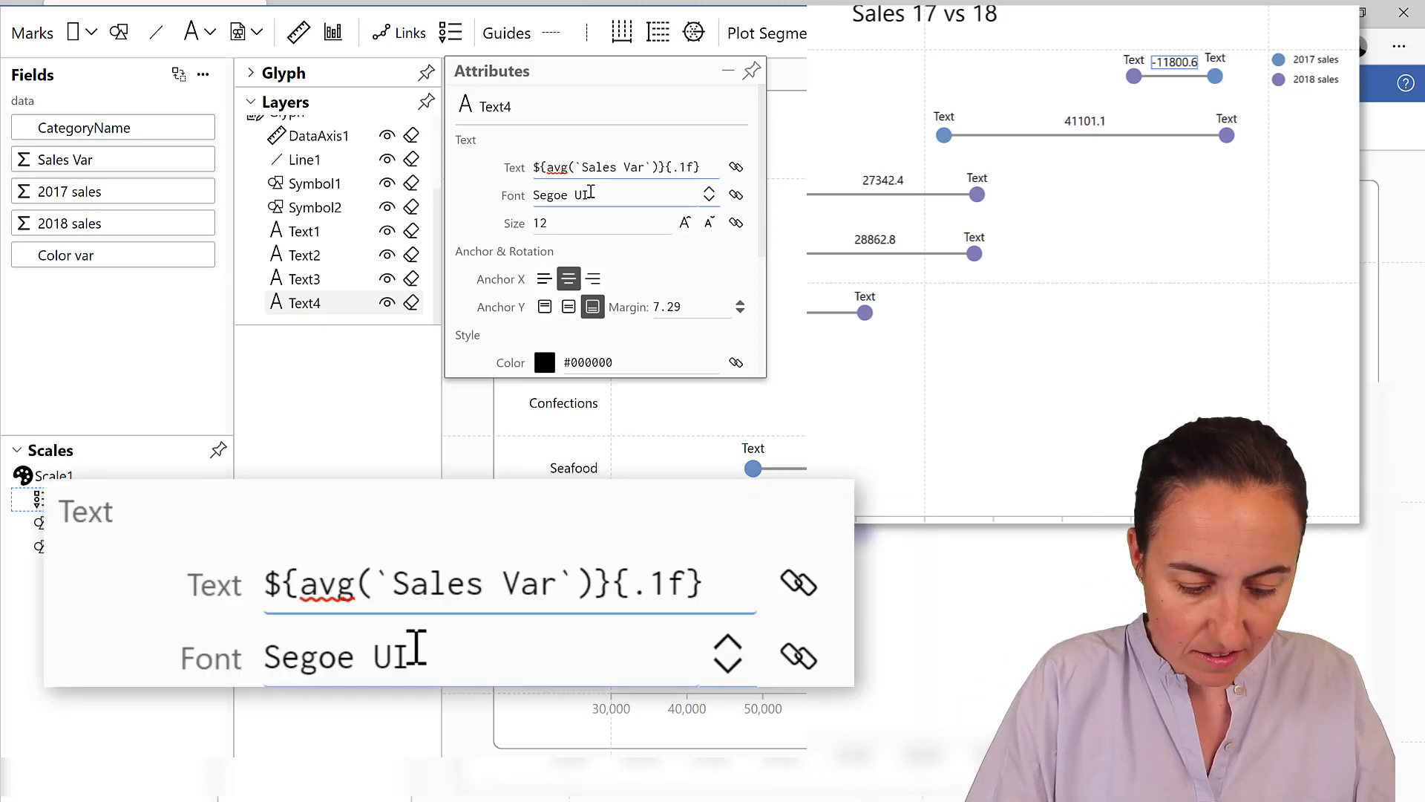
type("$")
key("Right")
key("Right")
key("Right")
key("Right")
key("Right")
key("Right")
key("Right")
key("Right")
key("Right")
key("Right")
key("Right")
key("Right")
key("Right")
key("Right")
key("Right")
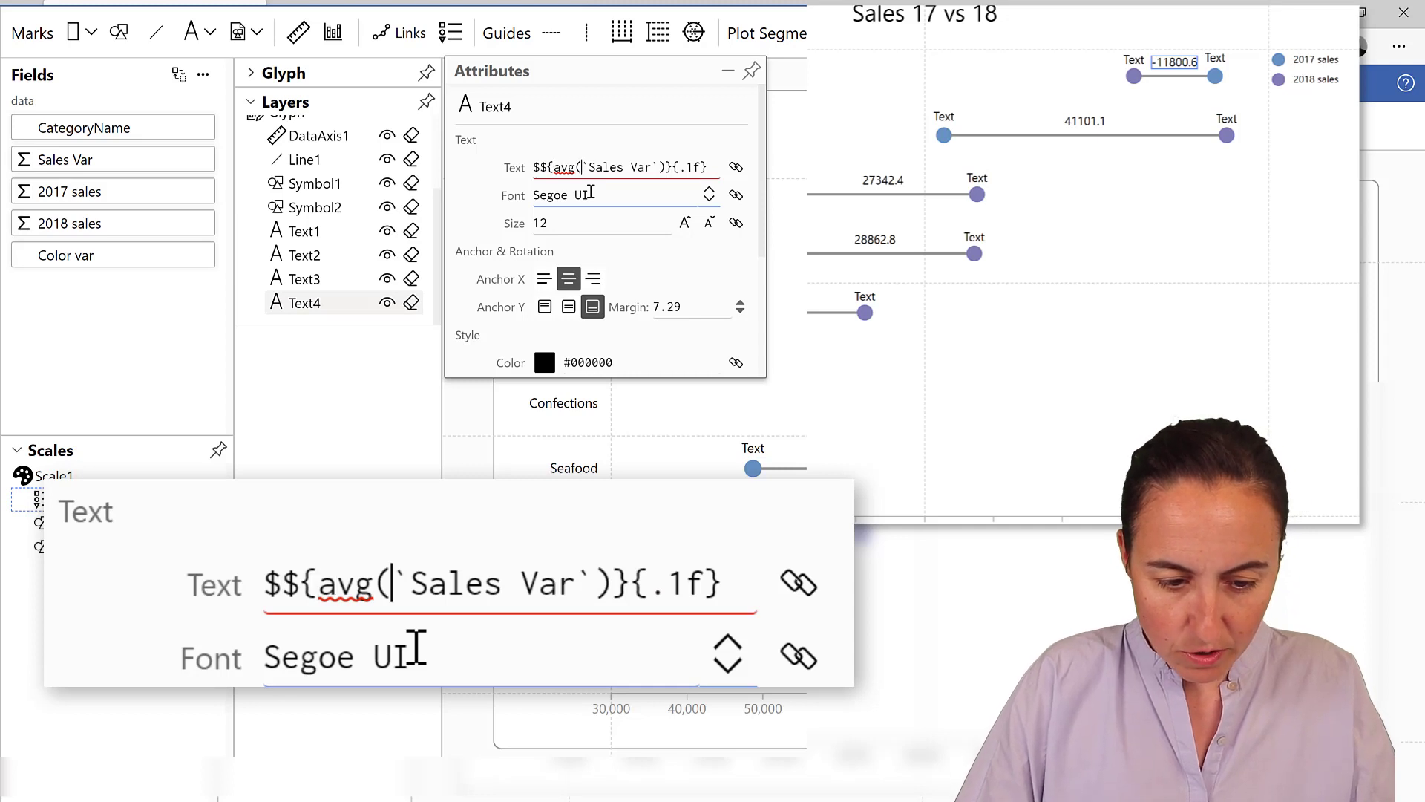
key("Right")
key("Right")
key("Right")
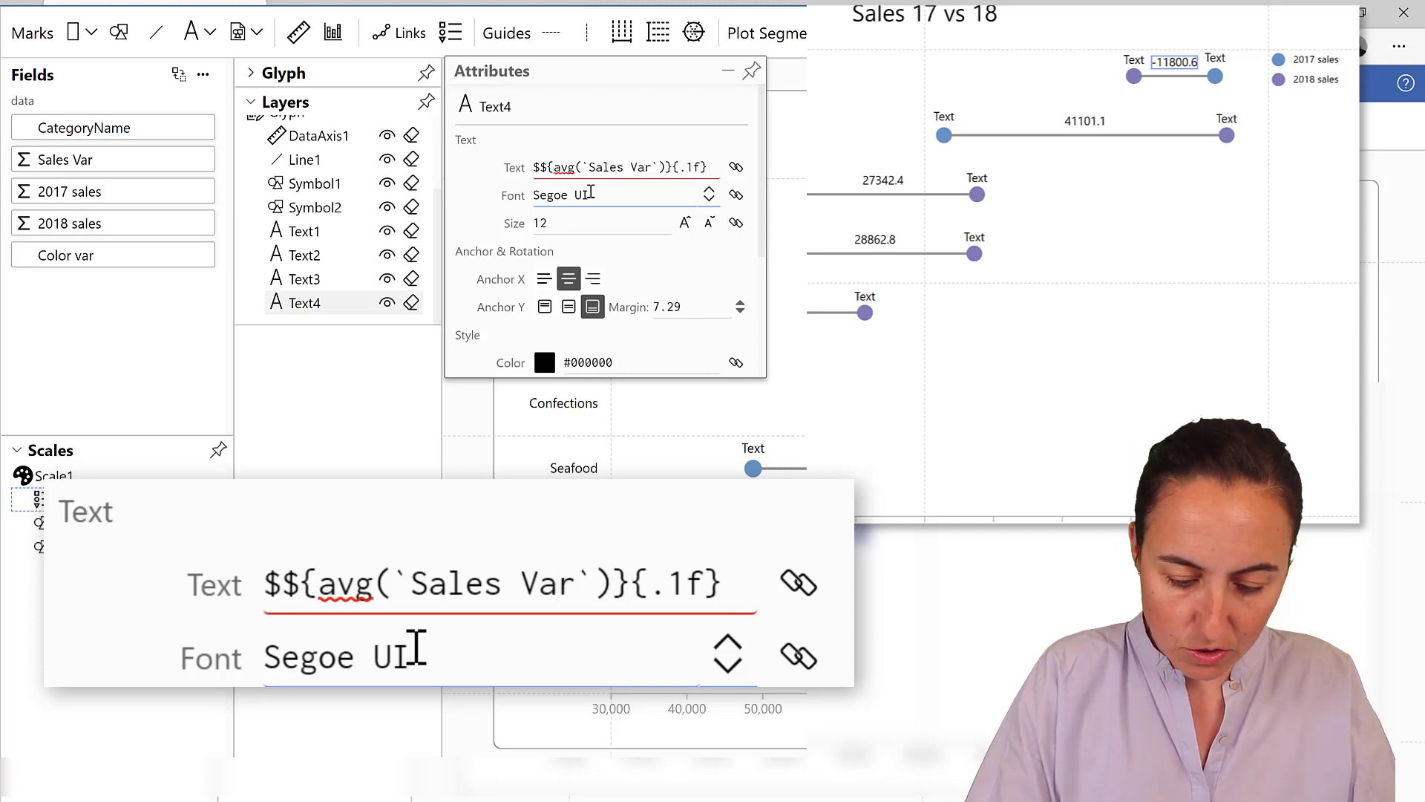
type("/1000")
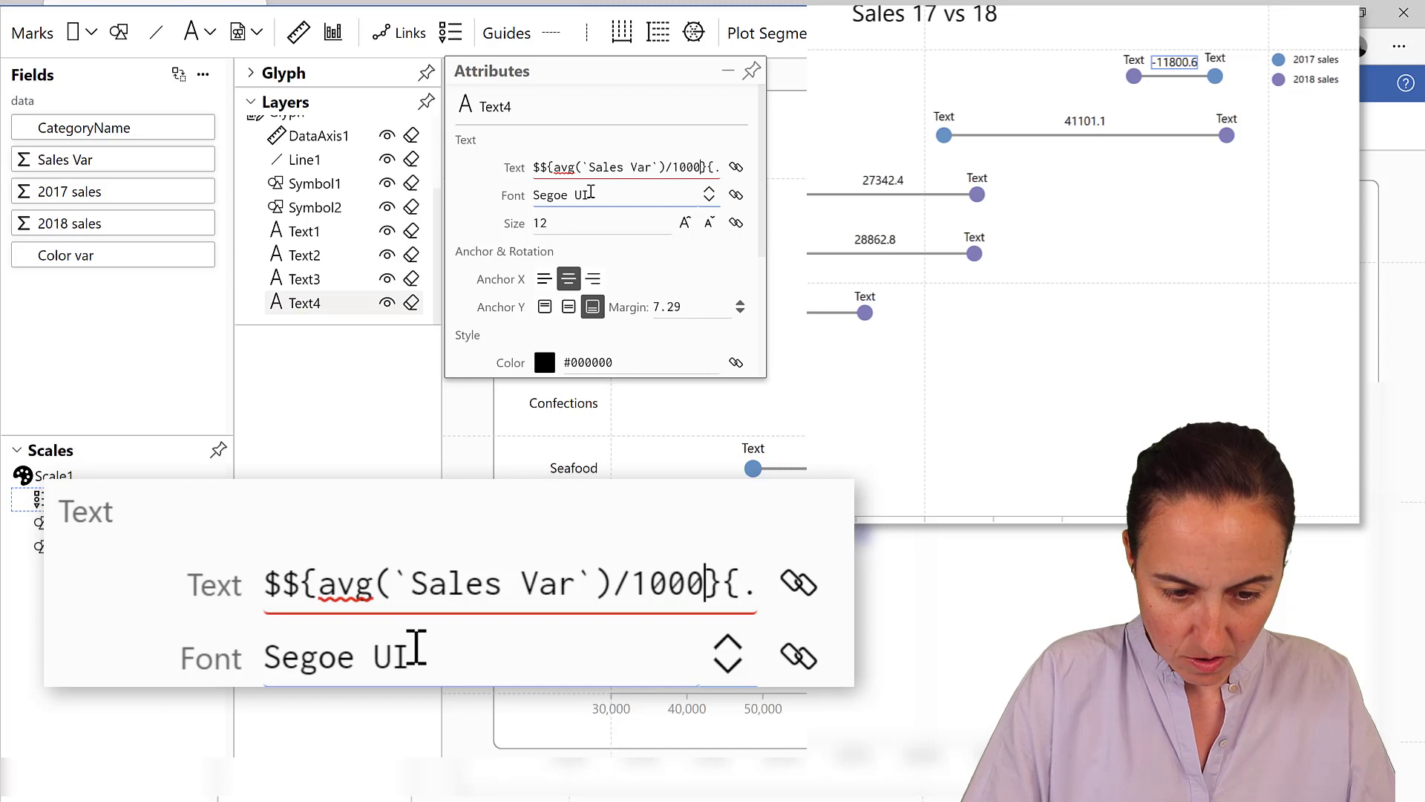
key("Right")
key("Right")
key("Right")
key("Right")
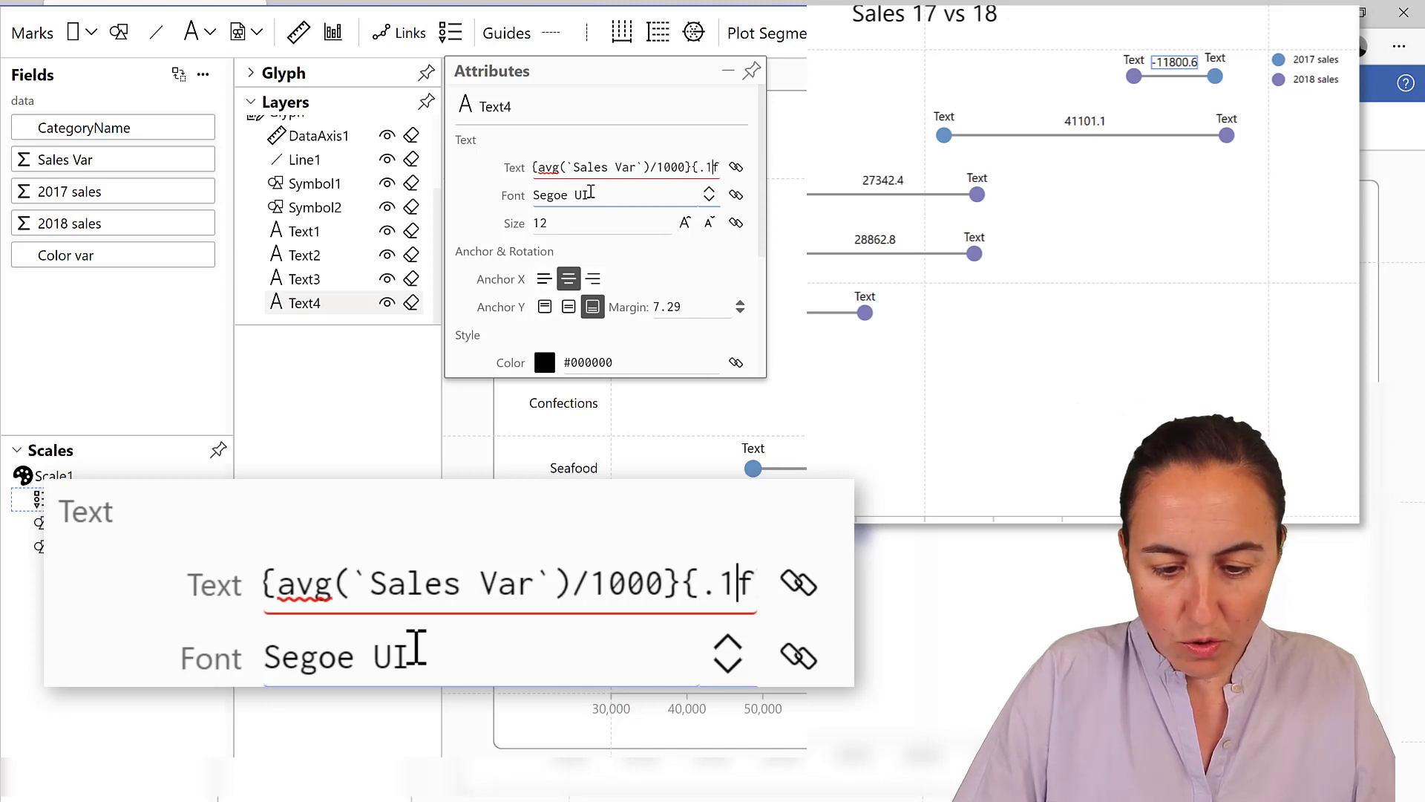
key("BackSpace")
type("0")
key("Right")
key("Right")
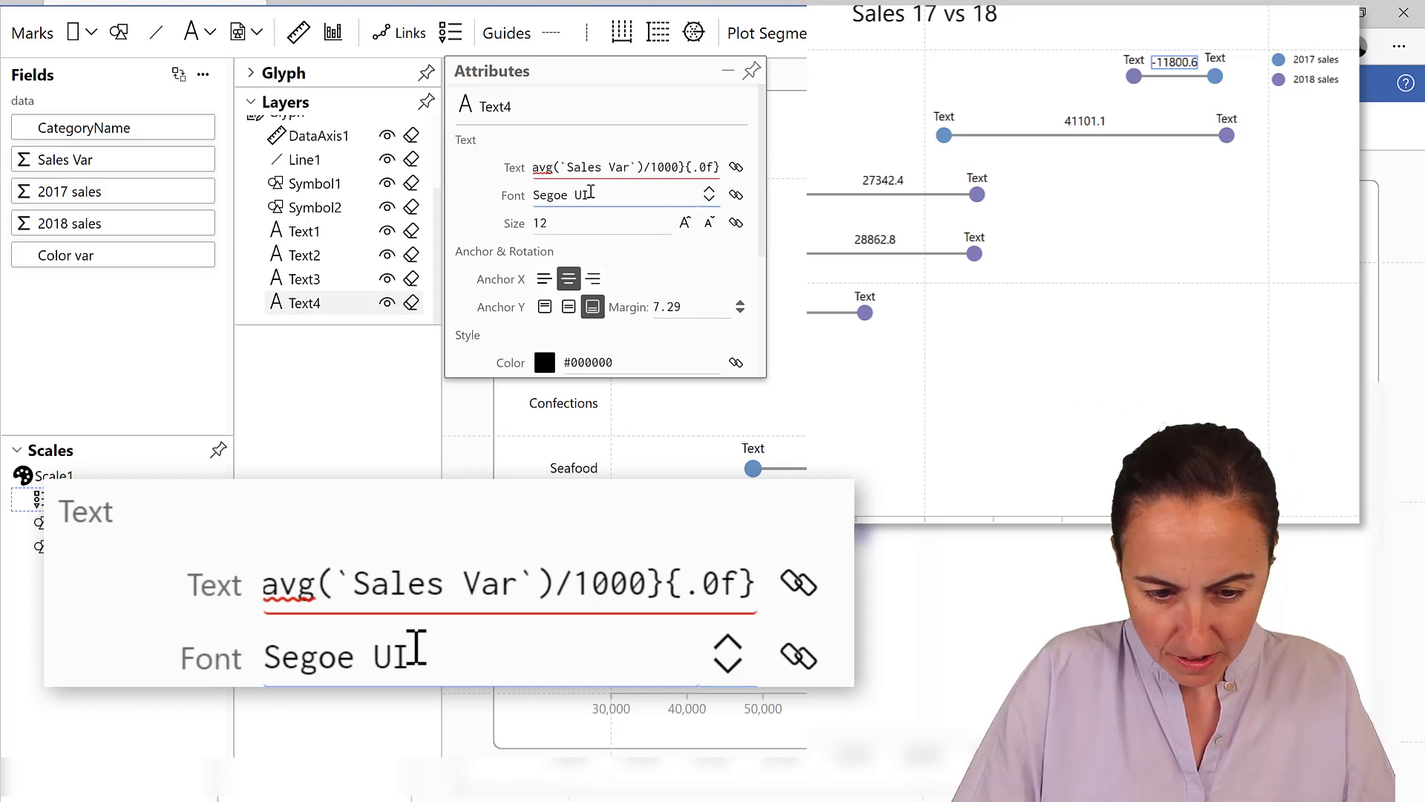
type("k")
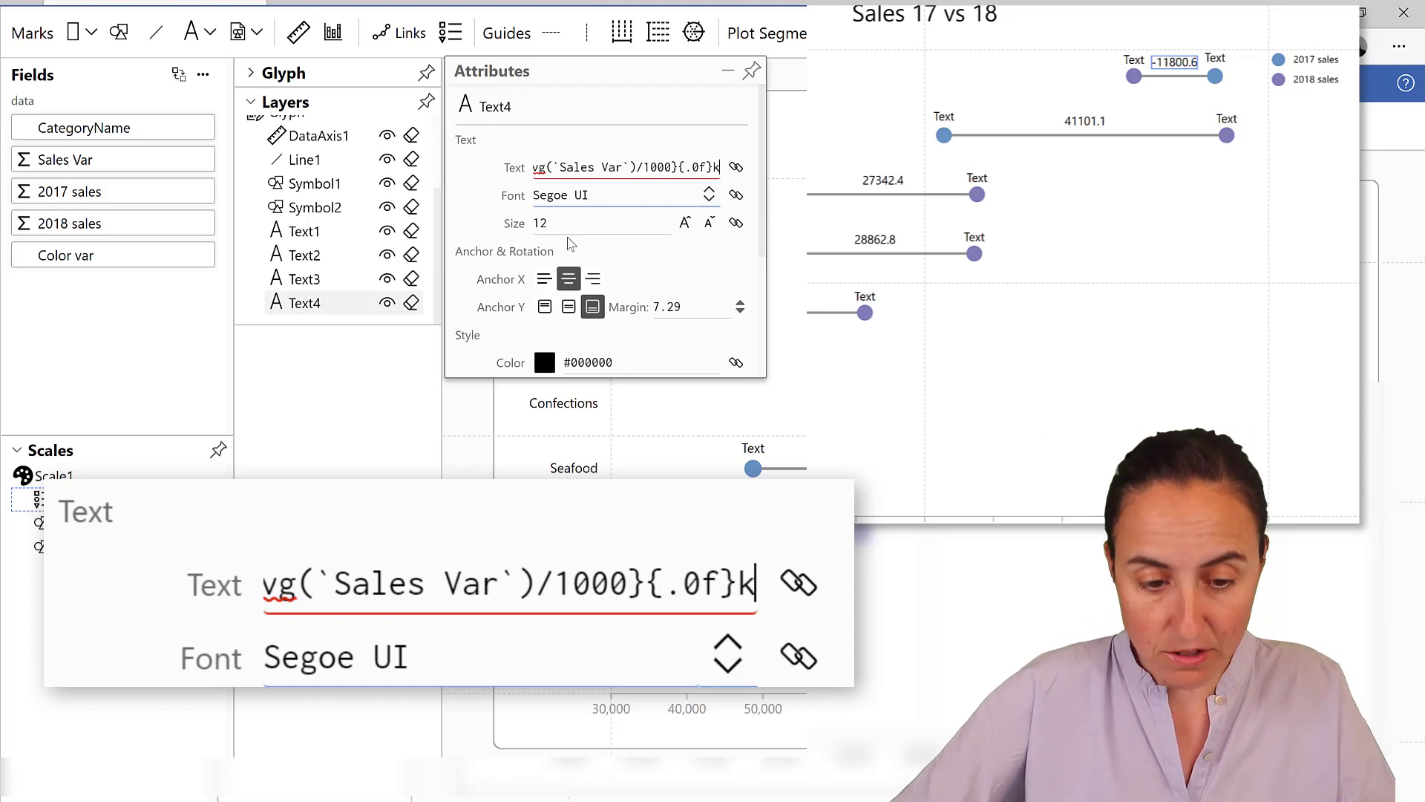
left_click(673, 118)
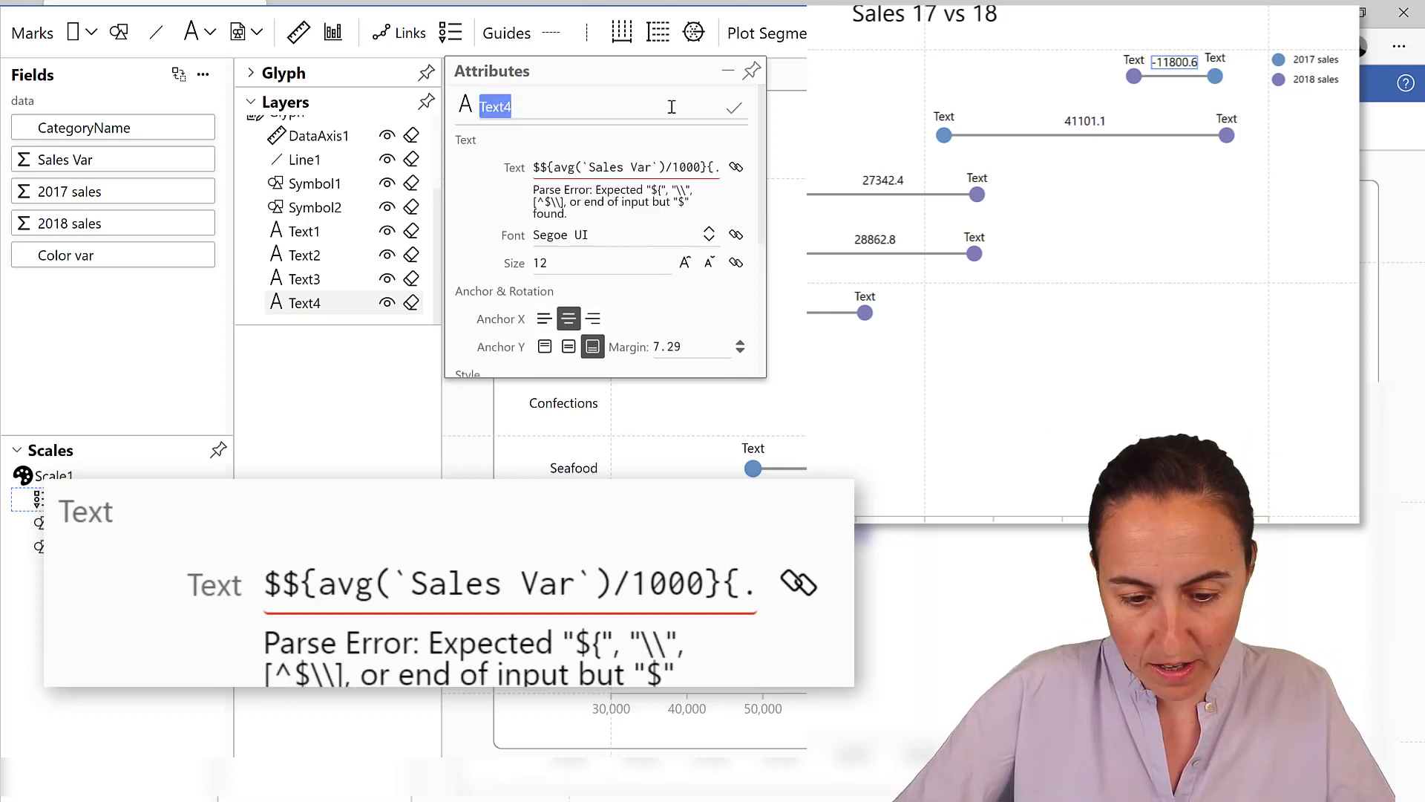
Escape the leading $ with a backslash so labels read like $41k and $-12k.
left_click(677, 168)
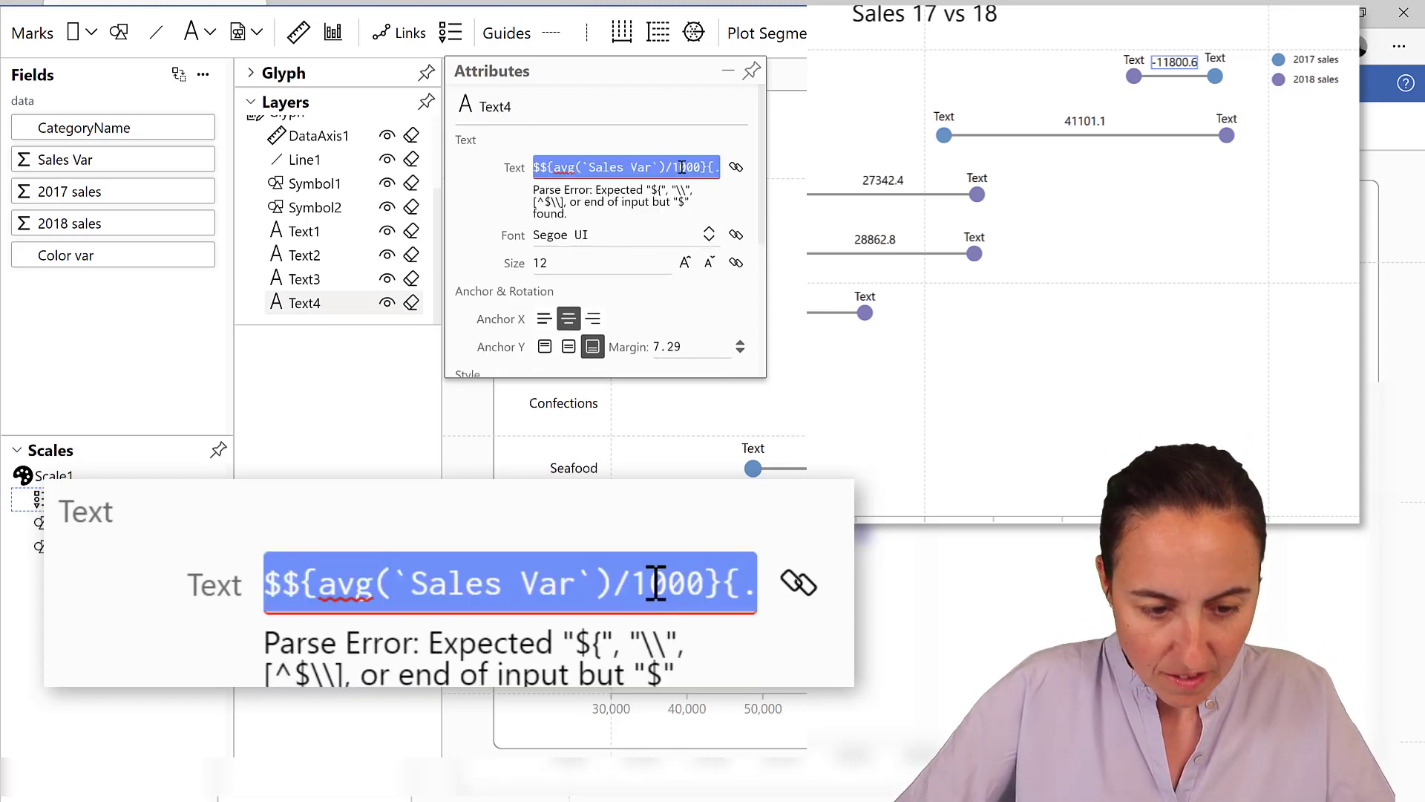
left_click(582, 168)
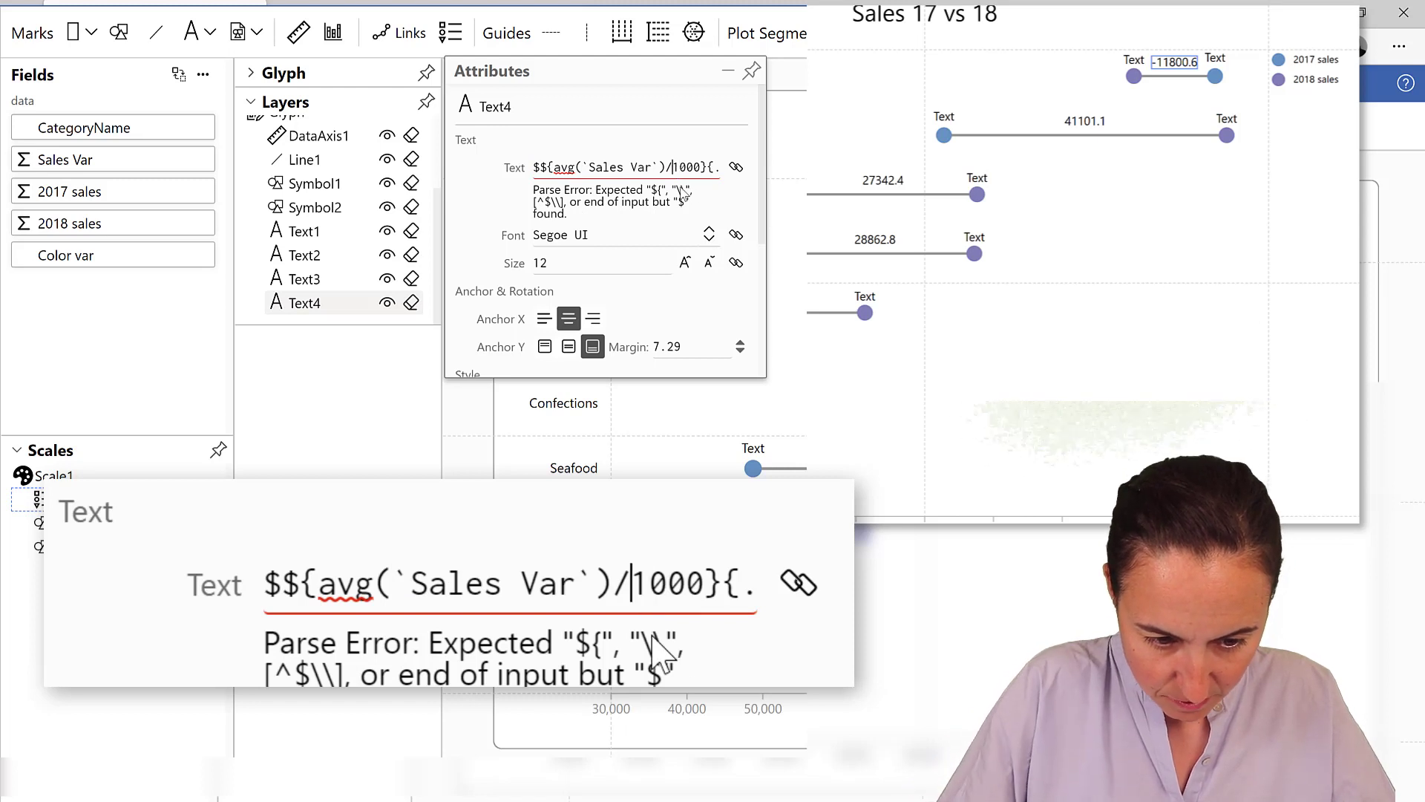
key("Left")
key("Left")
key("Left")
key("Left")
key("Left")
key("Left")
key("Left")
key("Left")
key("Left")
key("Left")
key("Left")
key("Left")
key("Left")
key("Left")
key("Left")
key("Left")
key("Left")
key("Left")
key("Left")
key("Left")
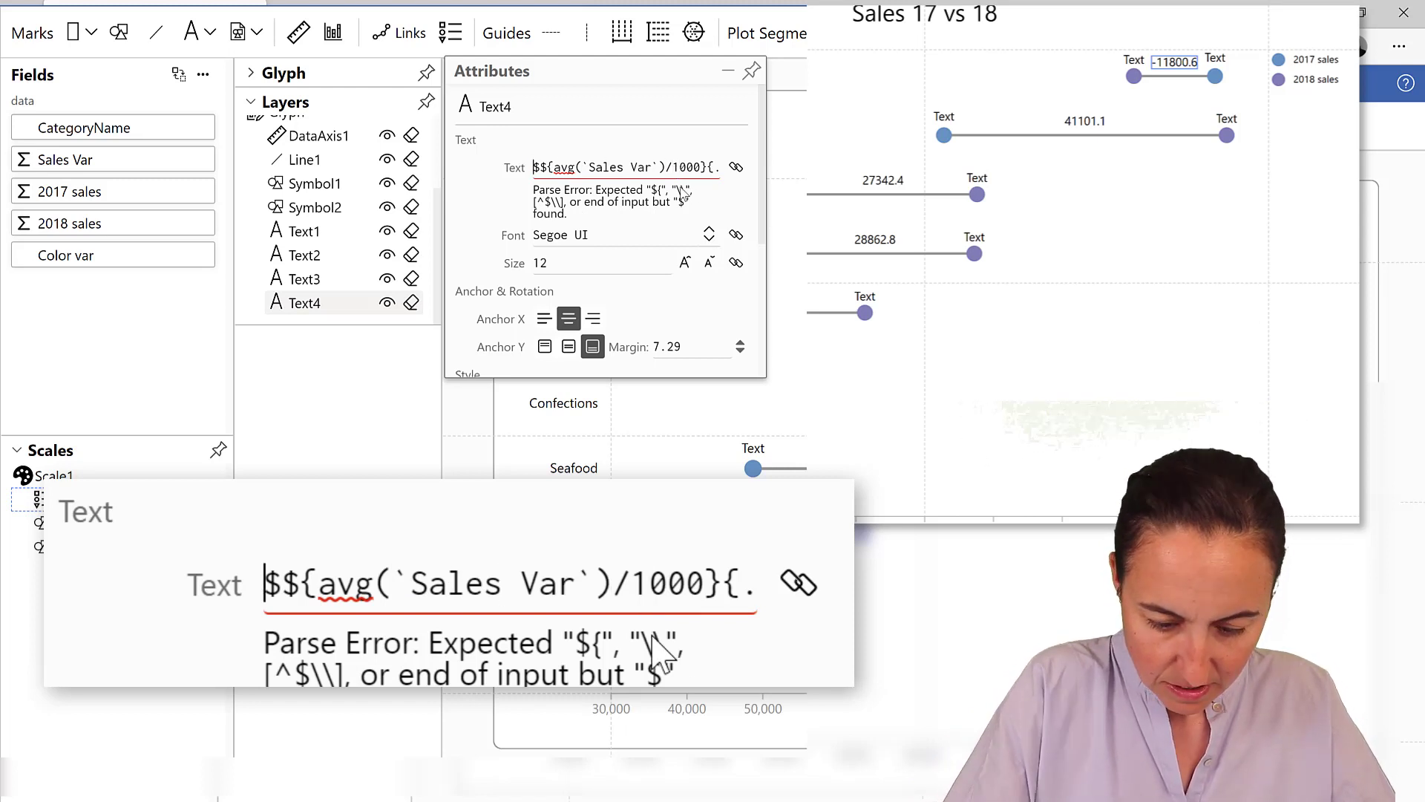
type("\\")
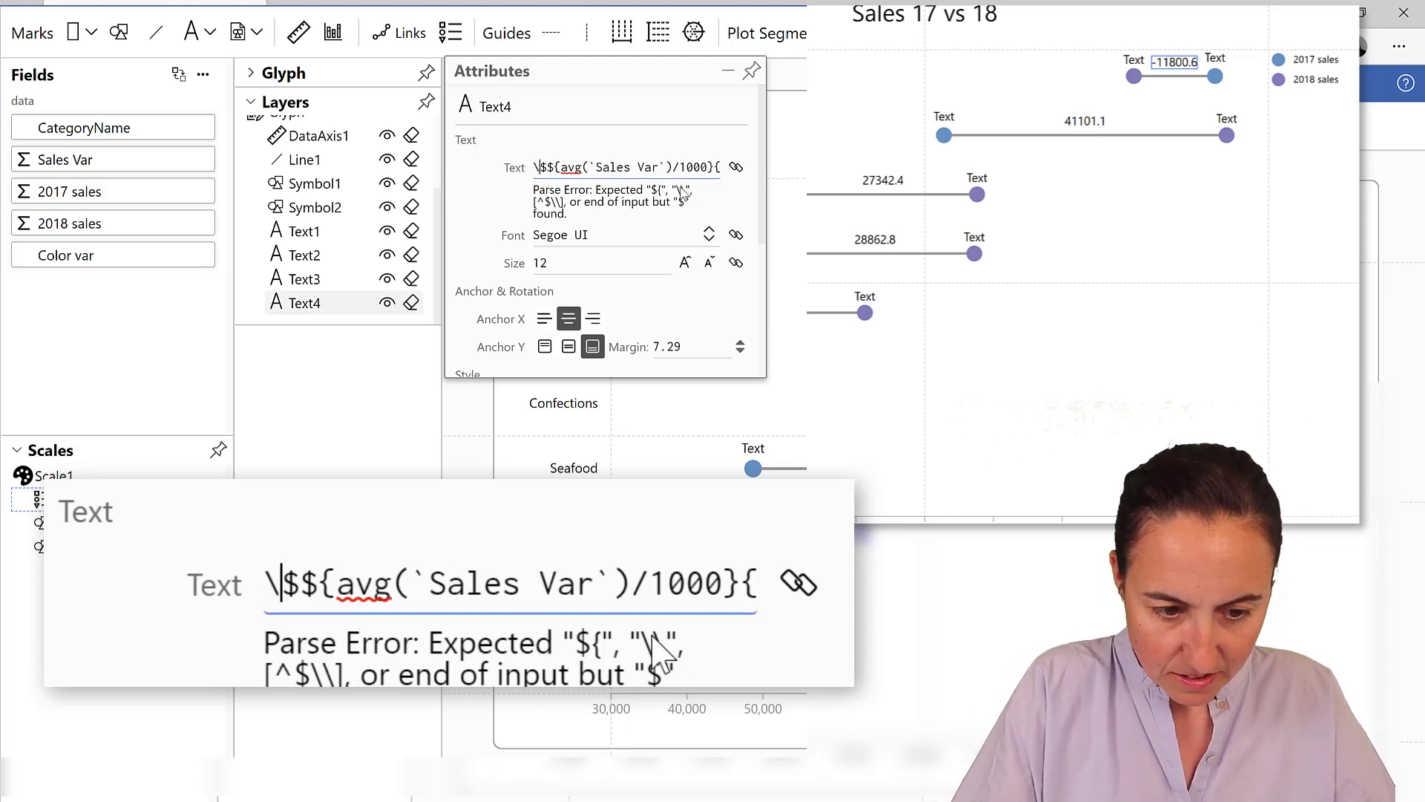
left_click(699, 107)
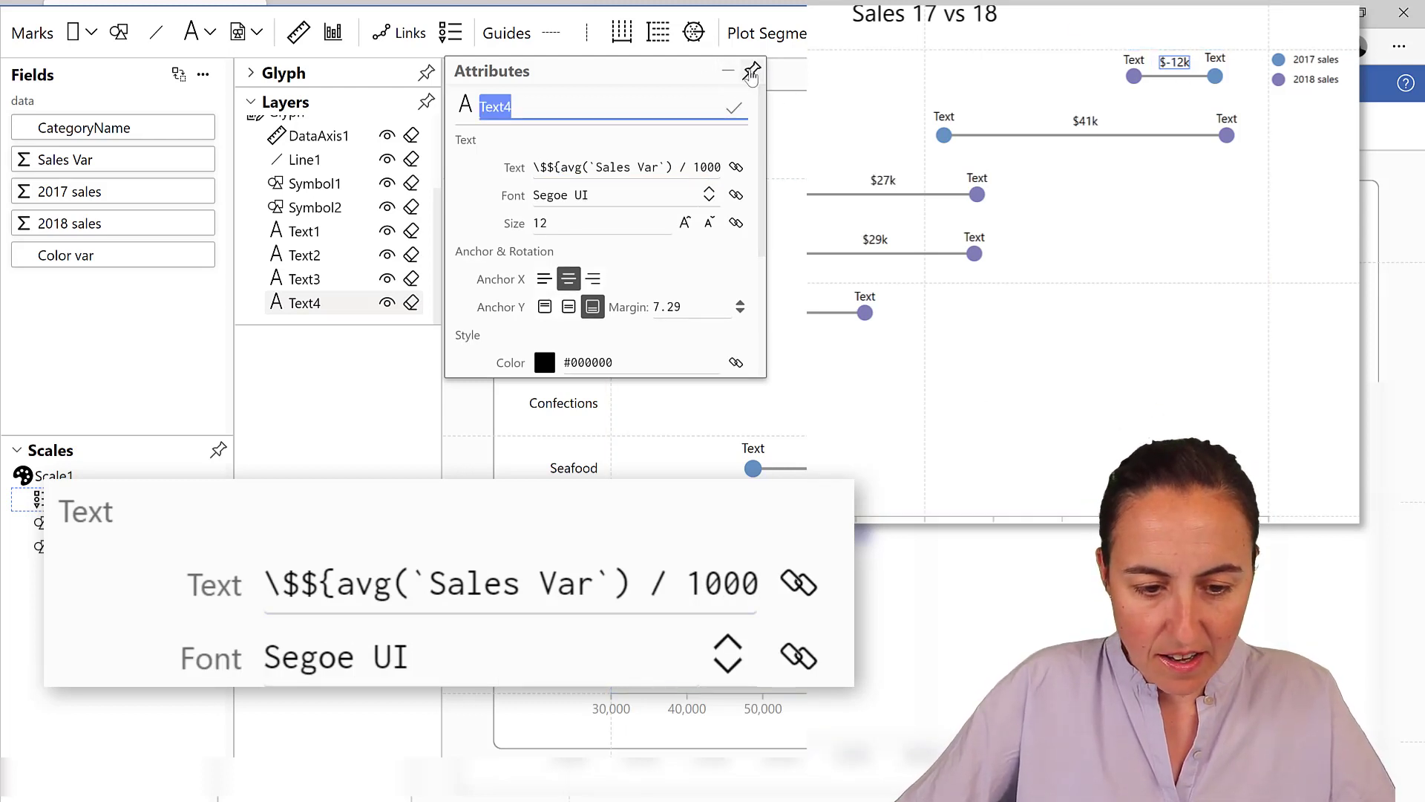
Set Text3's text to $${avg(`2017 sales`) / 1000}{.0f}k.
left_click(323, 280)
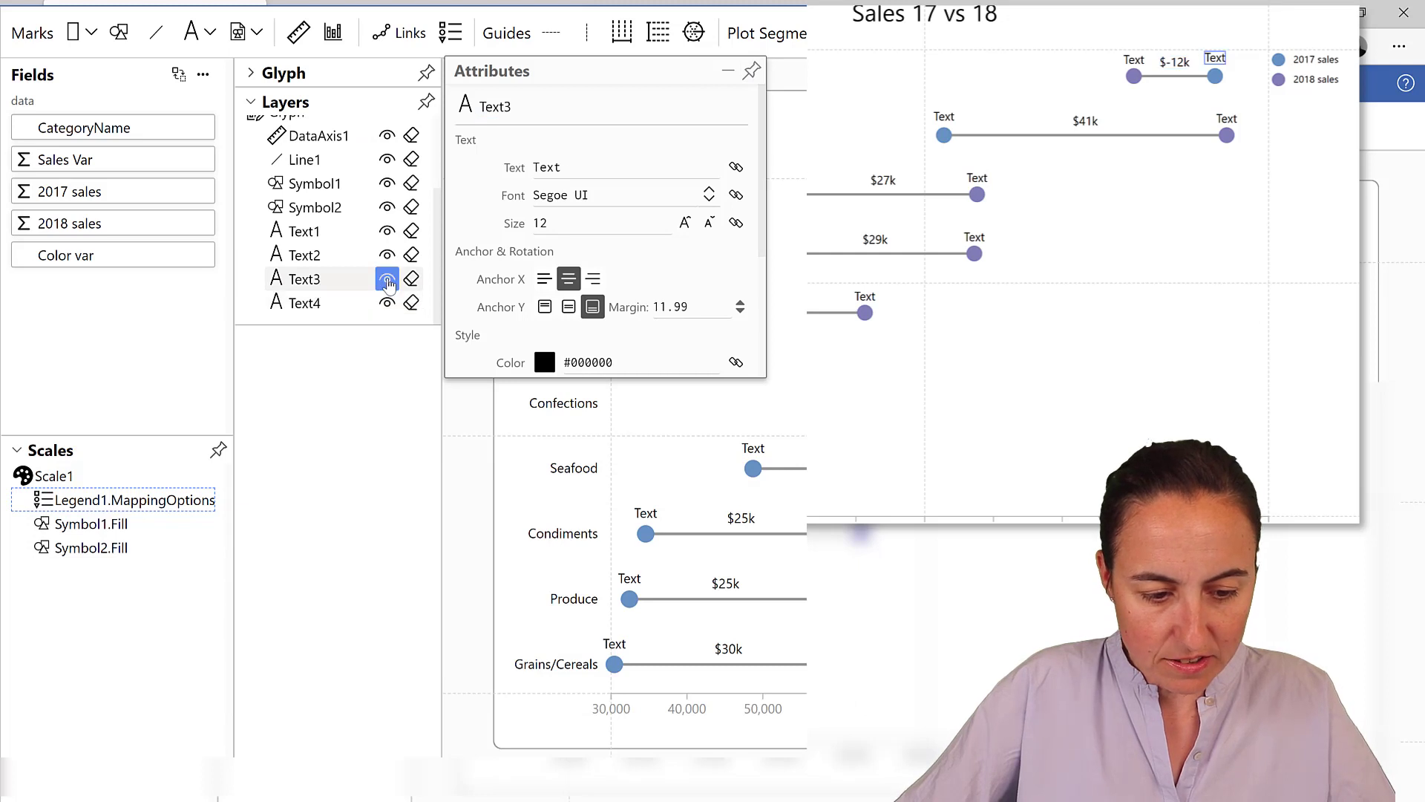
left_click(388, 281)
left_click(387, 281)
left_click(387, 281)
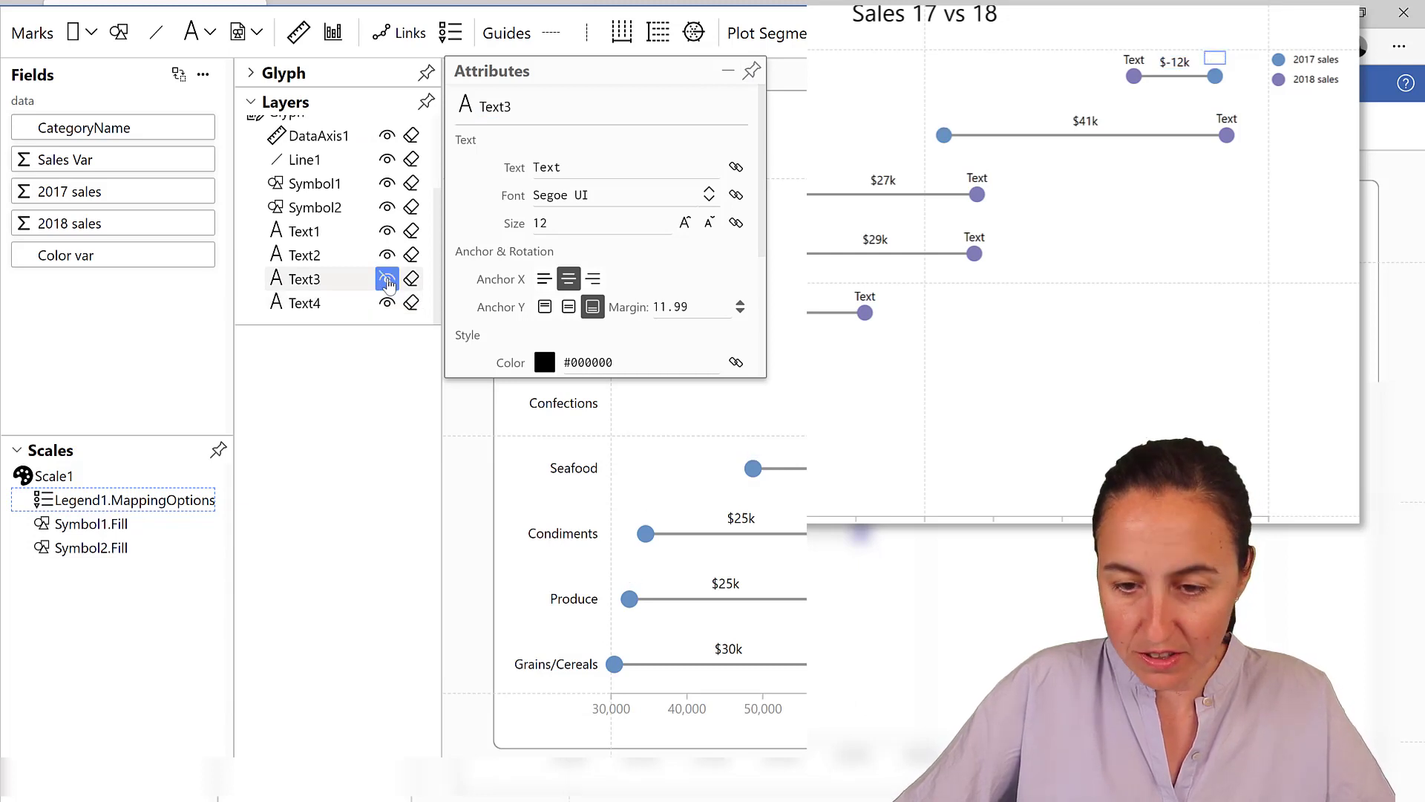
left_click(388, 281)
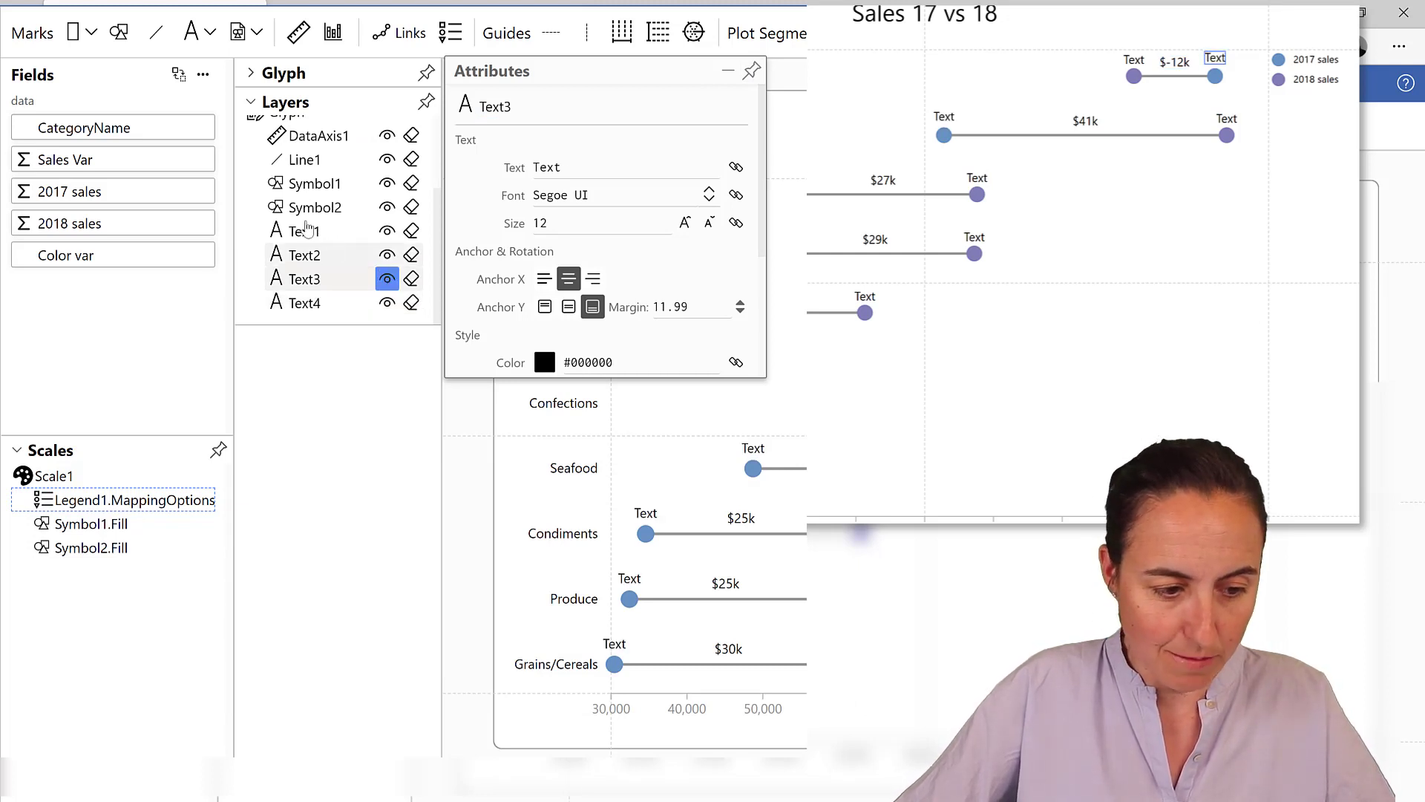
left_click_drag(111, 192, 533, 165)
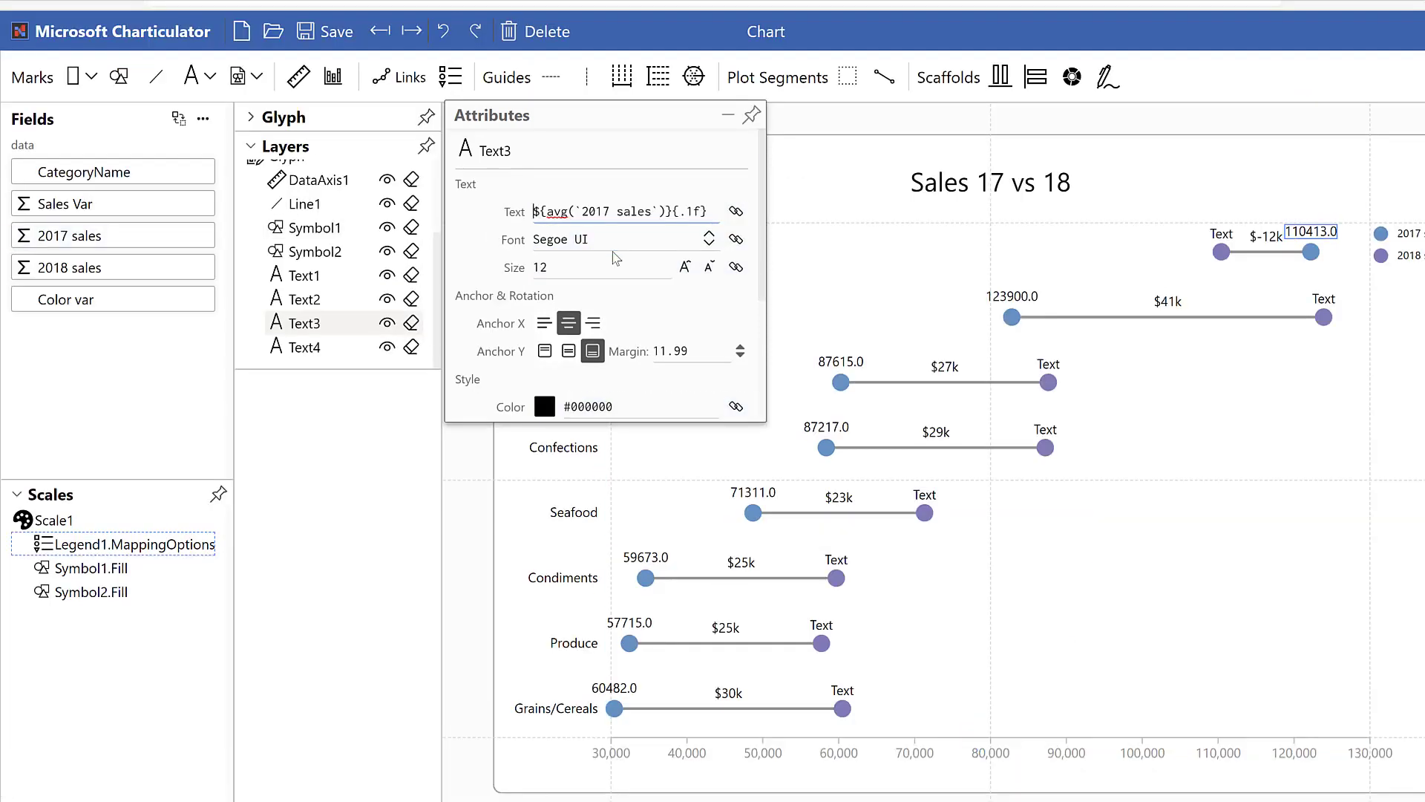
type("$${avg(`2017 sales`) / 1000}{.0f}k")
Set Text2's text to $${avg(`2018 sales`) / 1000}{.0f}k.
left_click(304, 298)
left_click_drag(111, 267, 553, 211)
type("\\")
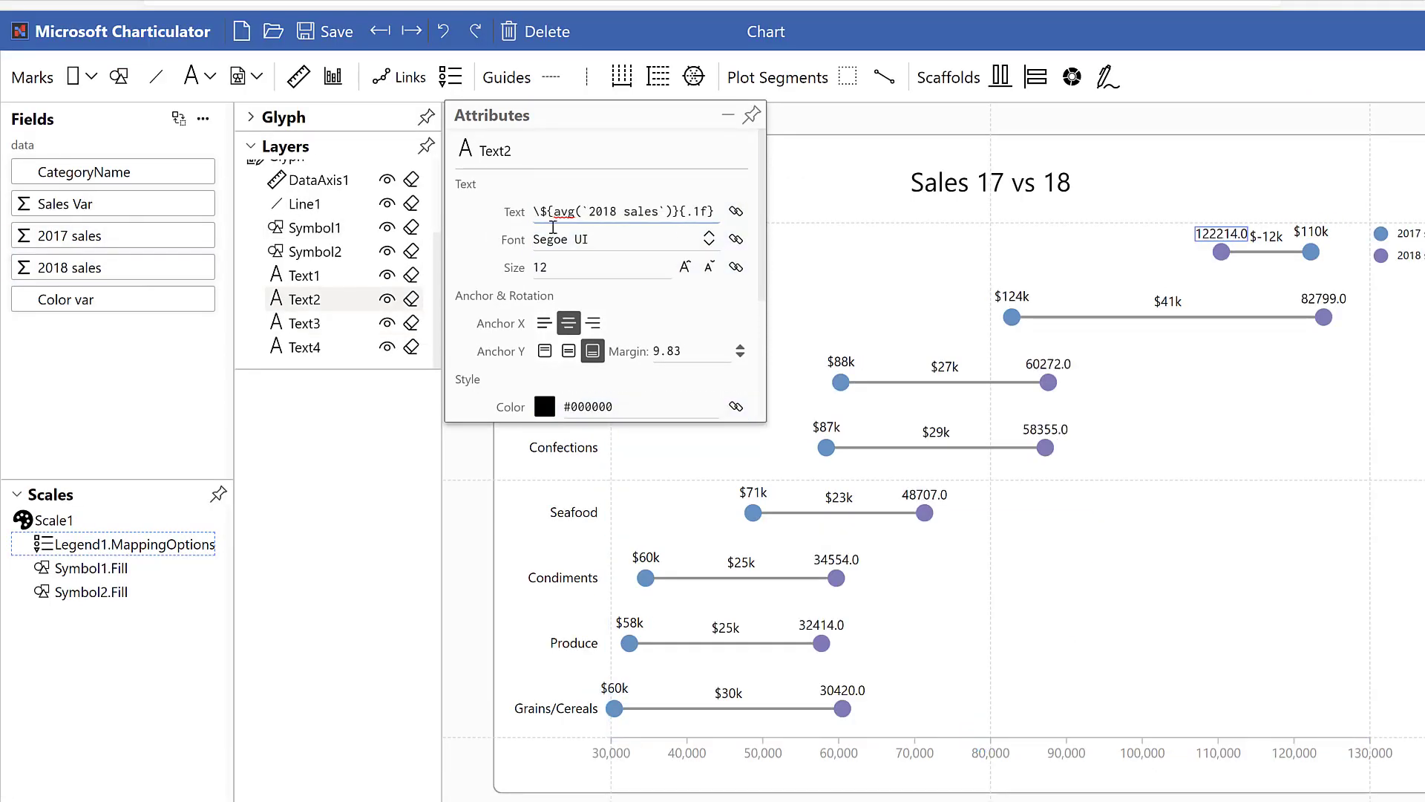
key("ctrl+a")
type("$${avg(`2018 sales`) / 1000}{.0f}k")
key("Return")
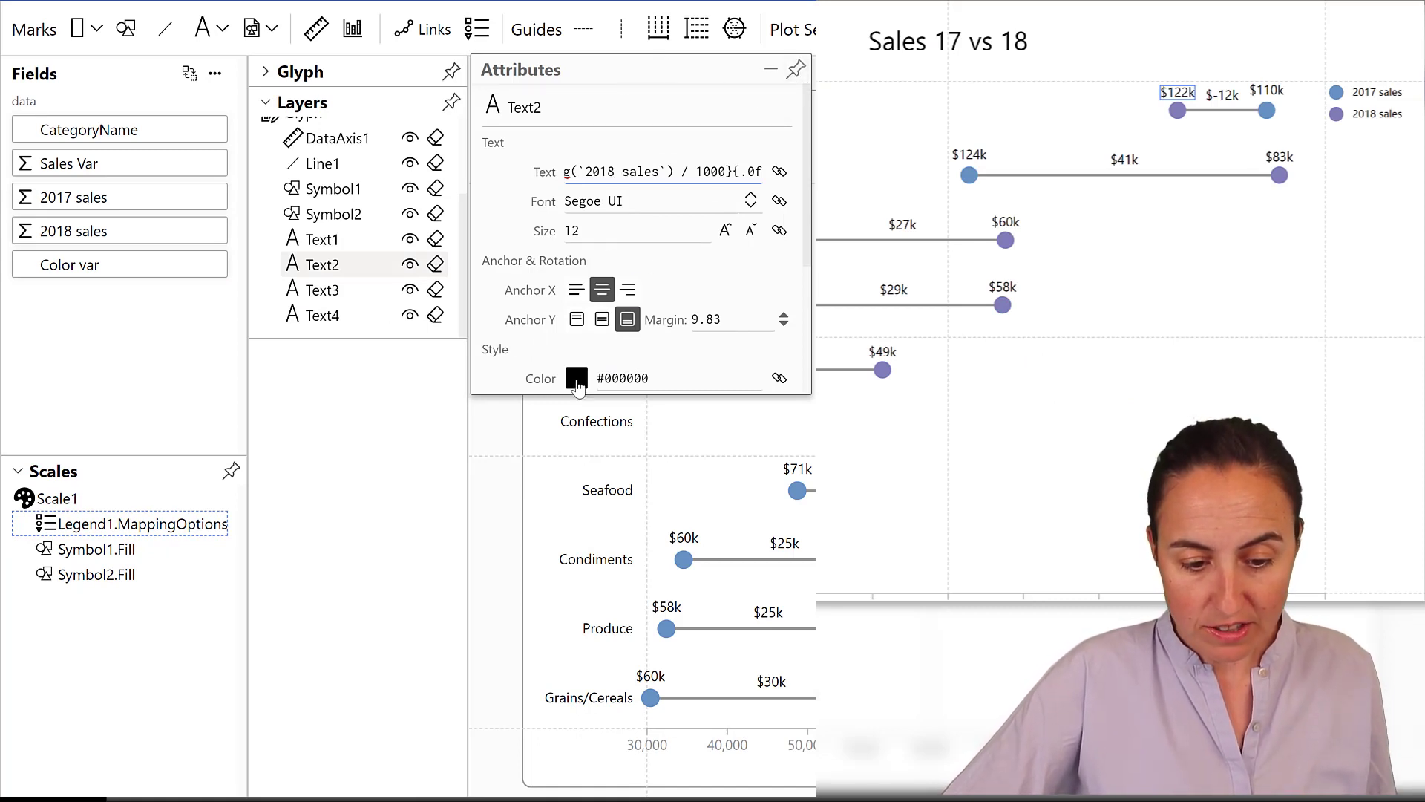
Make the 2018 Text2 labels purple at size 14.
left_click(577, 380)
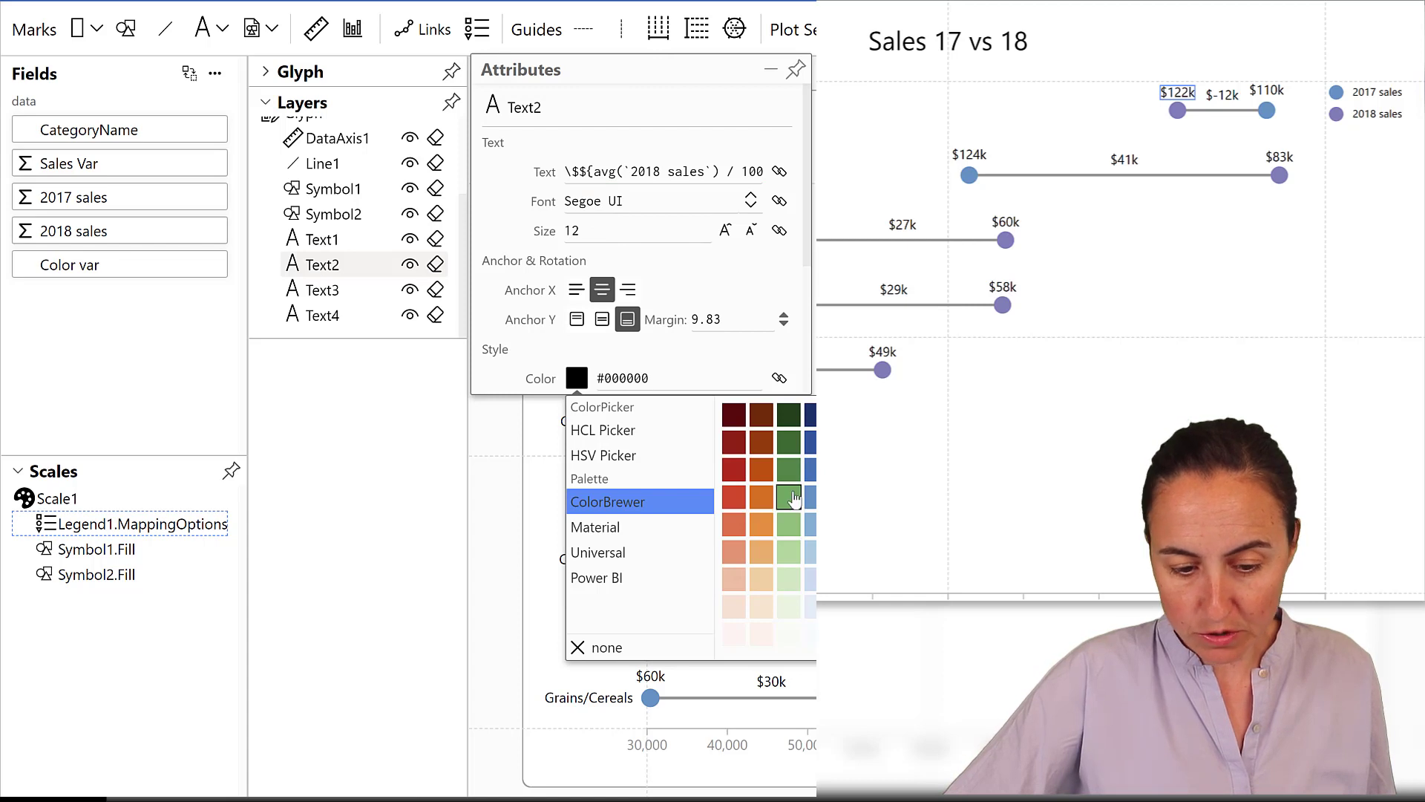
left_click(827, 497)
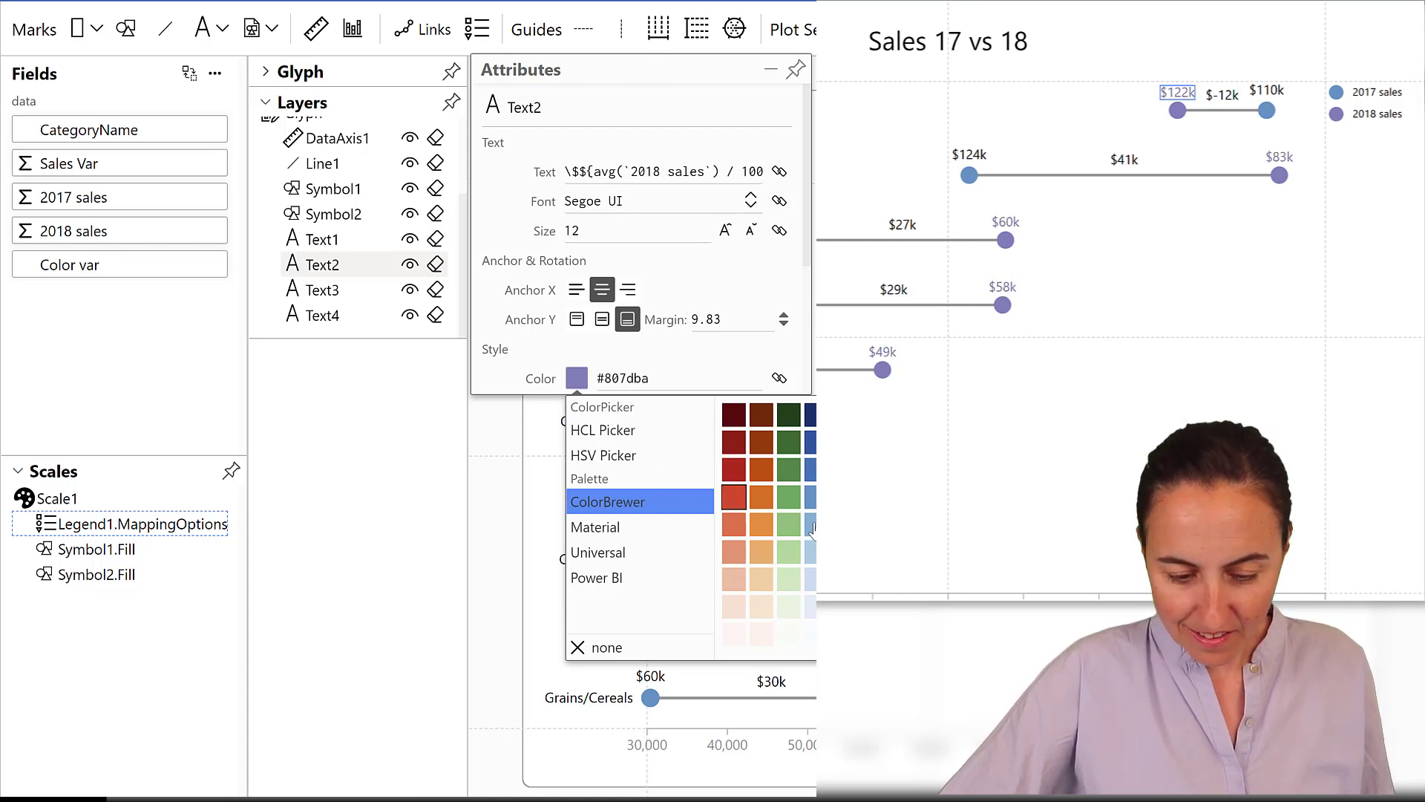
left_click(698, 364)
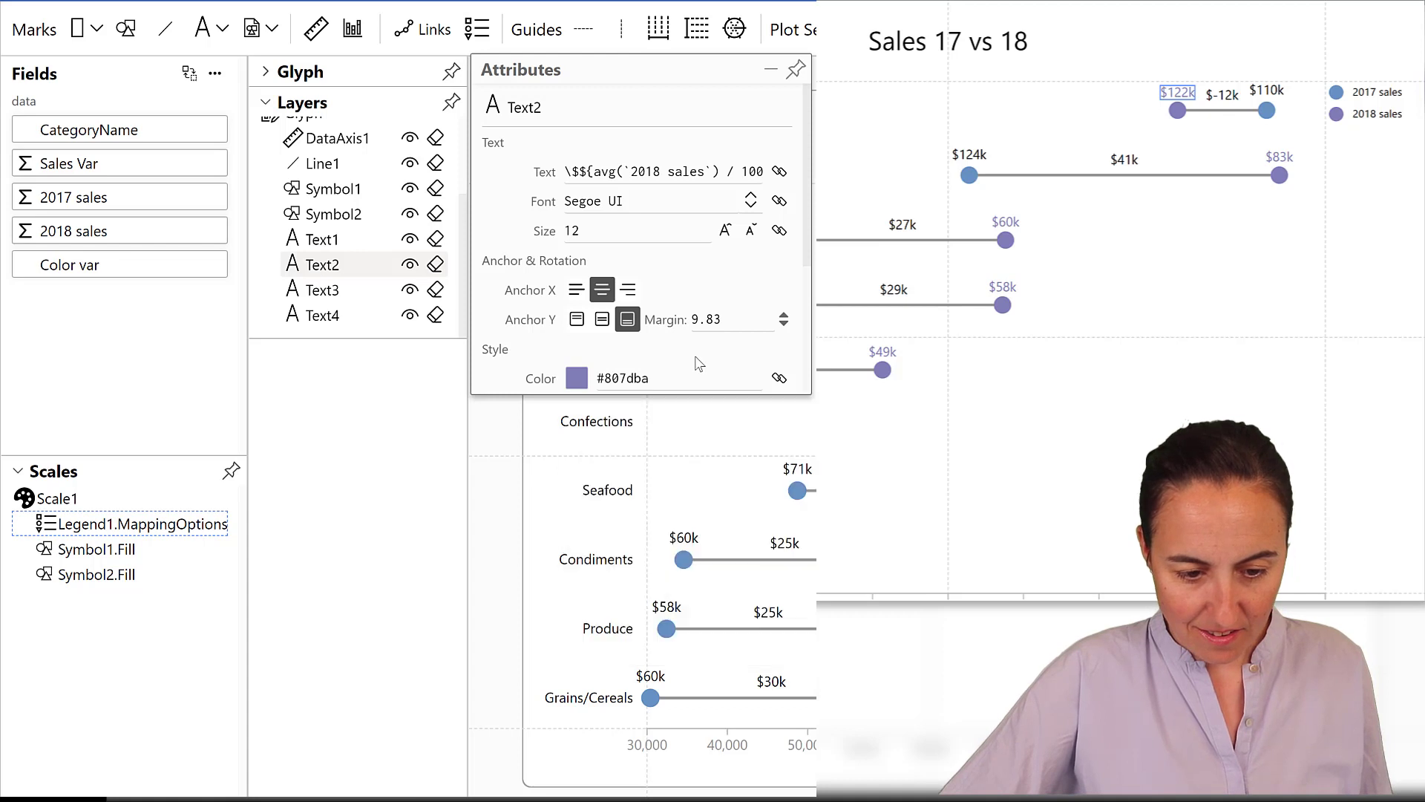
left_click(725, 230)
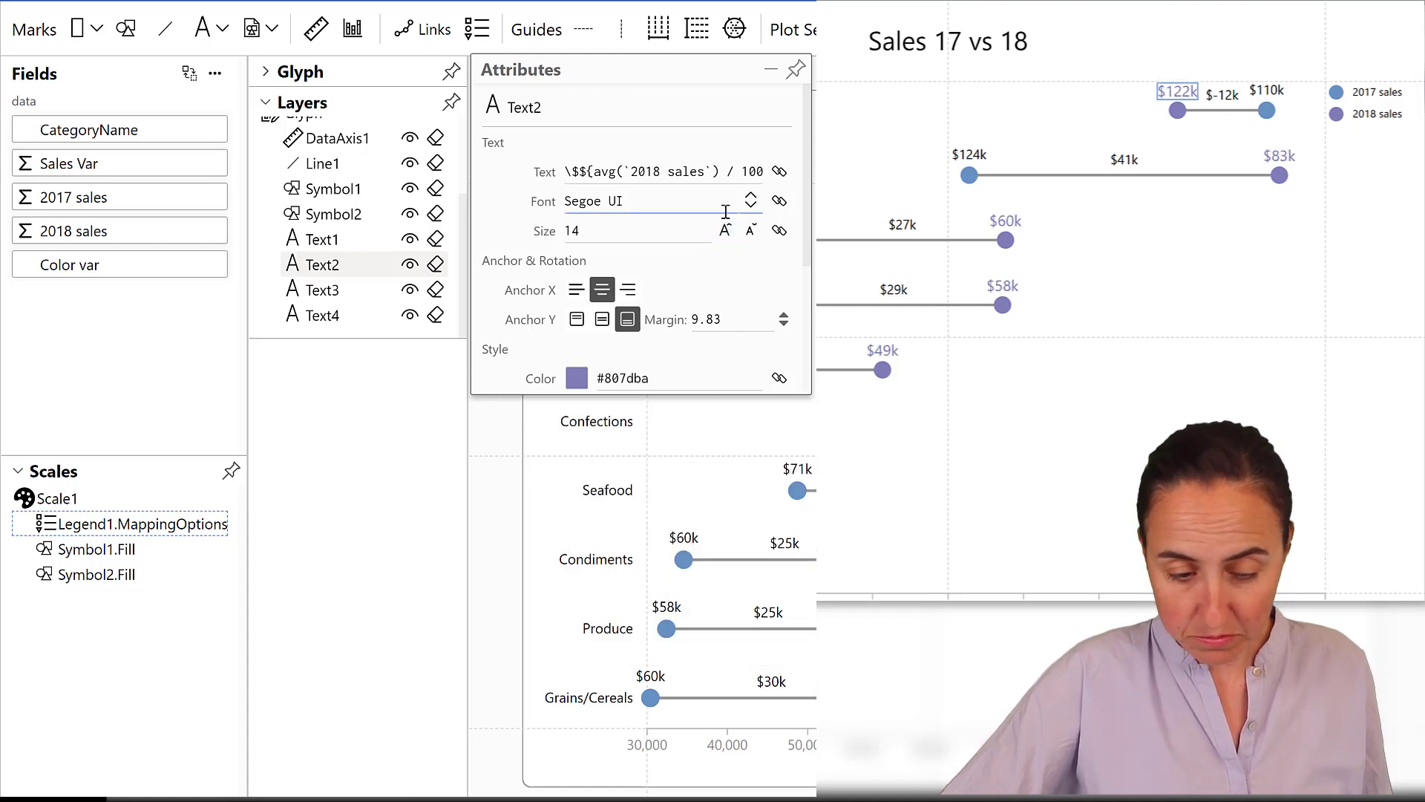
Colour the 2017 Text3 labels blue.
left_click(325, 291)
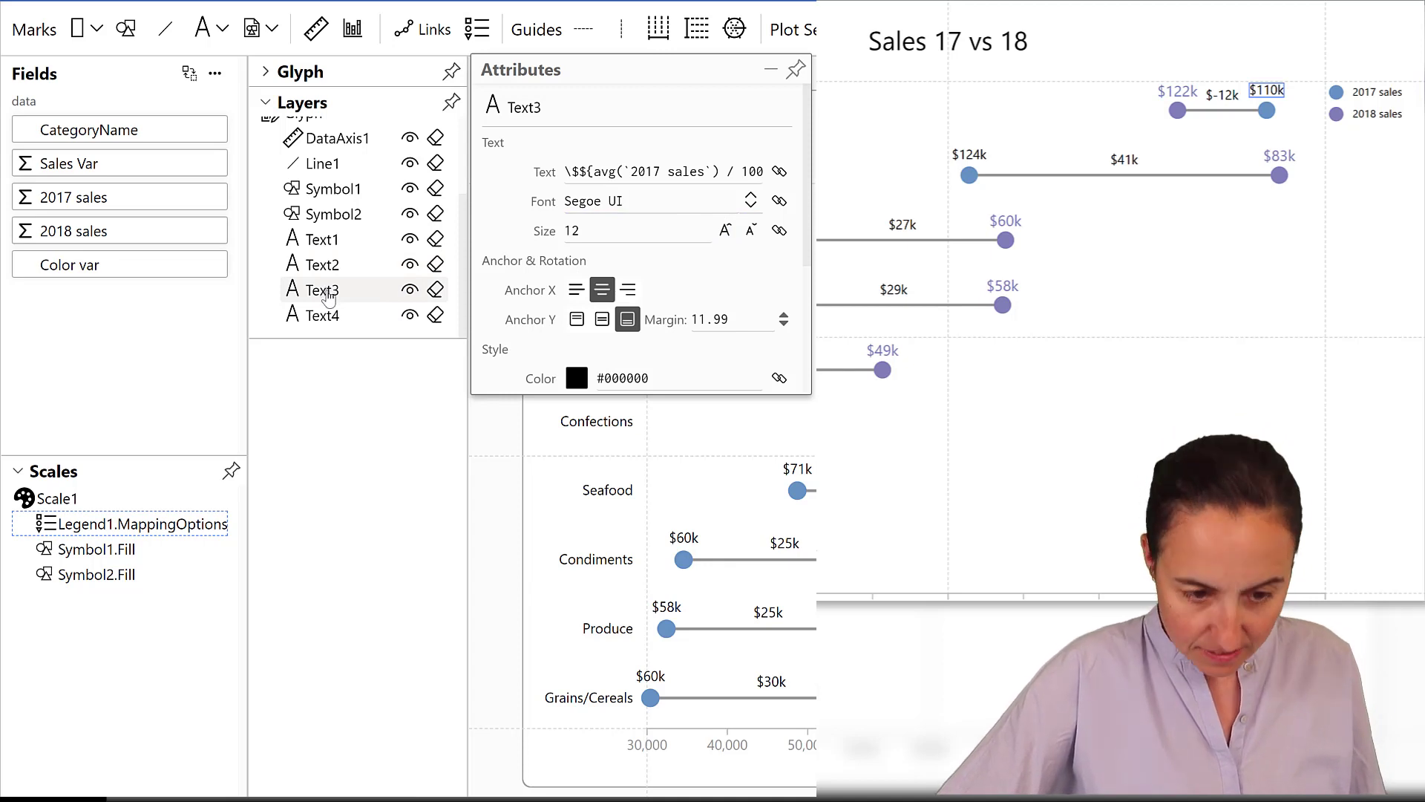
left_click(577, 378)
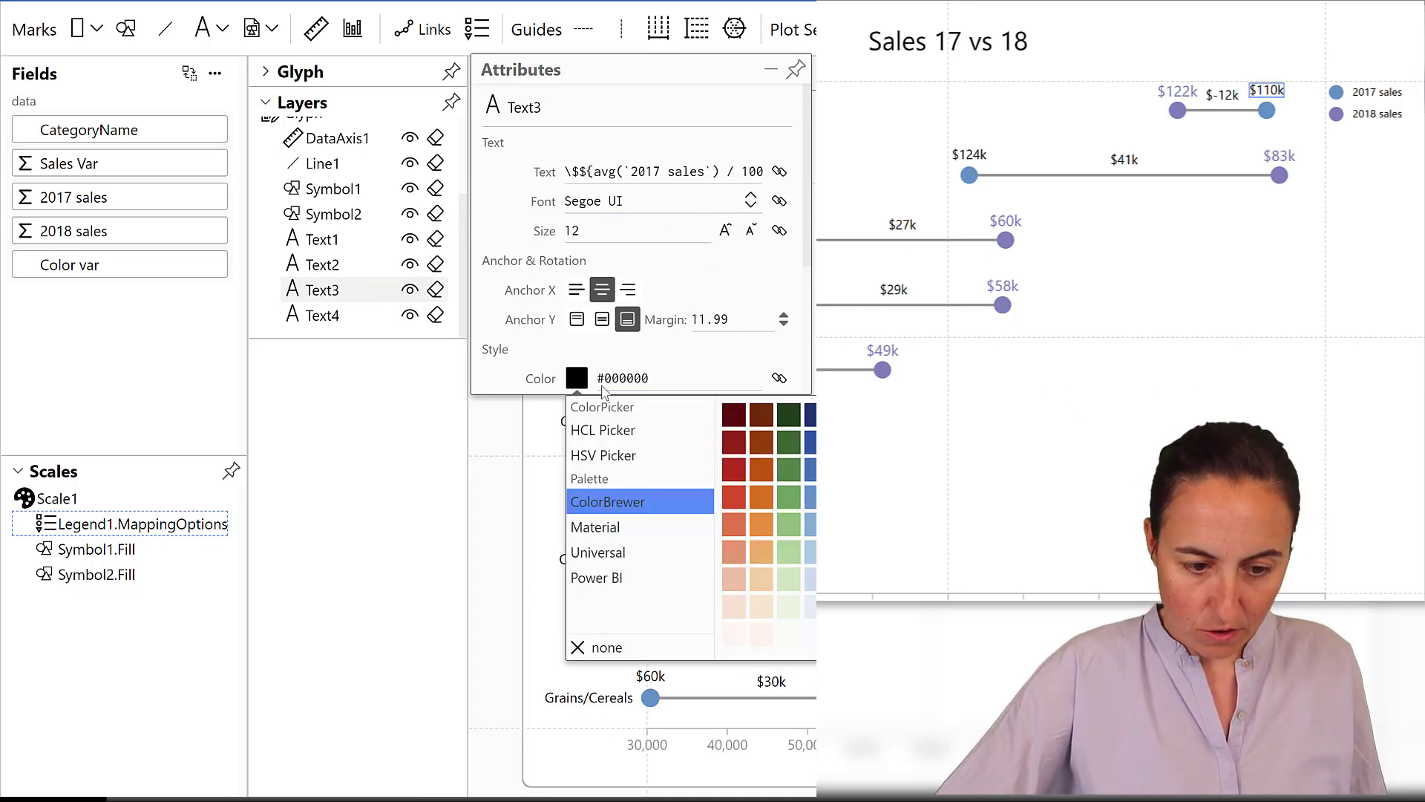
left_click(810, 497)
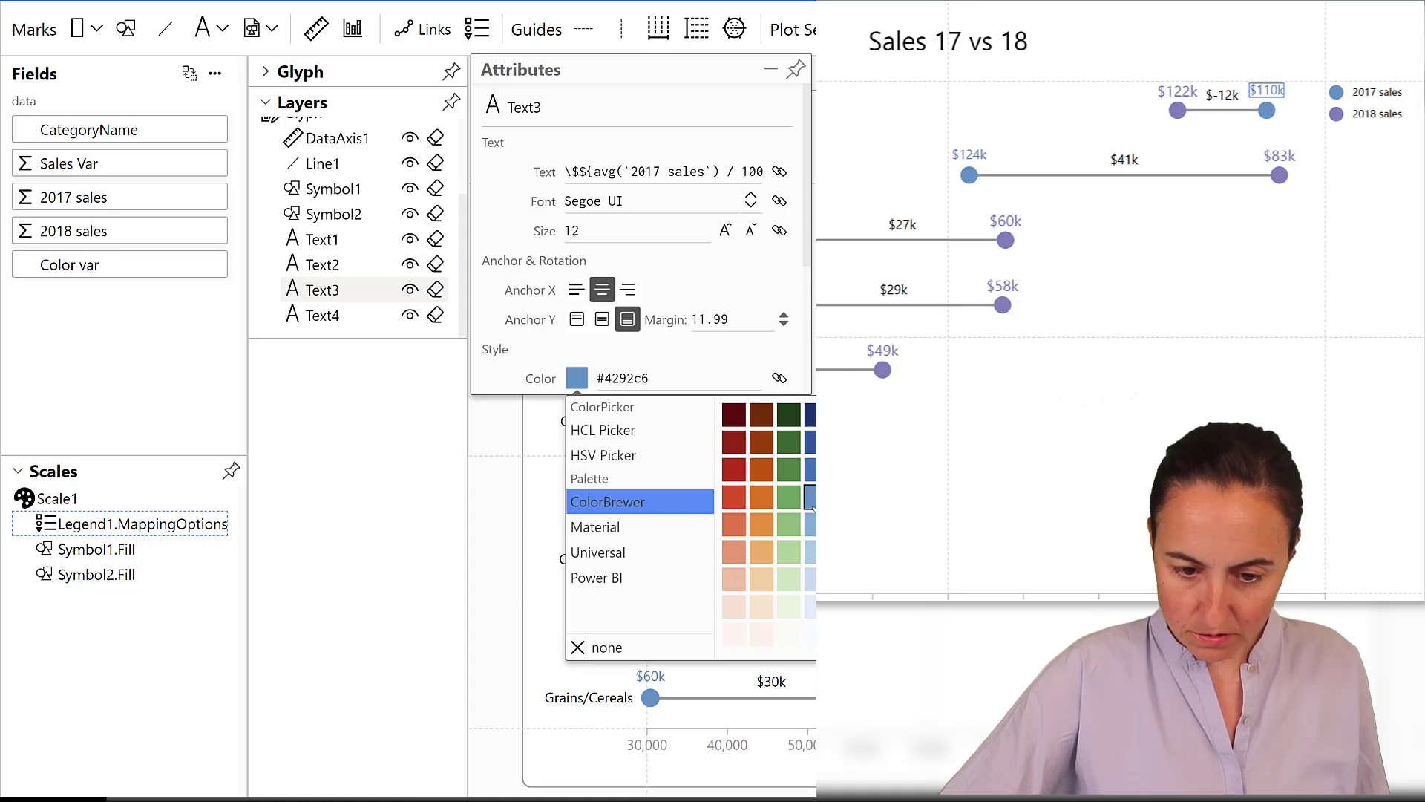
left_click(727, 236)
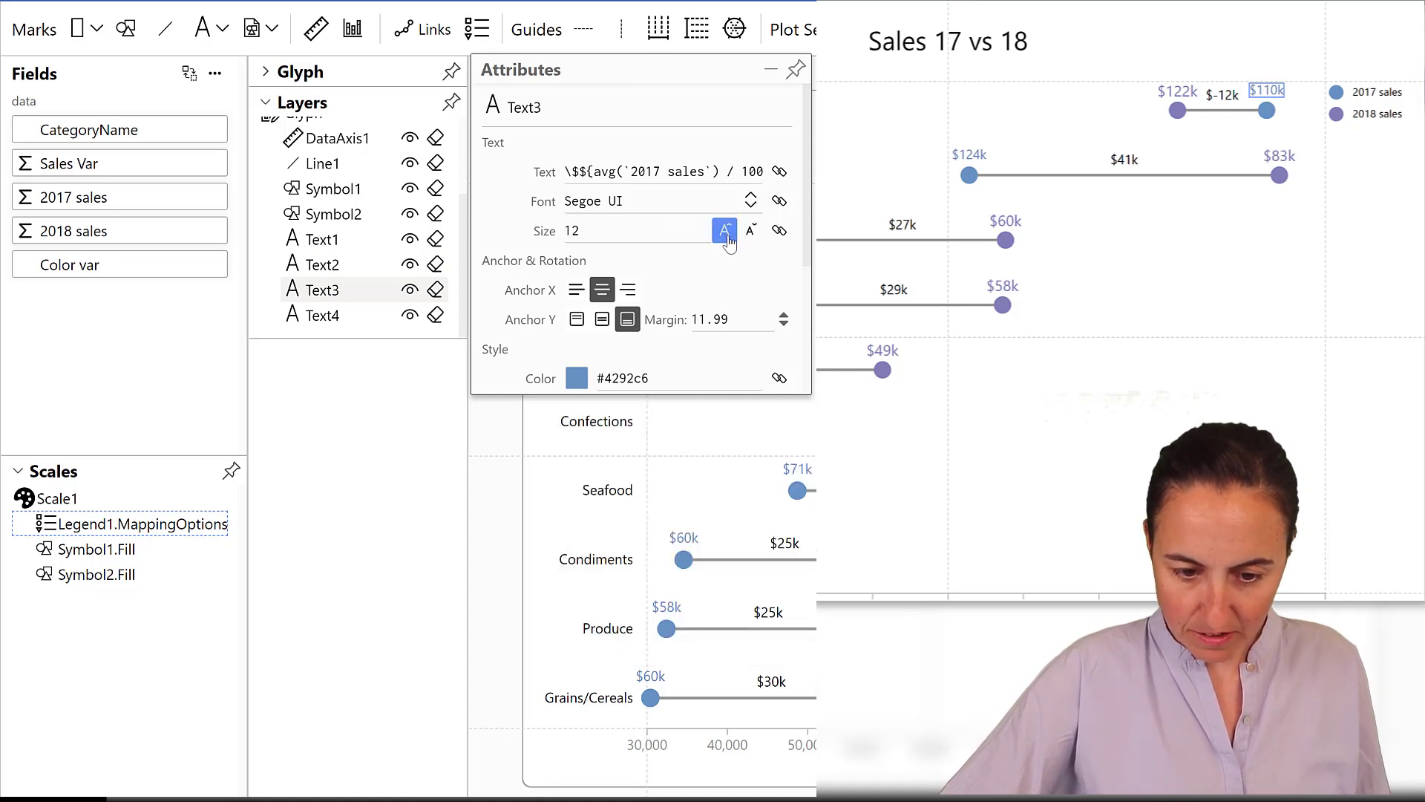
left_click(771, 69)
Hide the Text3 and Text2 value labels, preview the data table, and open Text4's attributes.
left_click(410, 289)
left_click(411, 269)
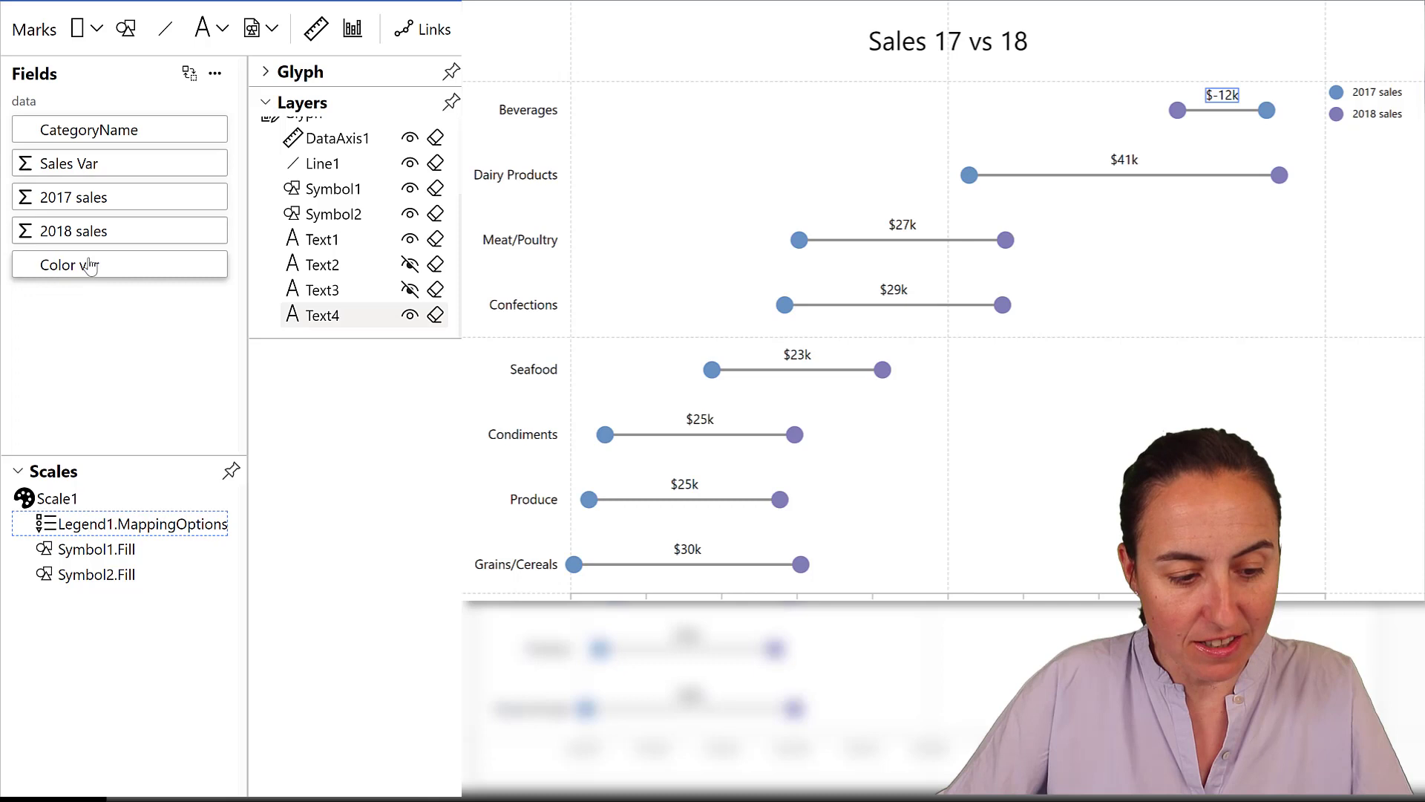
left_click(190, 73)
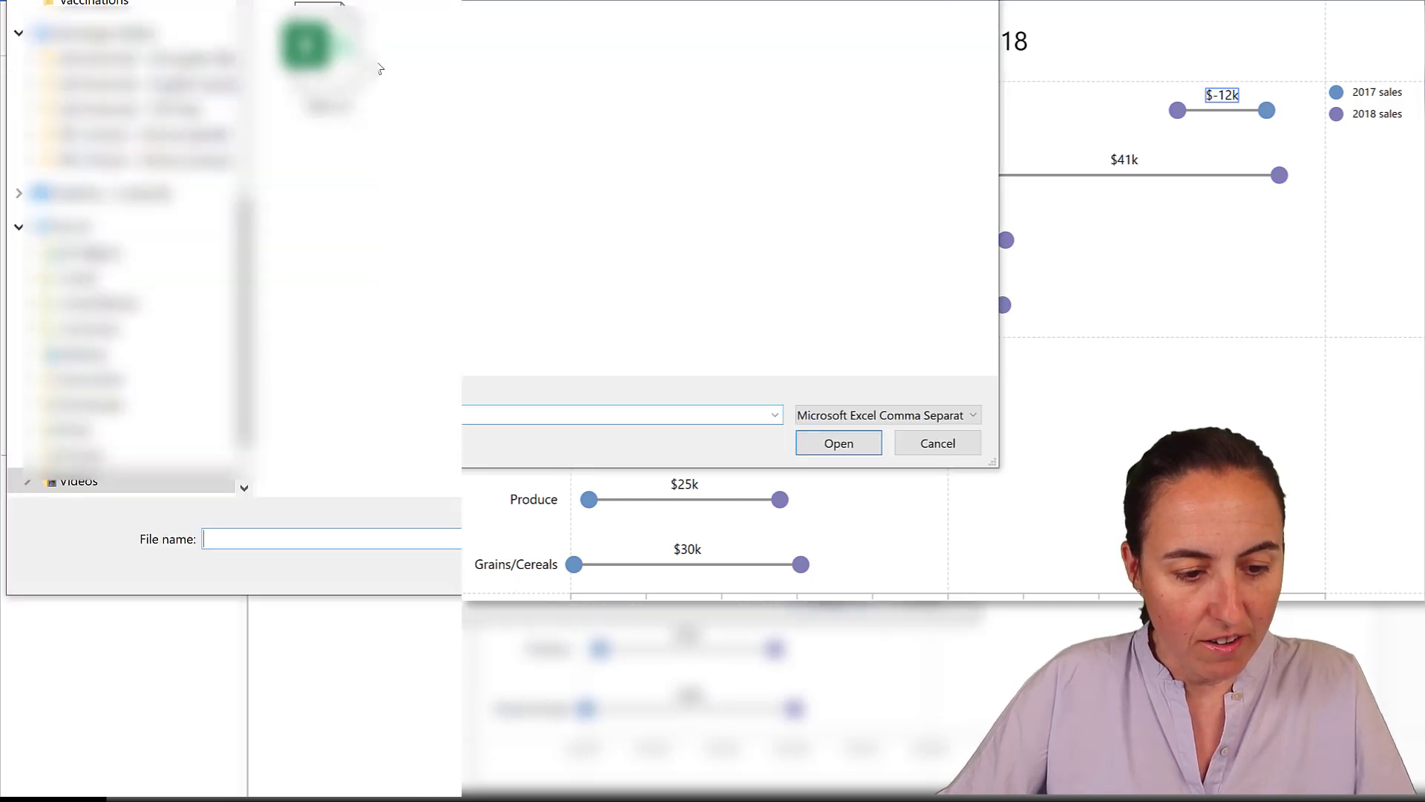
left_click(215, 73)
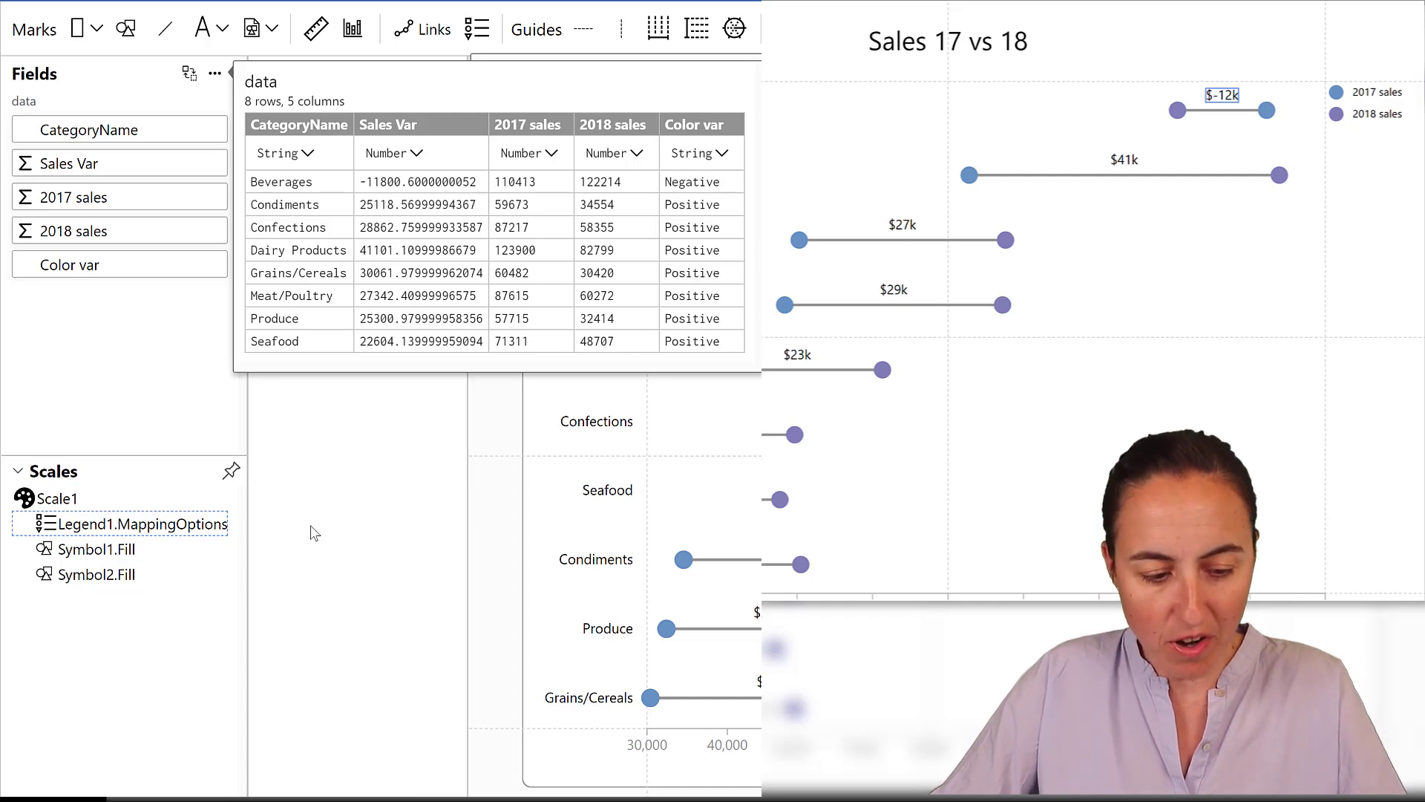
left_click(124, 265)
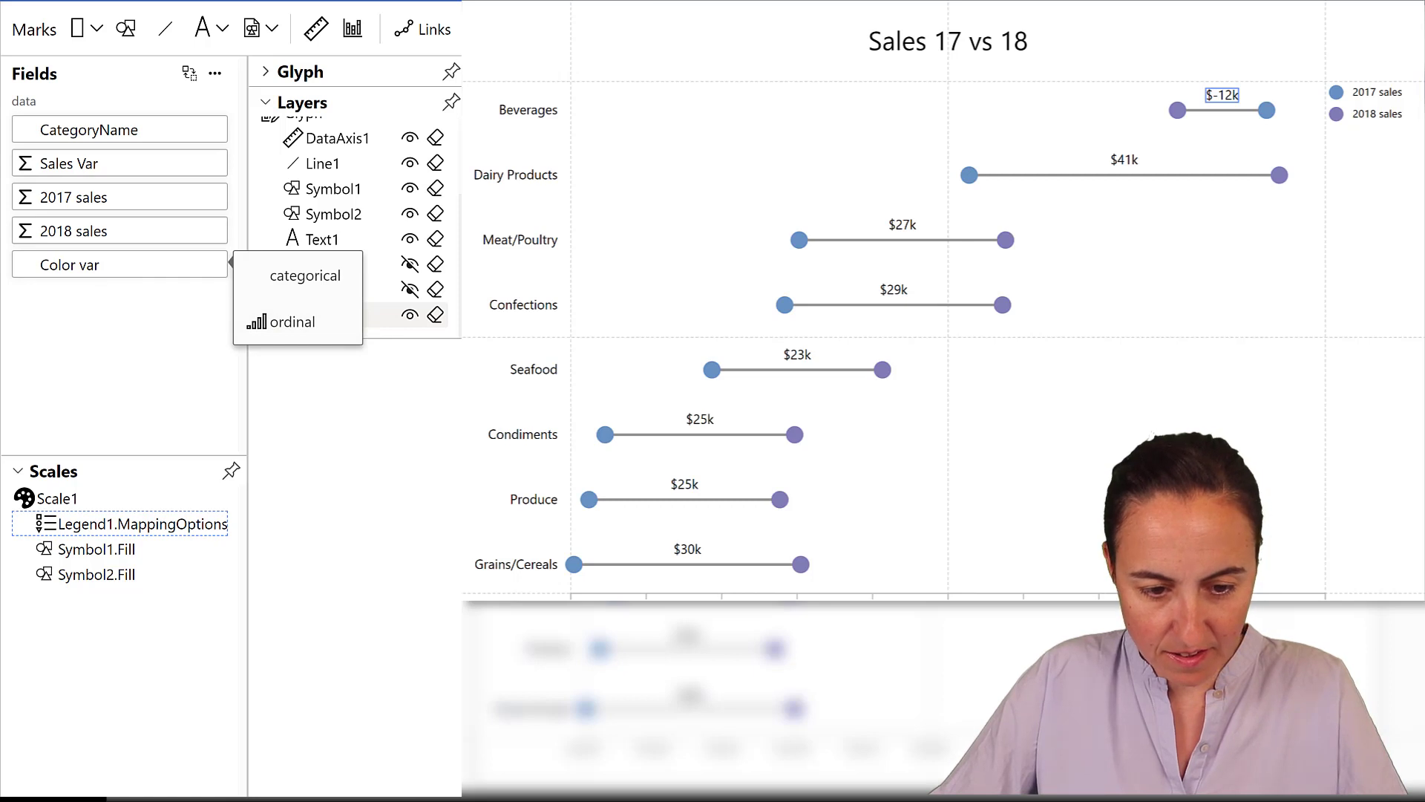
left_click(386, 314)
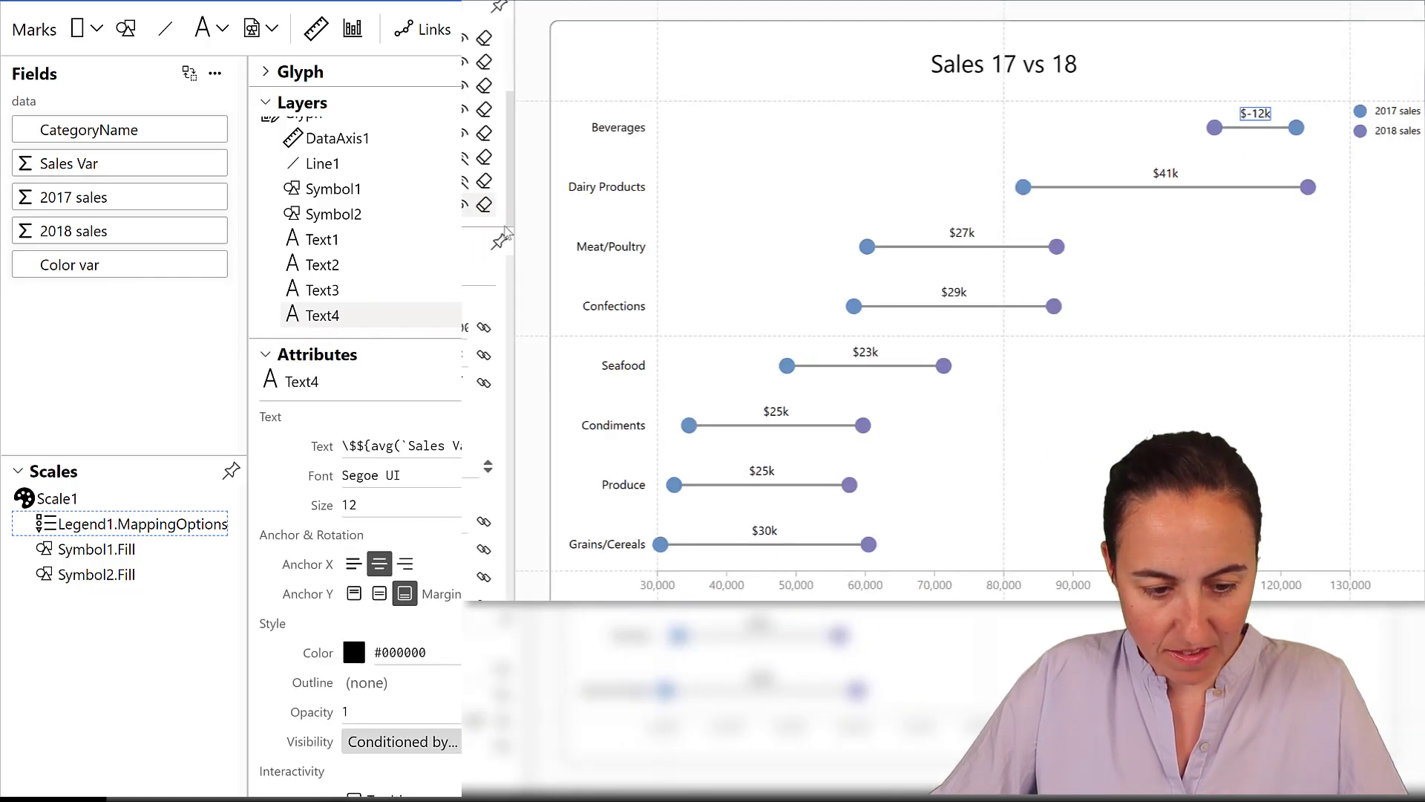
Float the attributes panel aside and bind the variance labels' colour to Color var.
left_click(501, 238)
left_click_drag(306, 68, 631, 15)
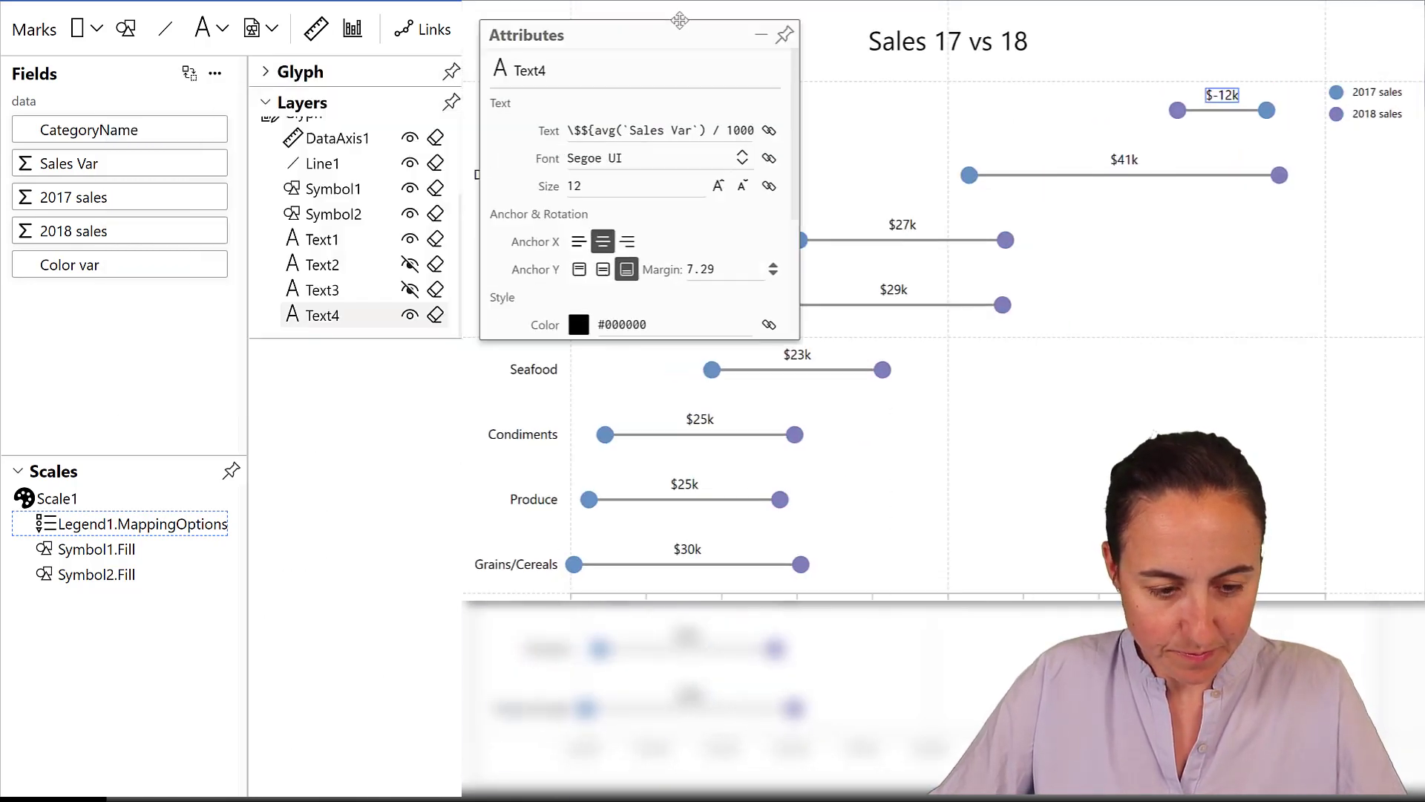
scroll(574, 194, "down", 3)
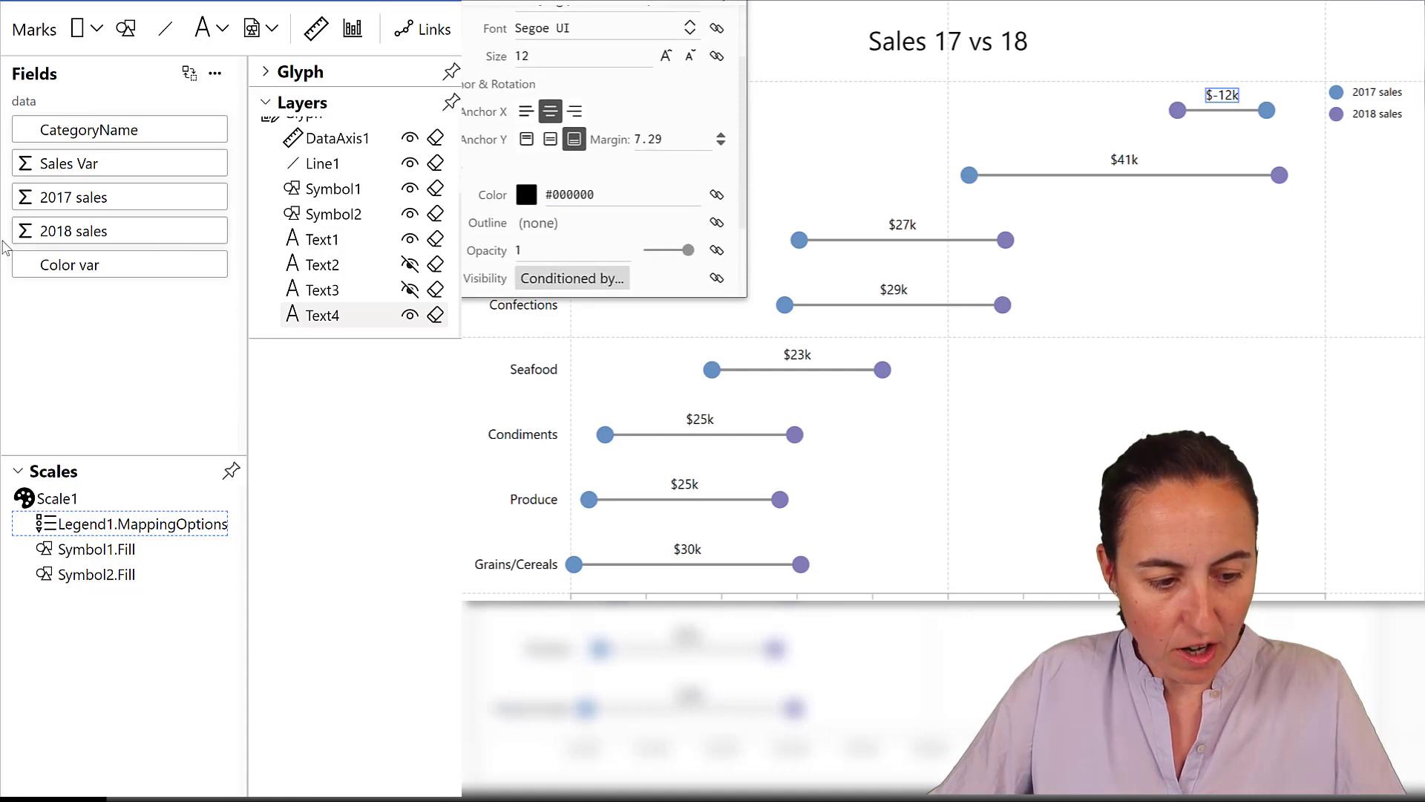
left_click_drag(67, 266, 612, 198)
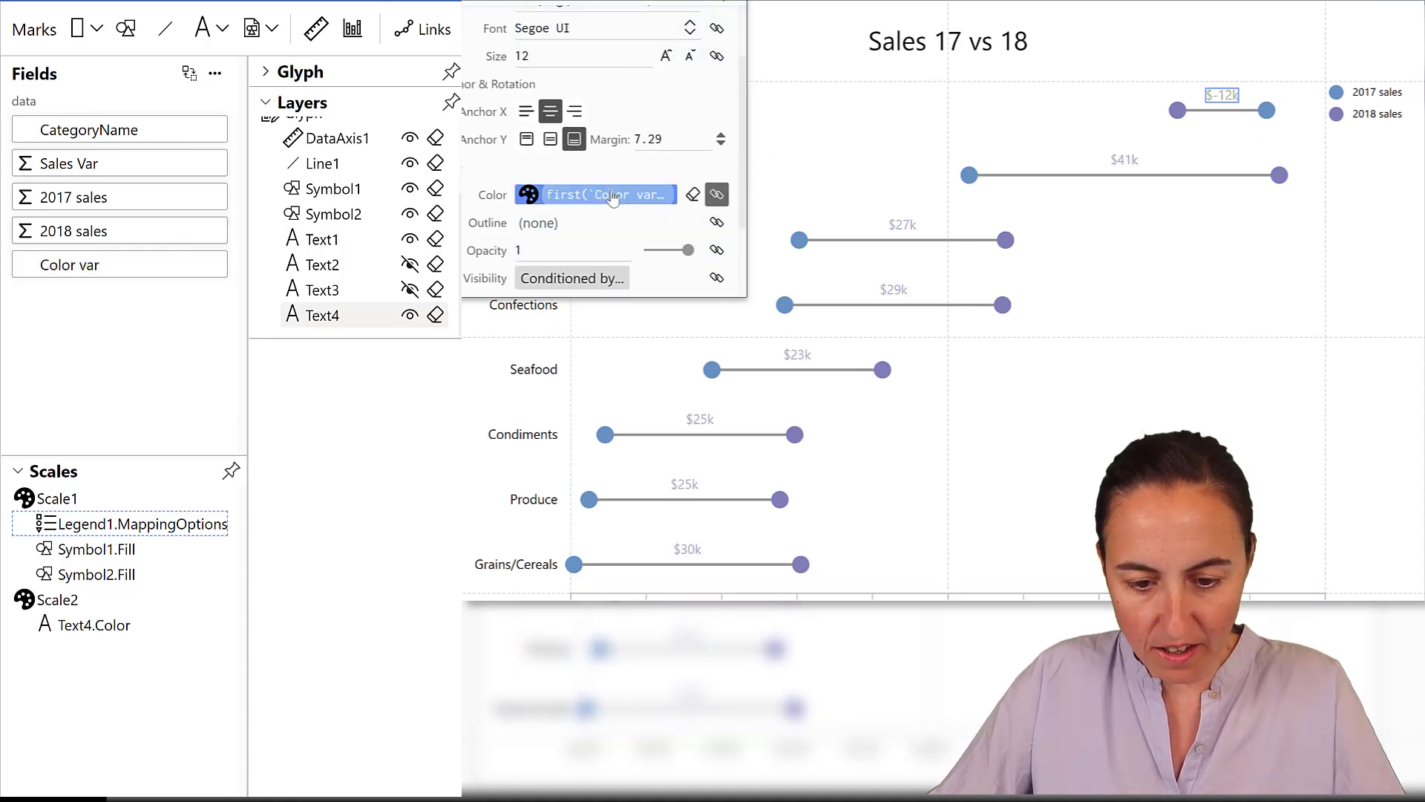
Set the colour scale to red #cb181d for Negative and green #238b45 for Positive.
left_click(716, 194)
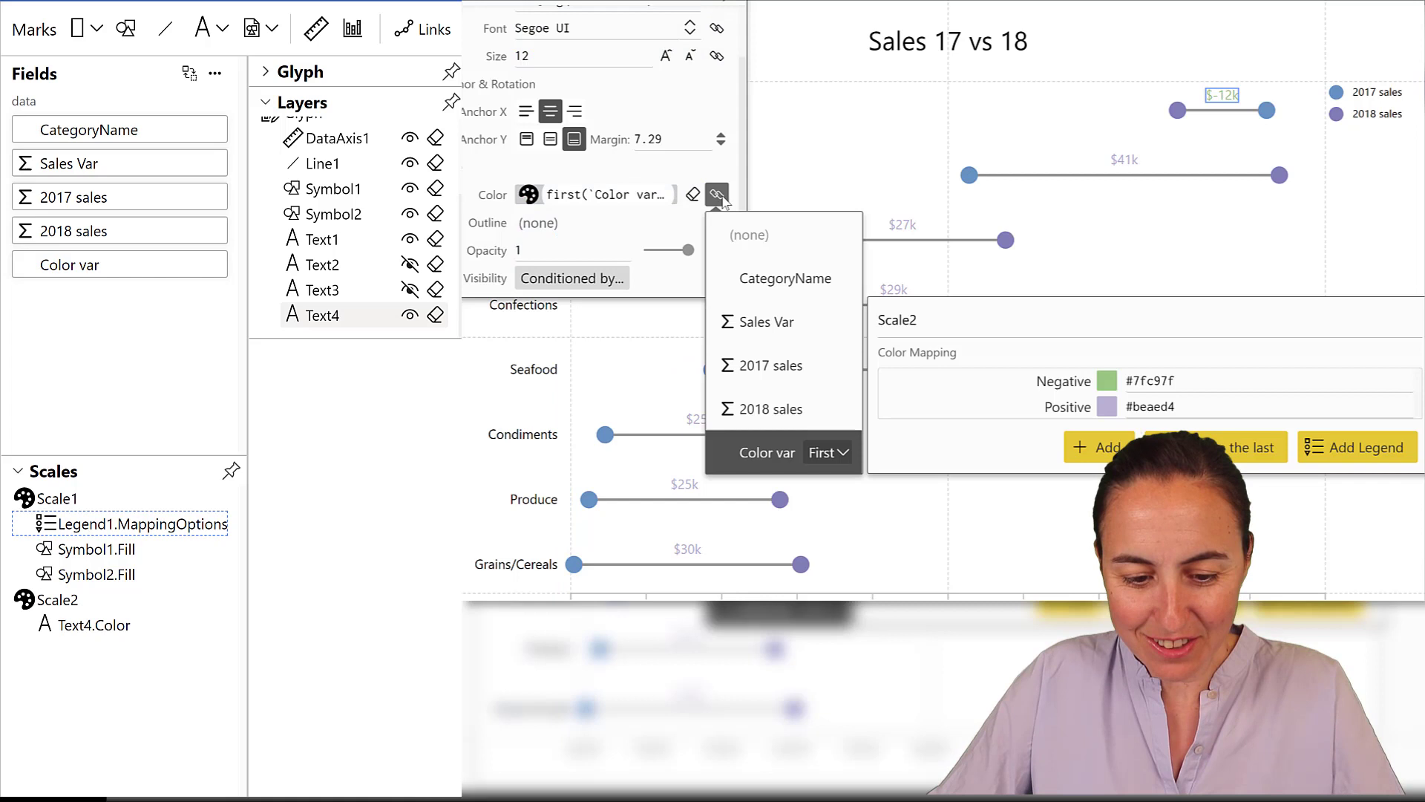
left_click(1106, 383)
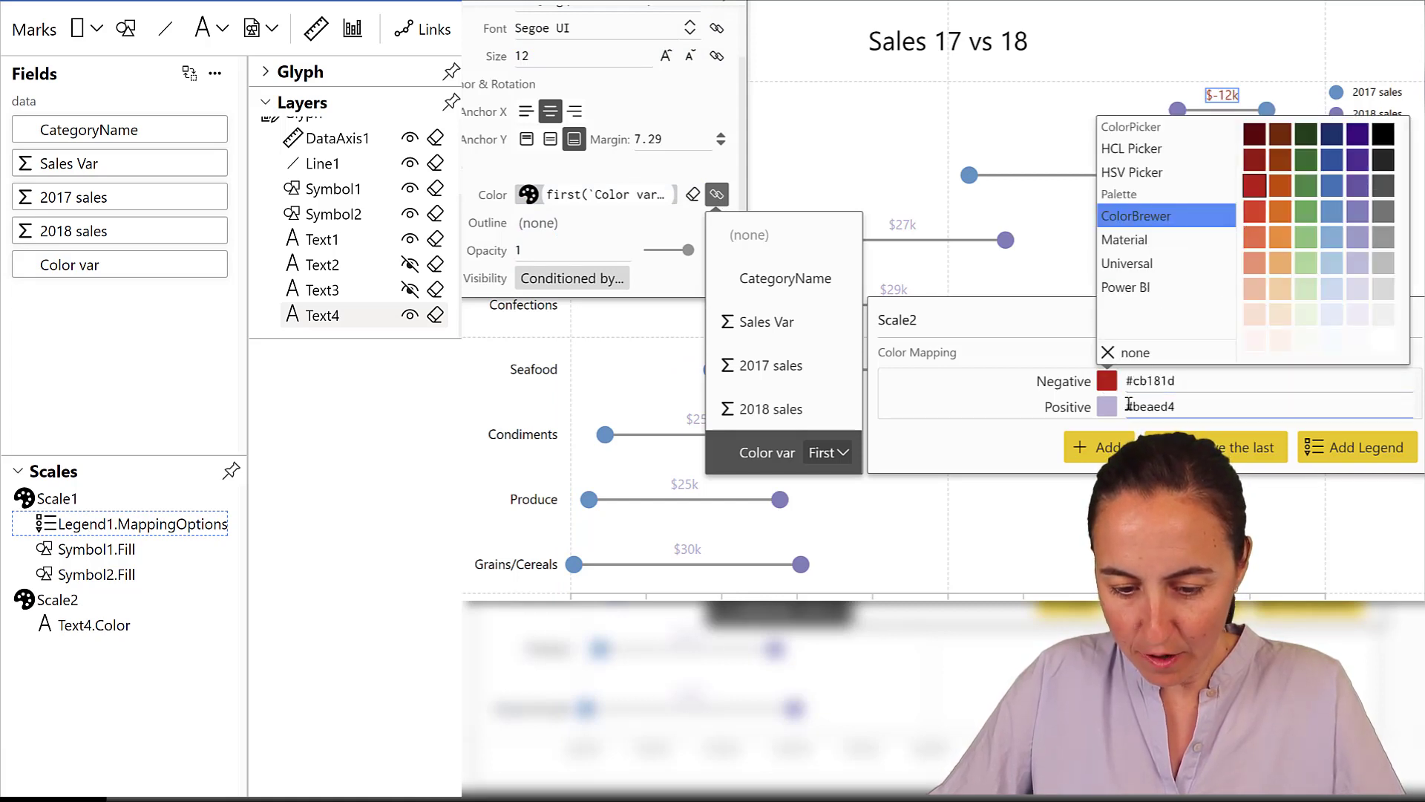
left_click(1106, 406)
left_click(1306, 215)
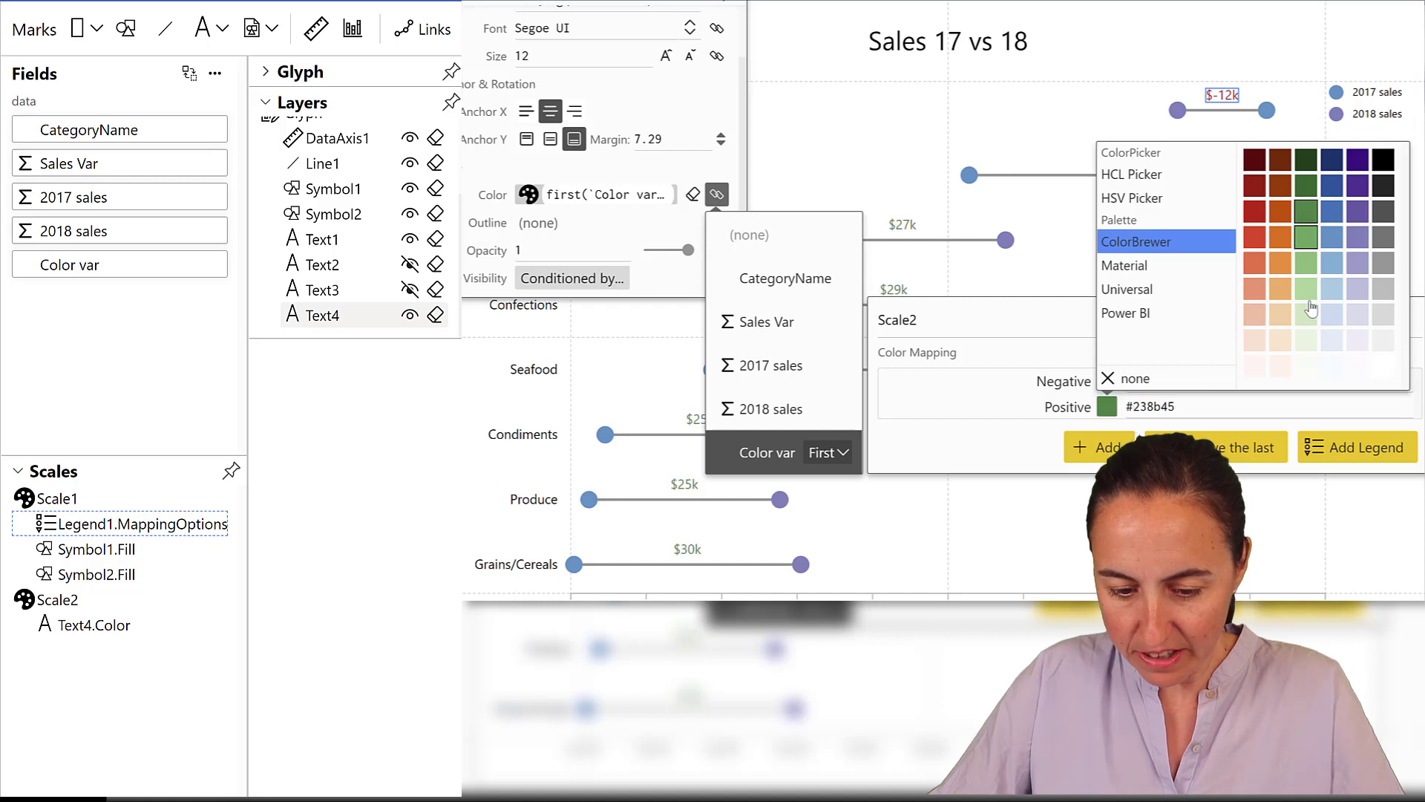
left_click(976, 335)
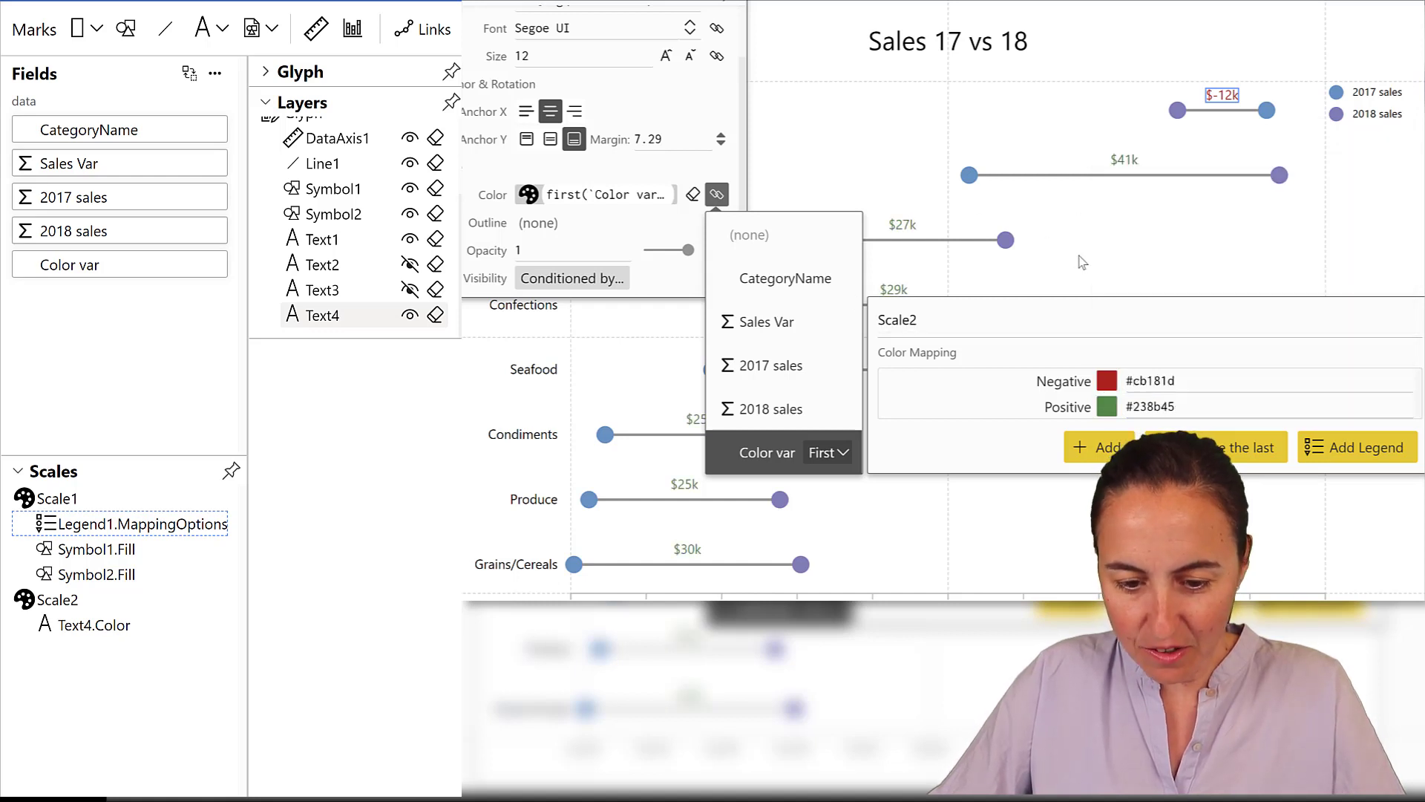
left_click(1188, 317)
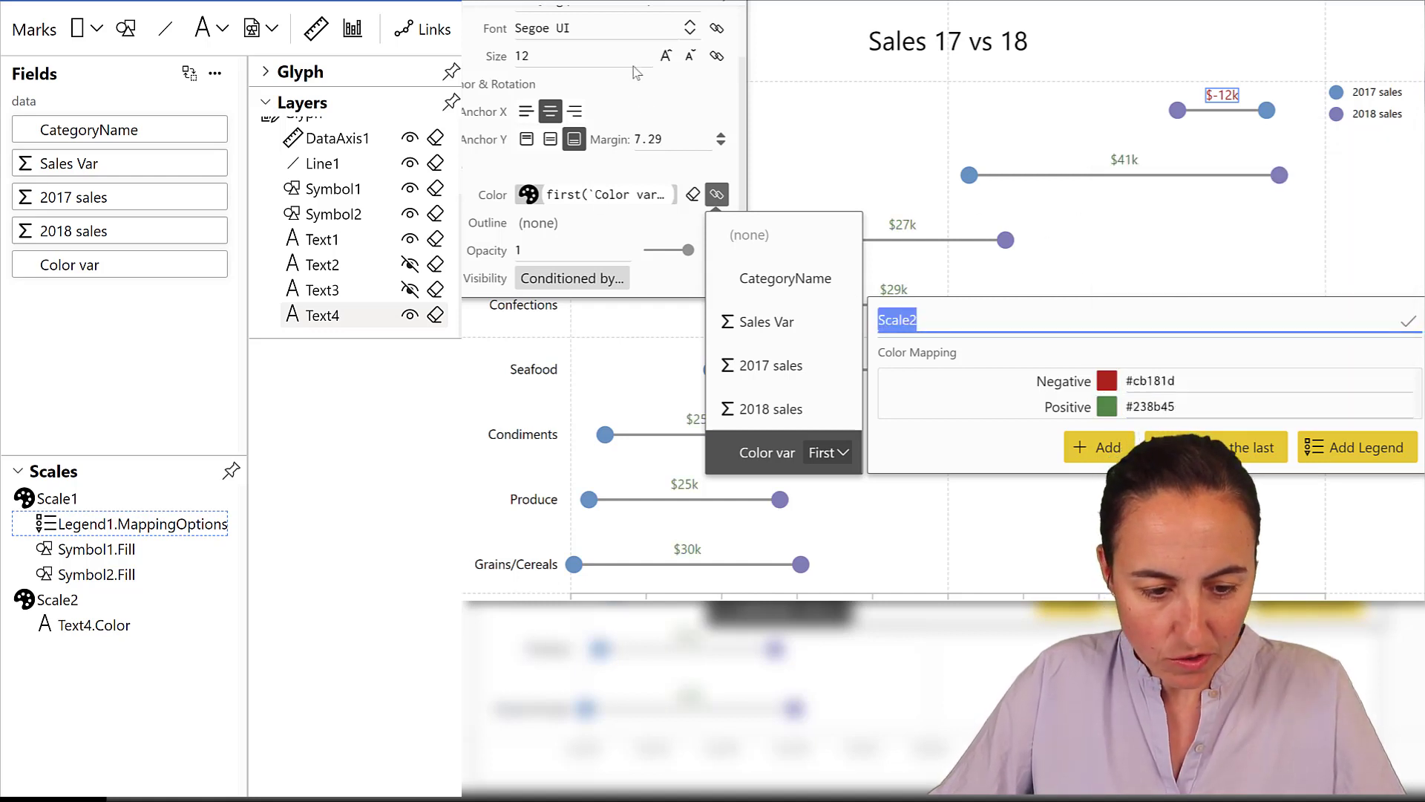
left_click(701, 31)
Set the variance label font to Impact at size 16.
left_click(691, 27)
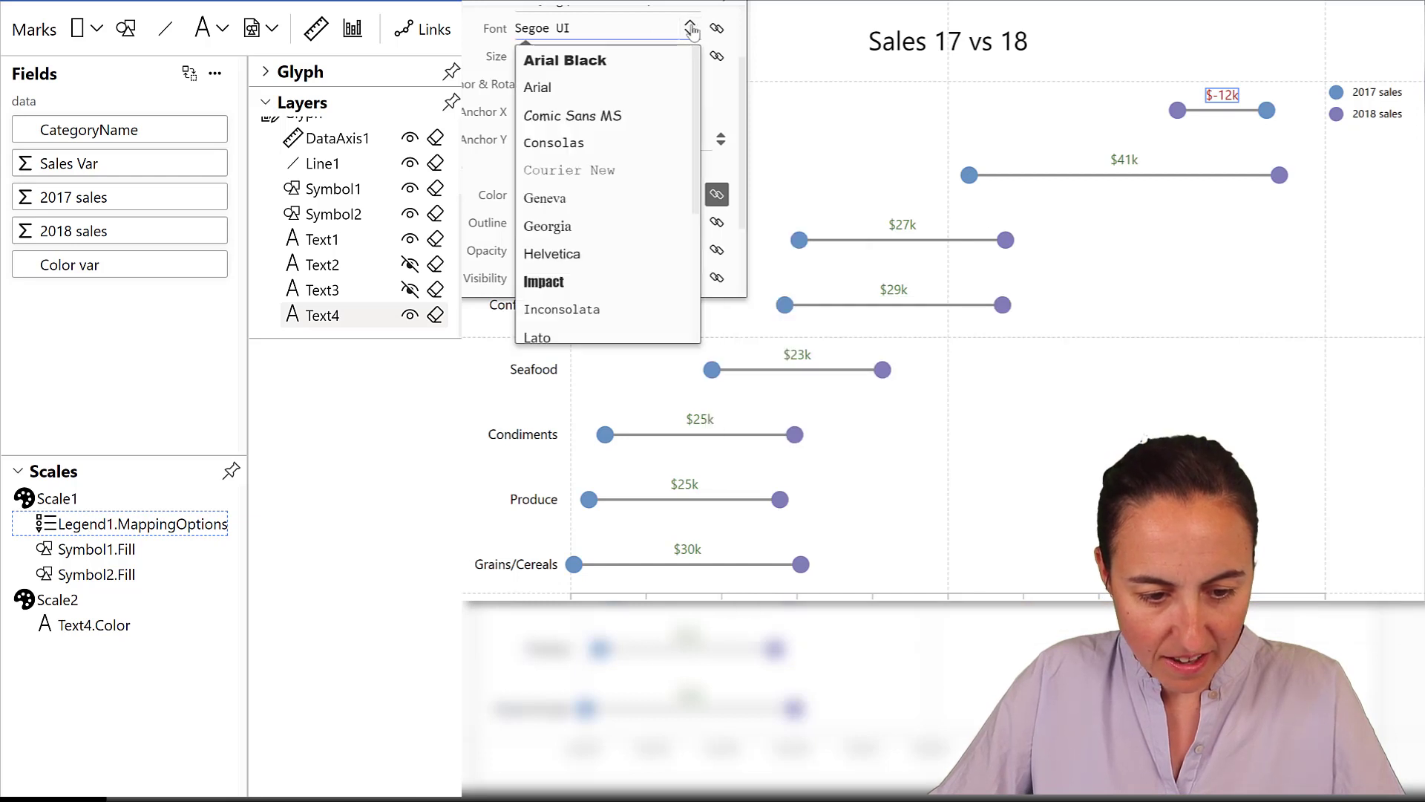
left_click(612, 281)
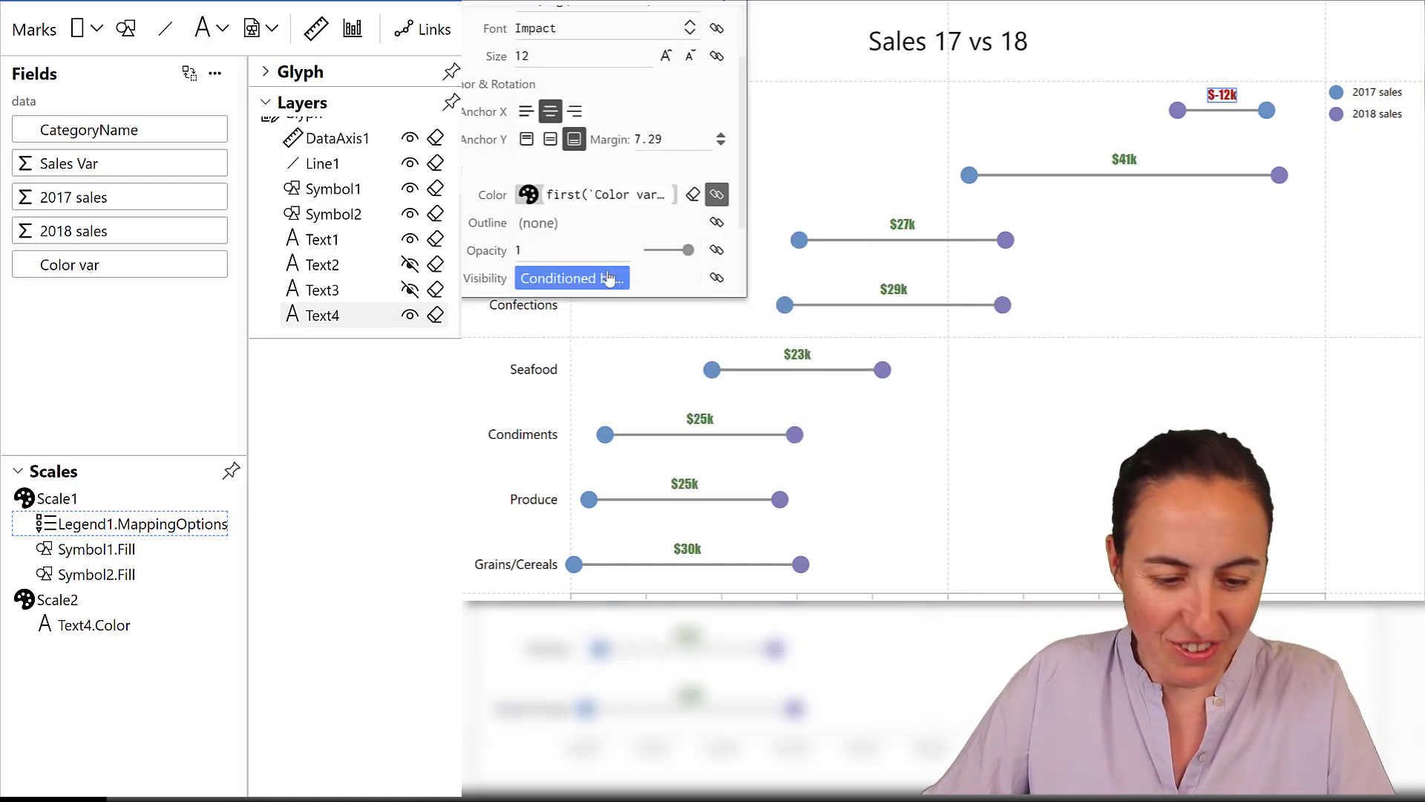
scroll(687, 97, "up", 1)
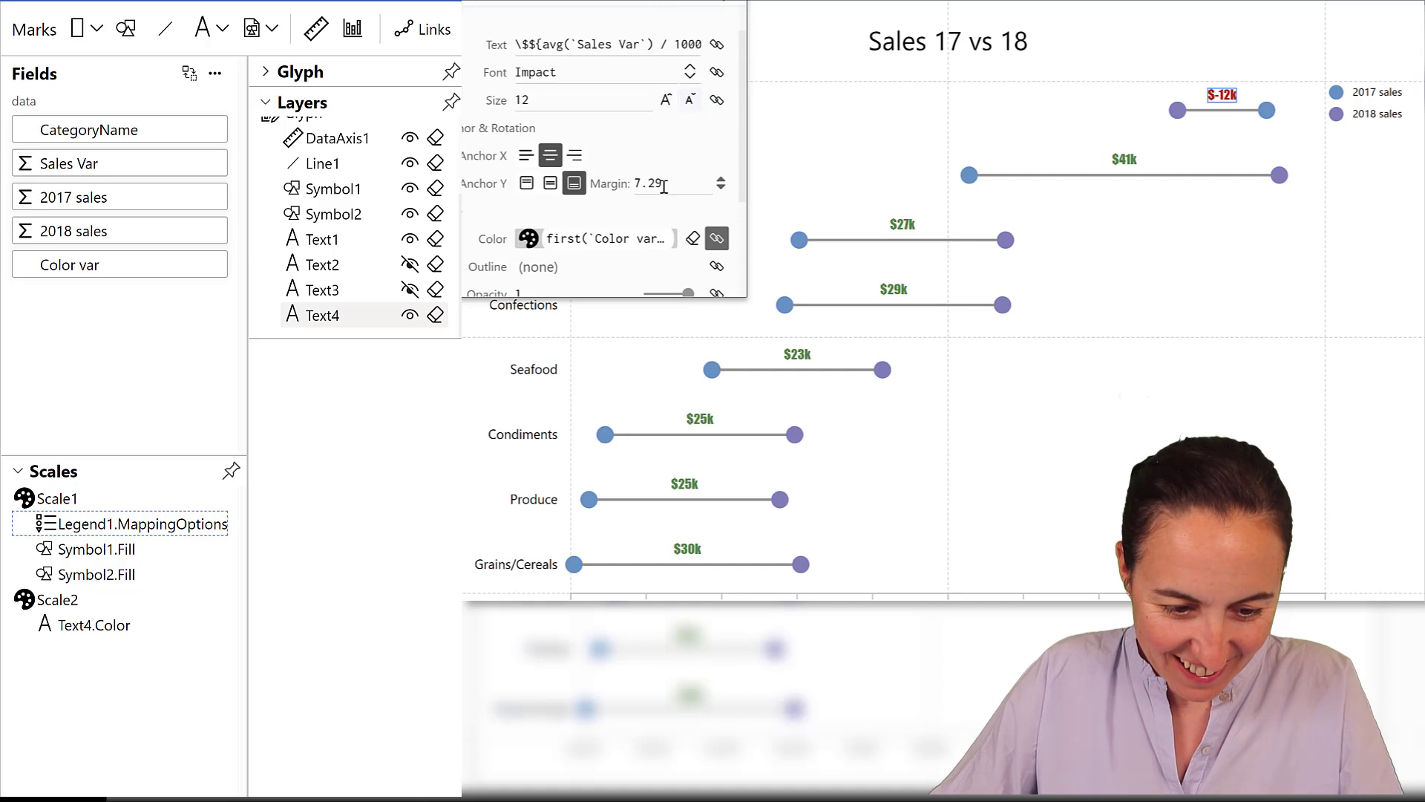
left_click(666, 101)
left_click(666, 102)
left_click(665, 102)
left_click(666, 104)
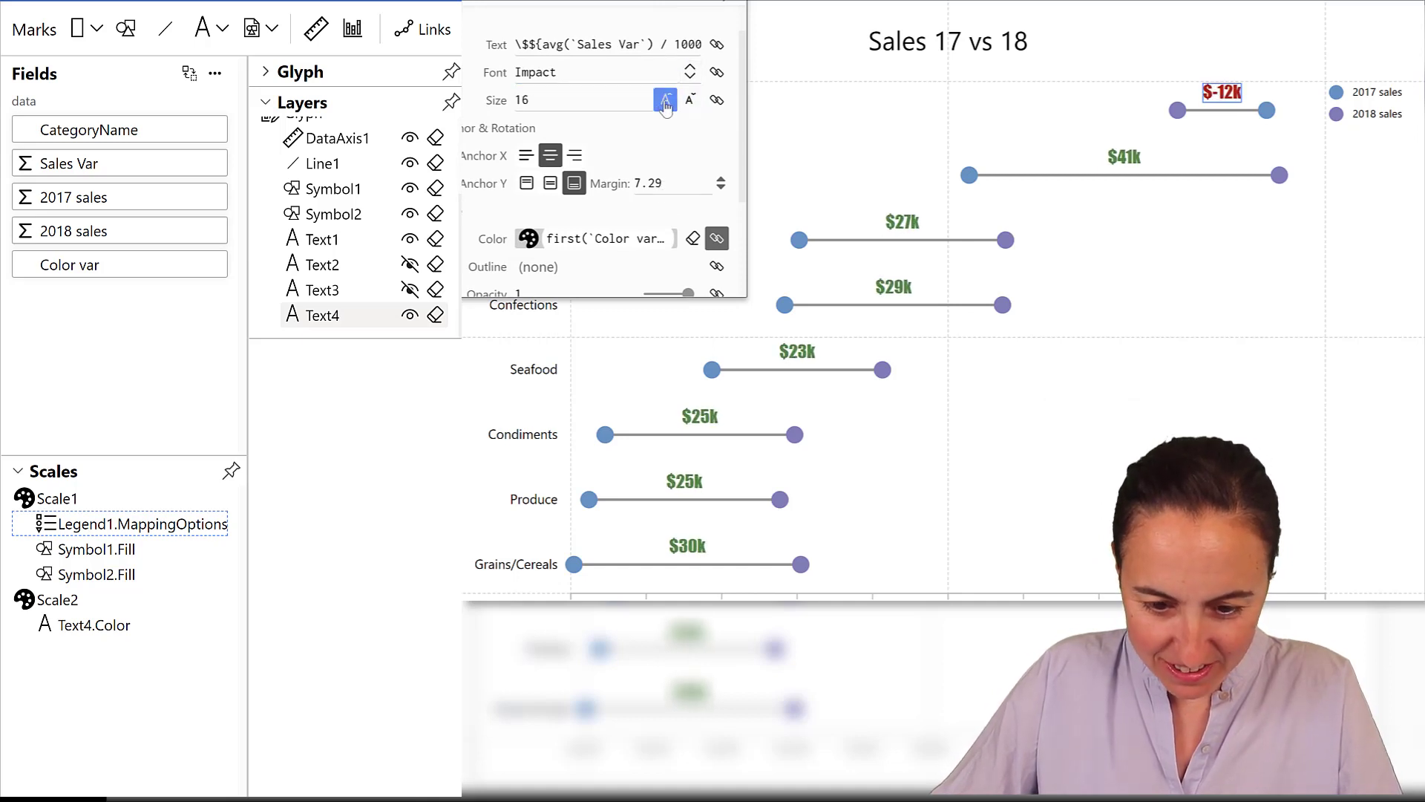
Set the chart's Background Color to the lightest blue swatch, #f7fbff.
left_click(805, 29)
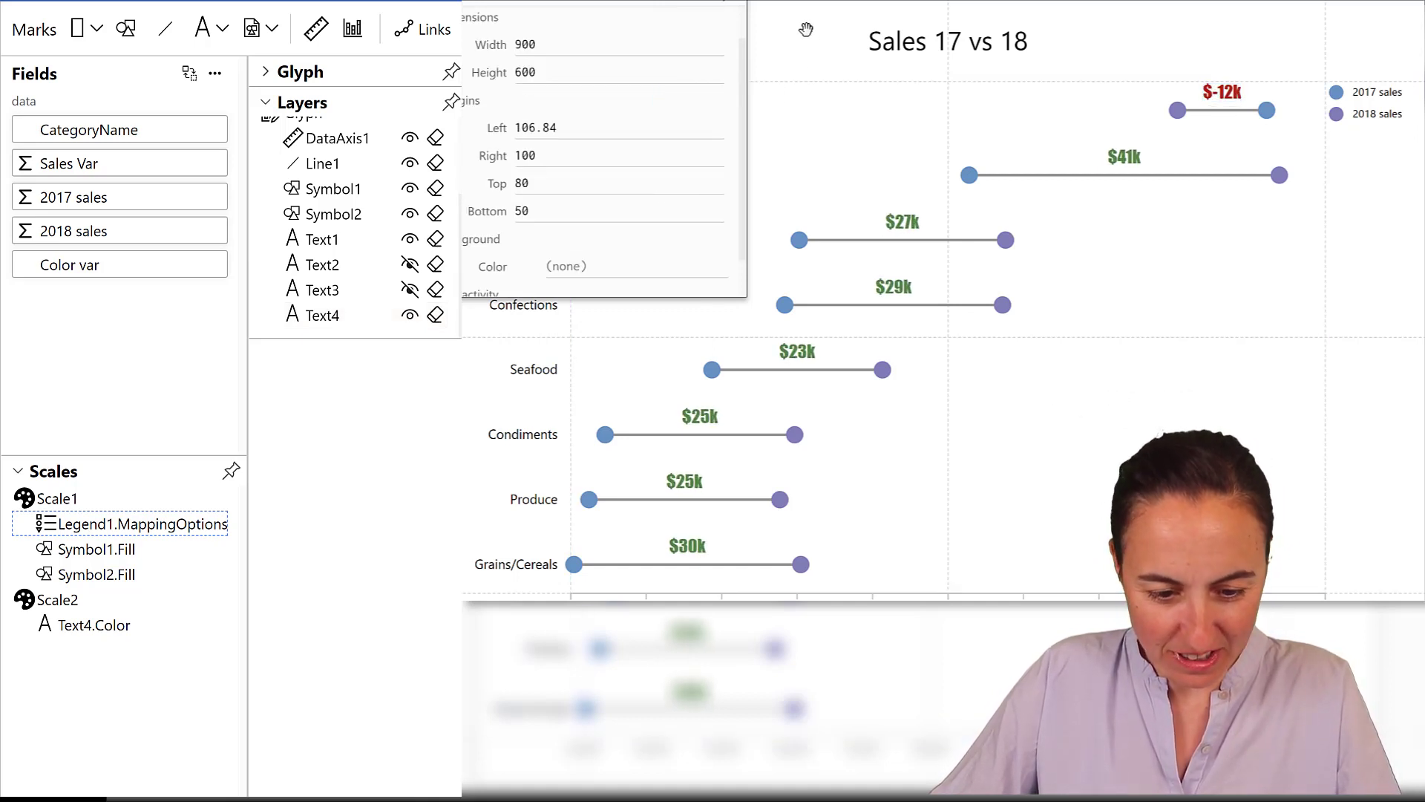
left_click(723, 9)
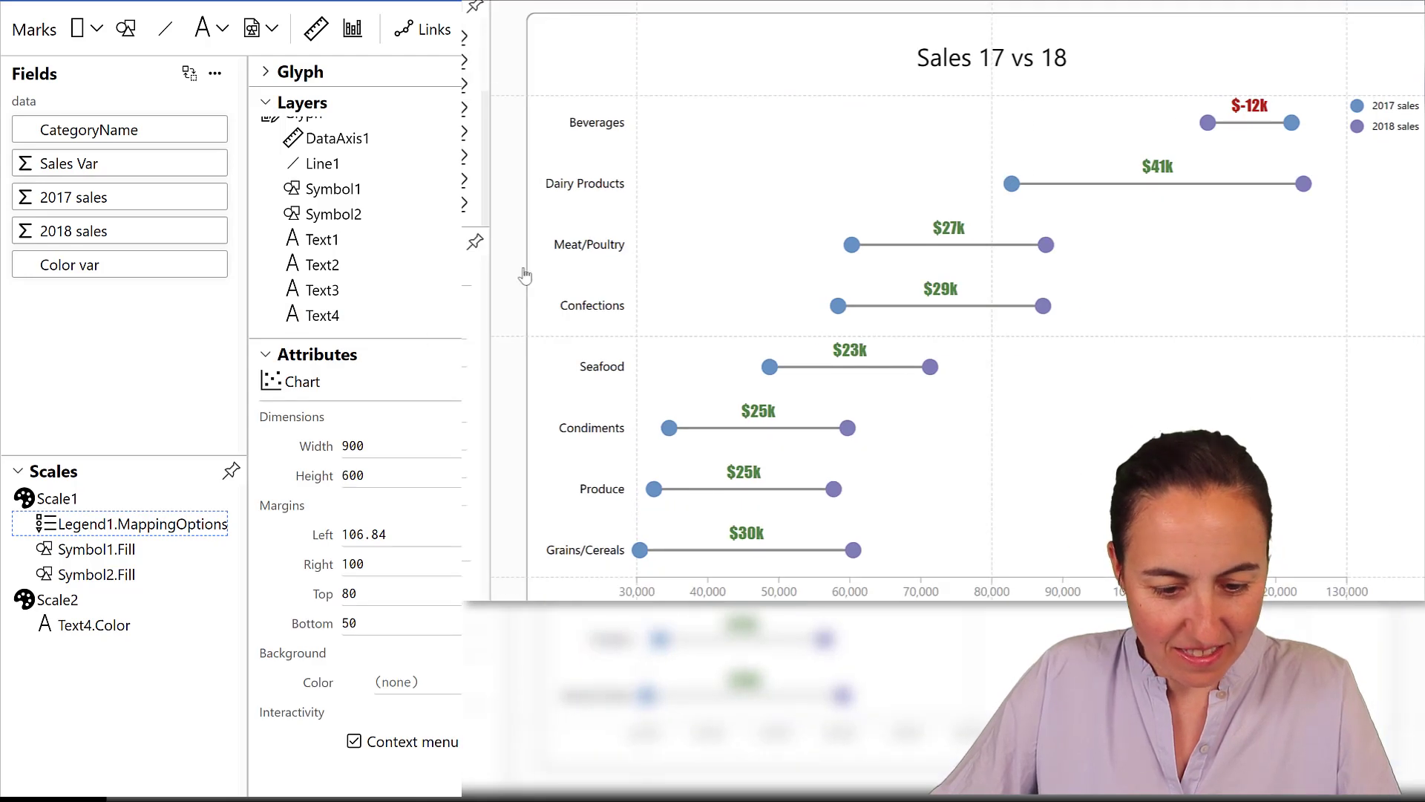
scroll(405, 200, "up", 1)
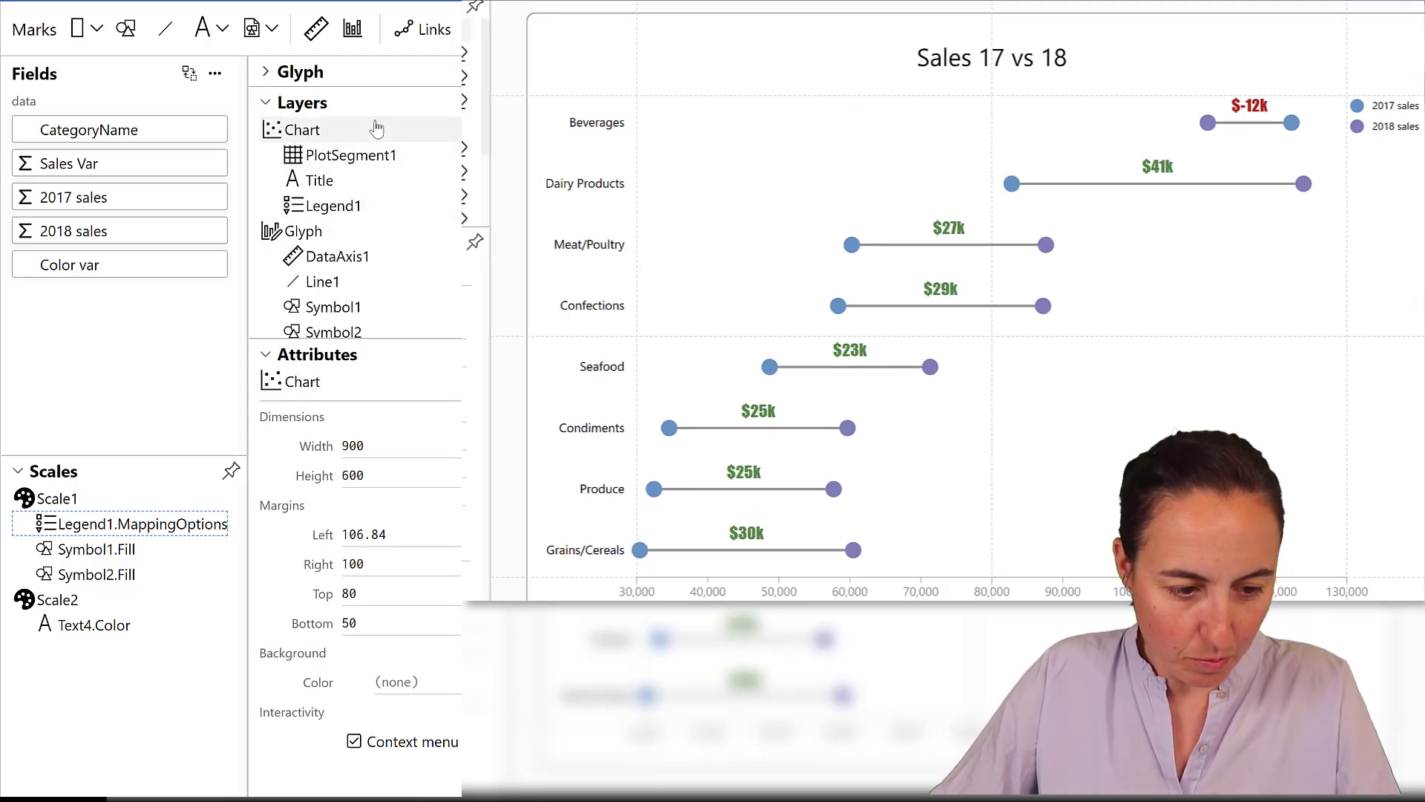
left_click(345, 445)
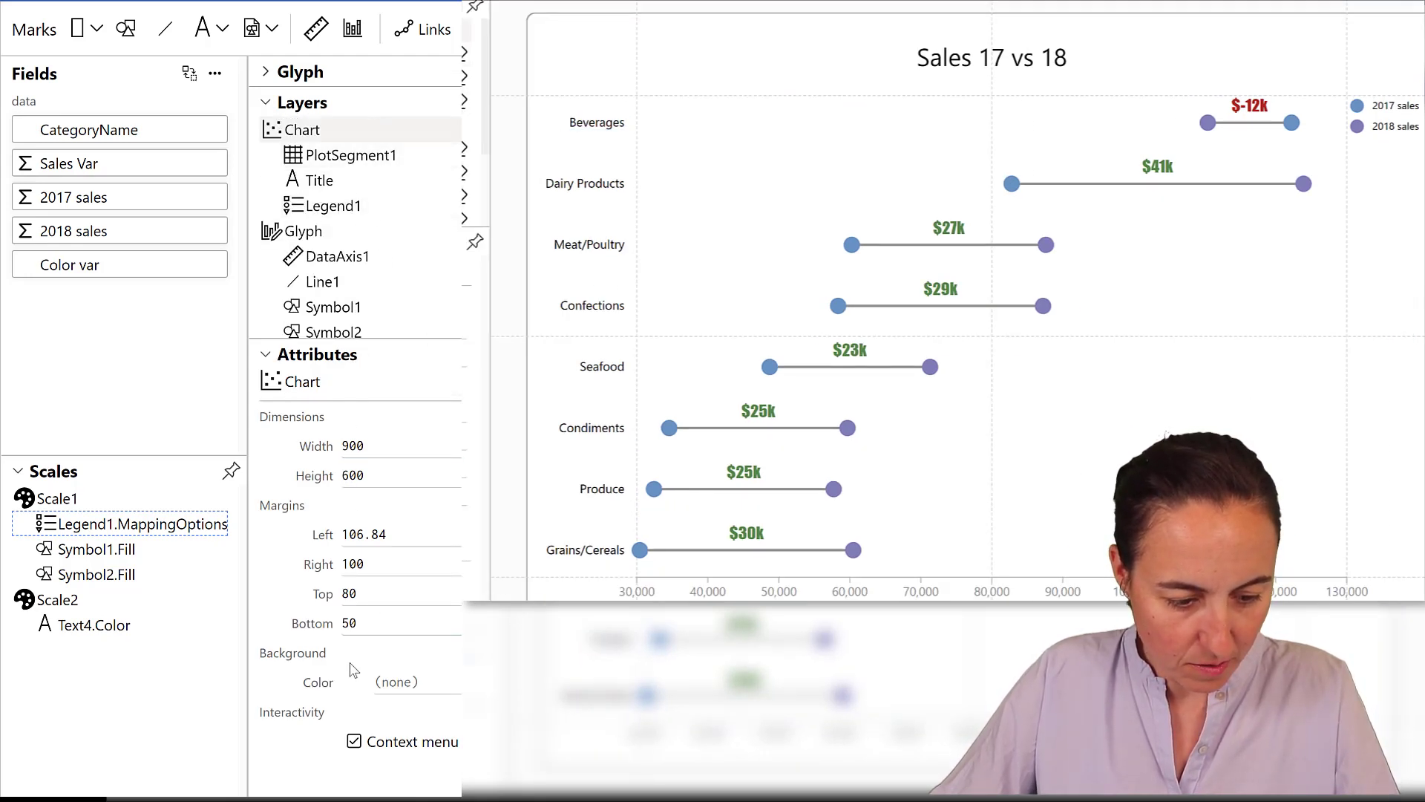
left_click(354, 696)
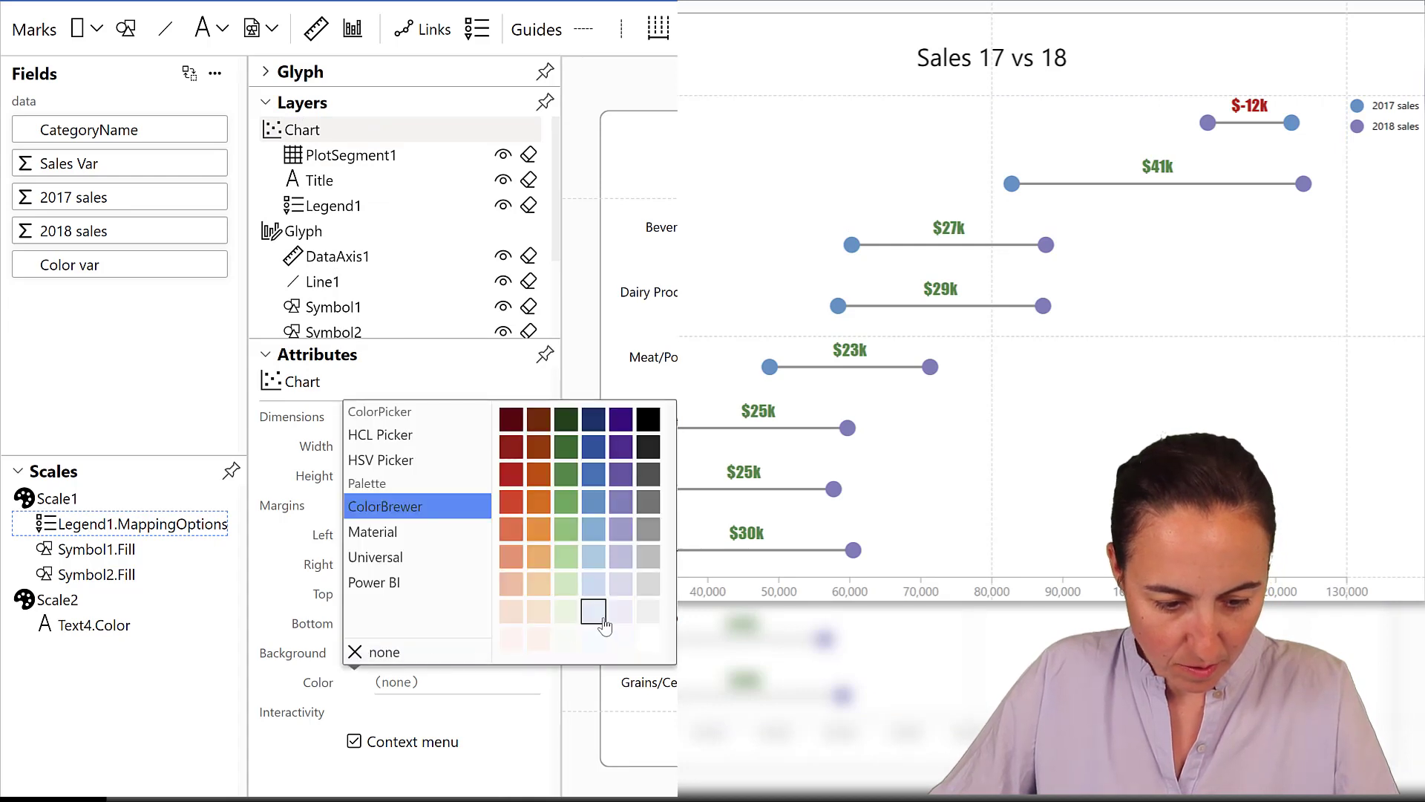
left_click(591, 639)
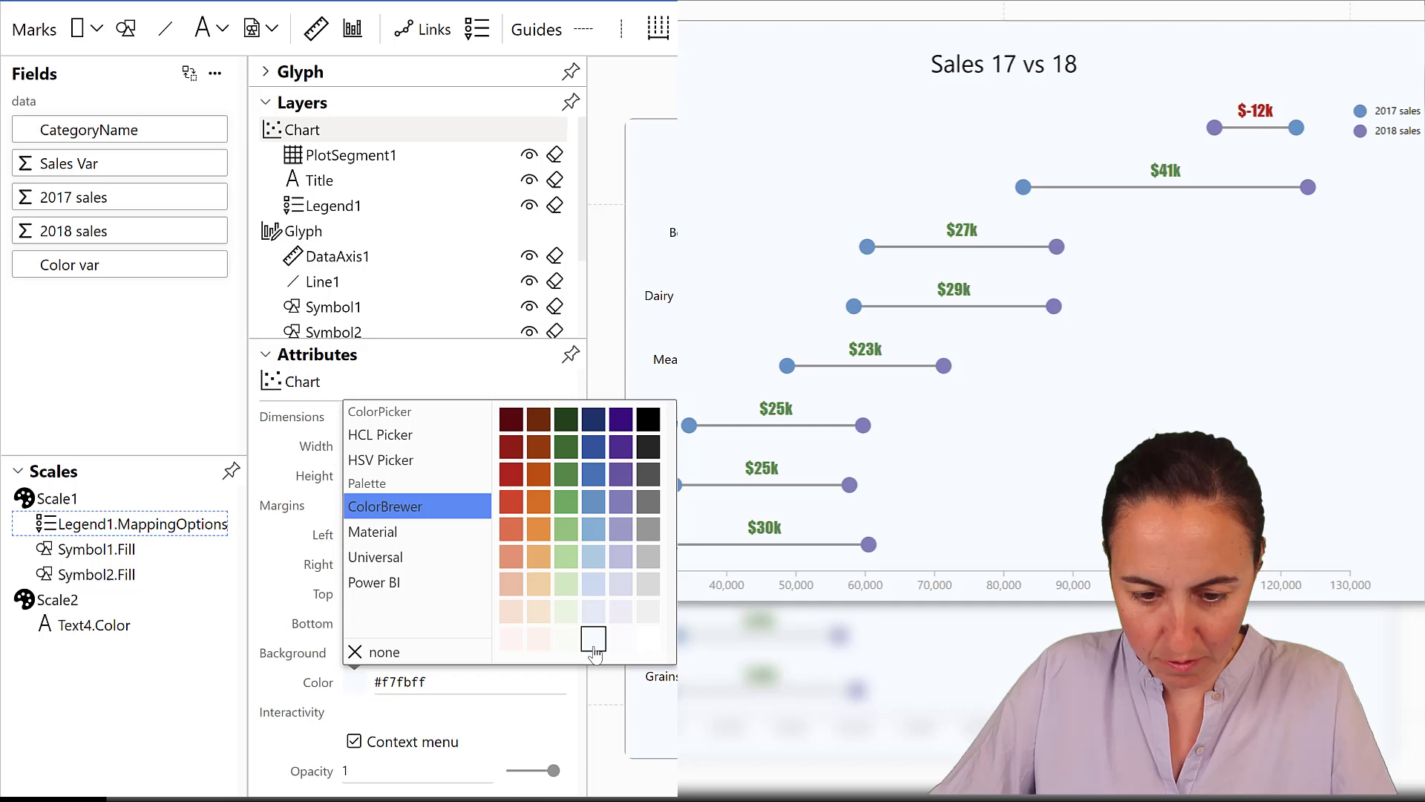
left_click(789, 78)
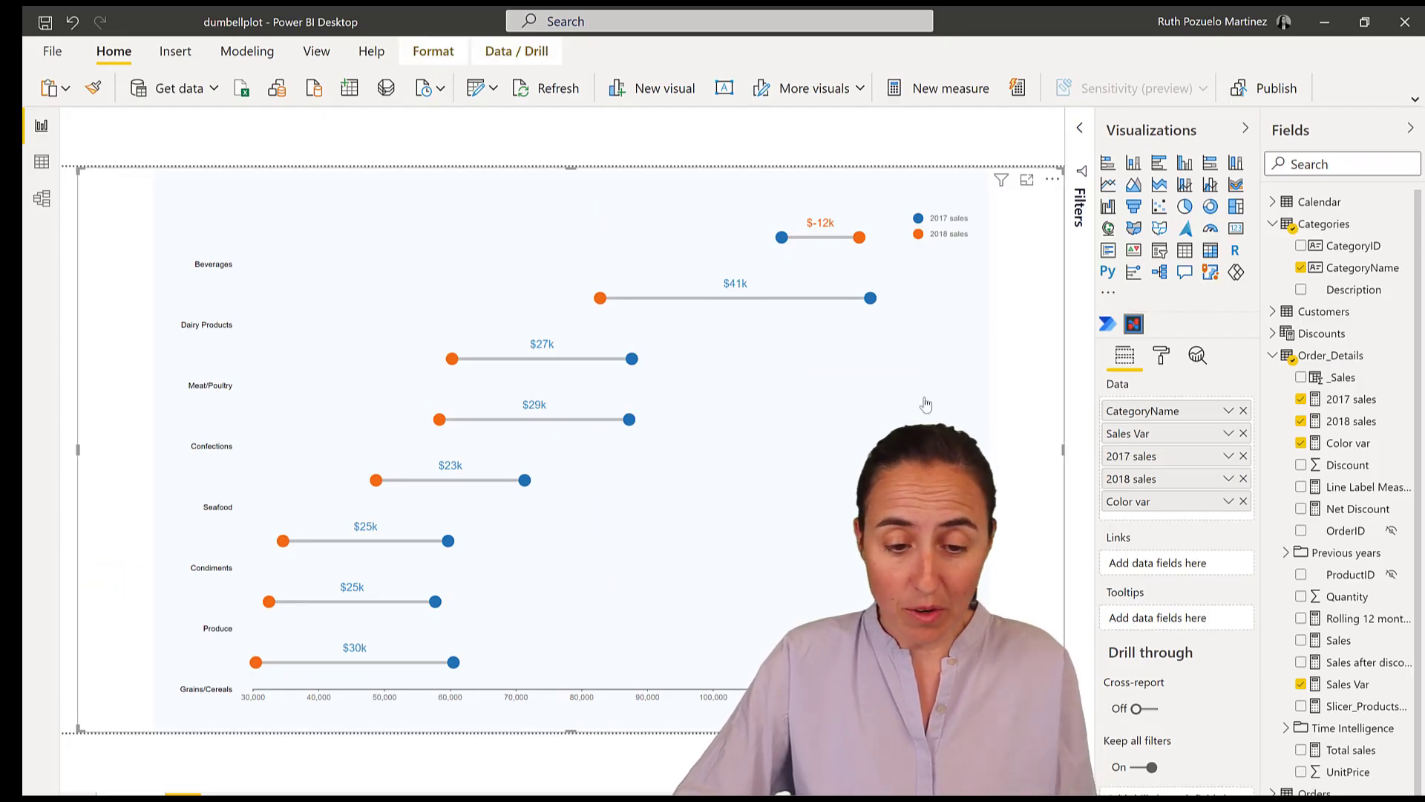
Open the dumbbell visual for editing via its More options menu.
left_click(1280, 227)
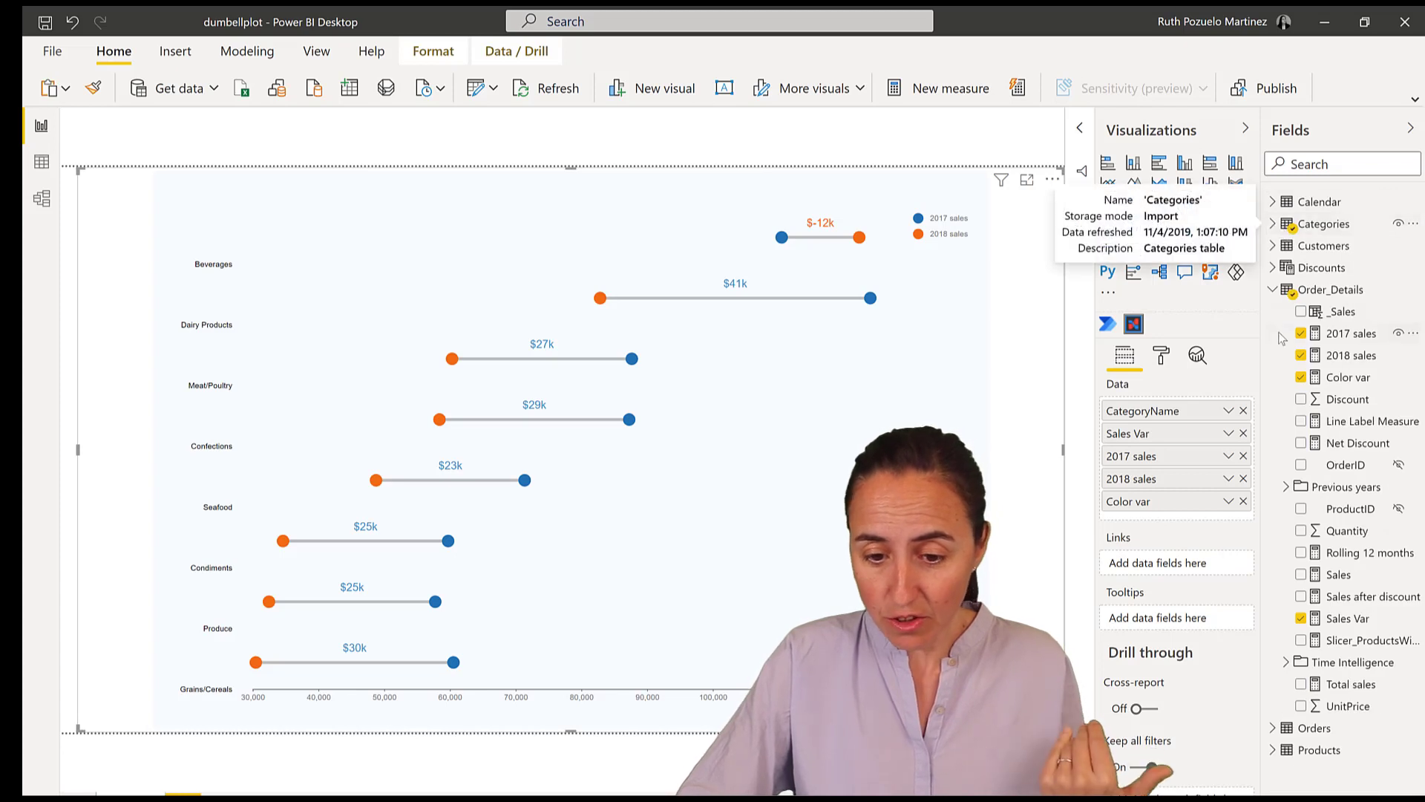
left_click(1280, 227)
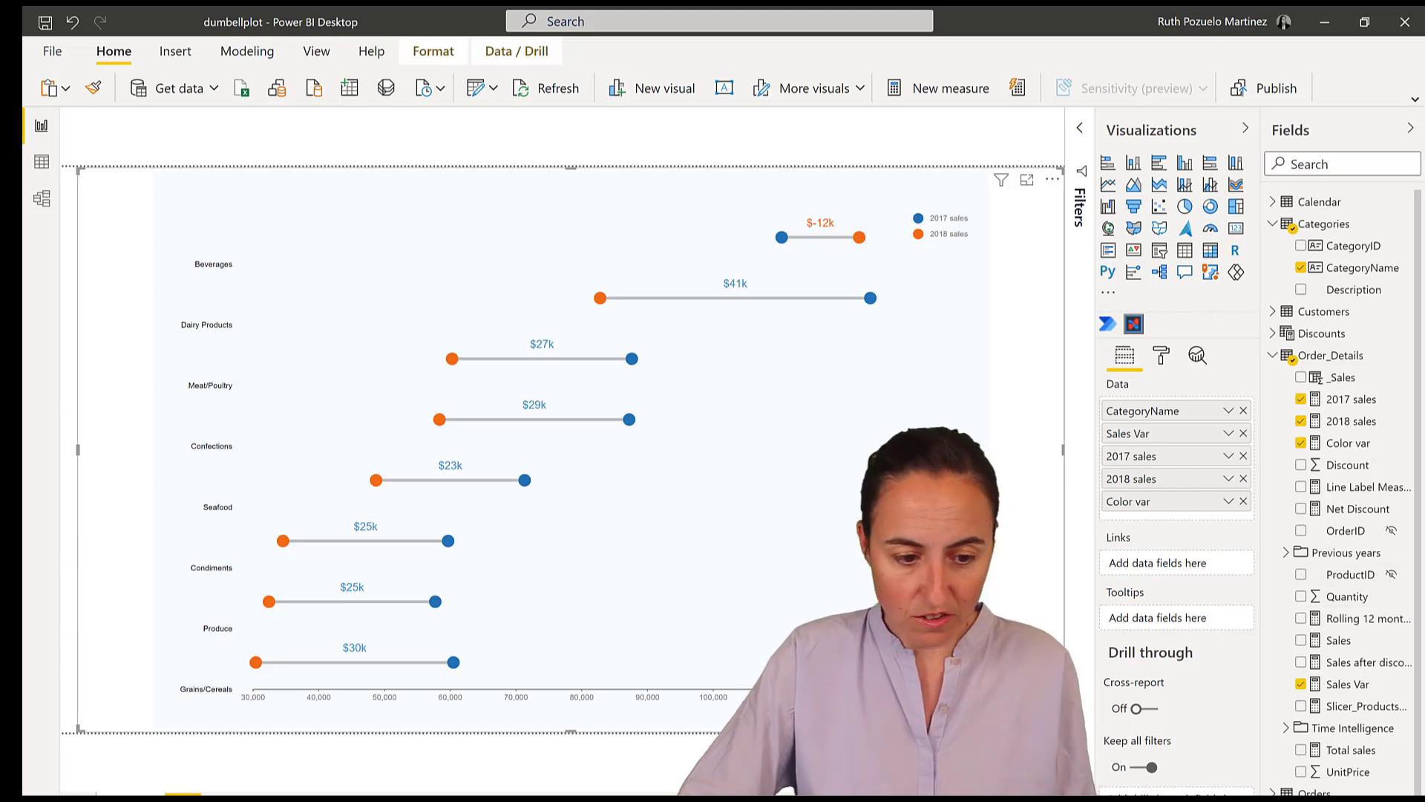
left_click(1052, 179)
left_click(1067, 206)
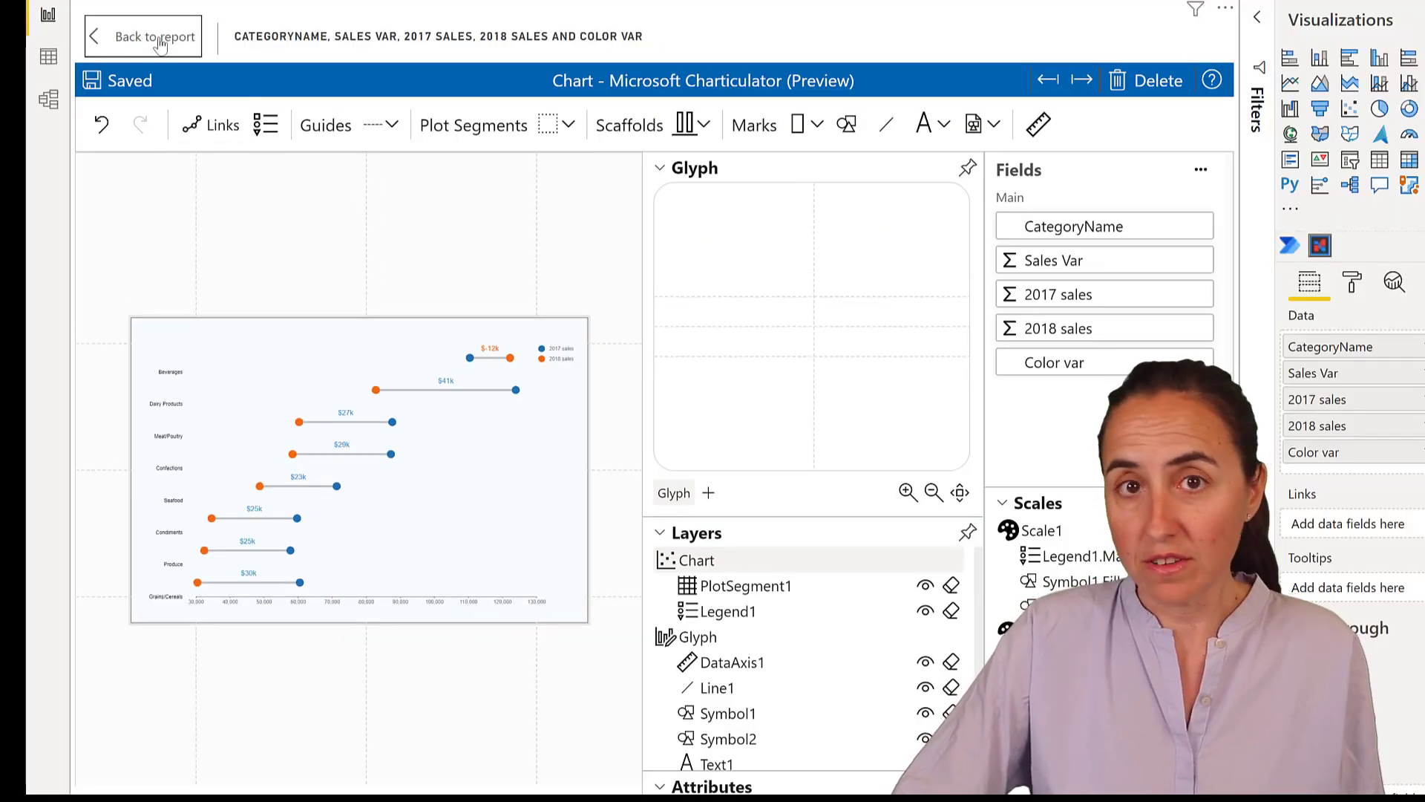
Resize the dumbbell visual smaller into the upper-left, then reopen it via More options > Edit.
left_click(158, 45)
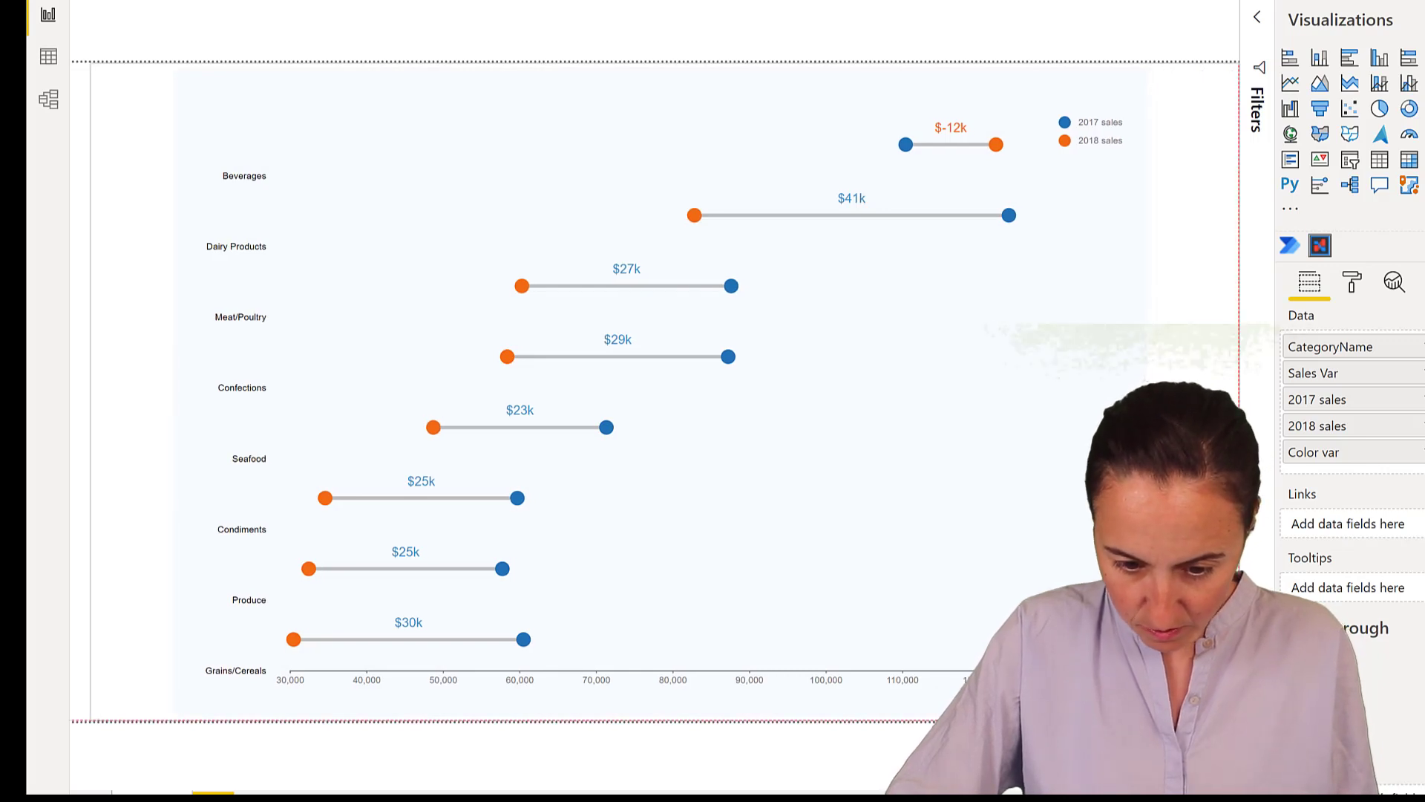
left_click_drag(1237, 720, 602, 360)
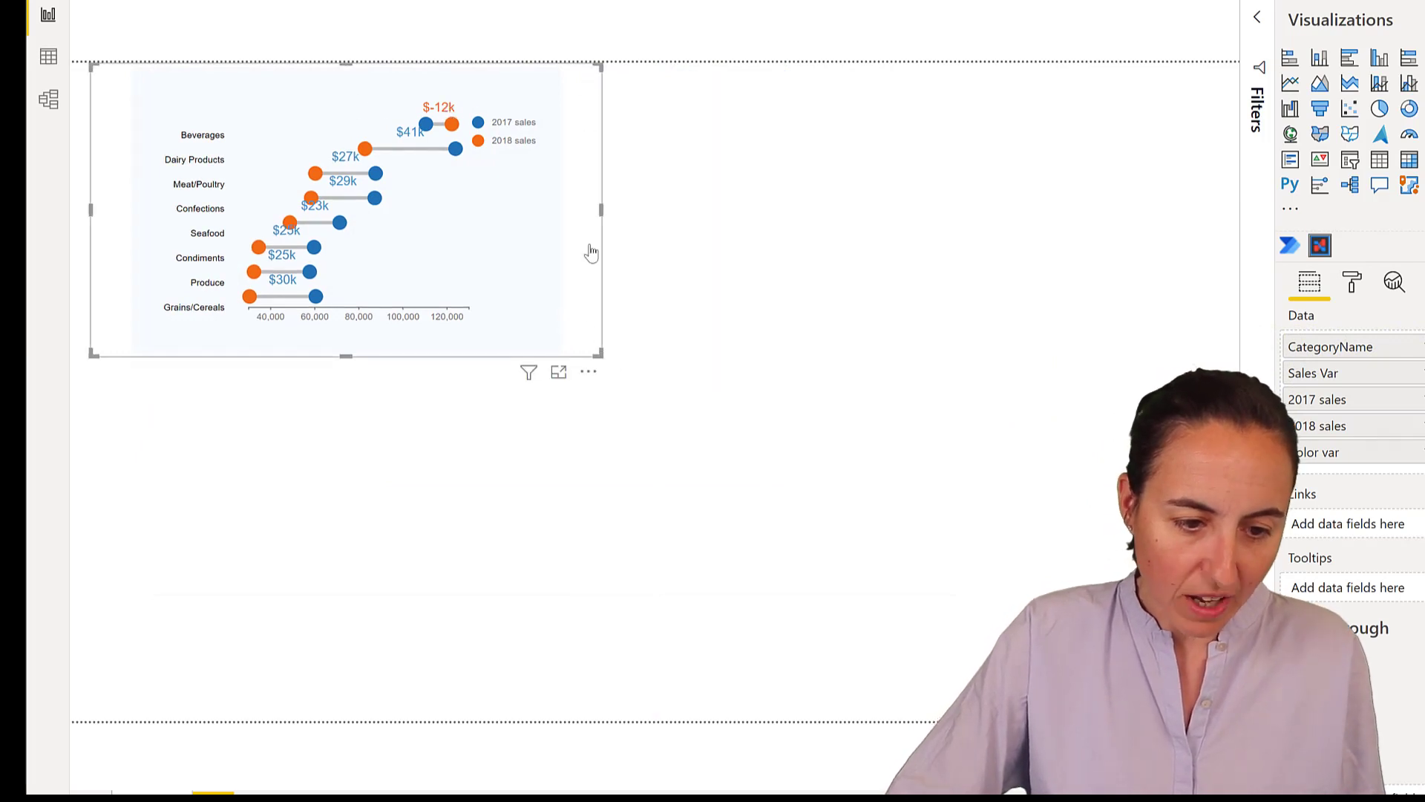
left_click(588, 371)
left_click(629, 397)
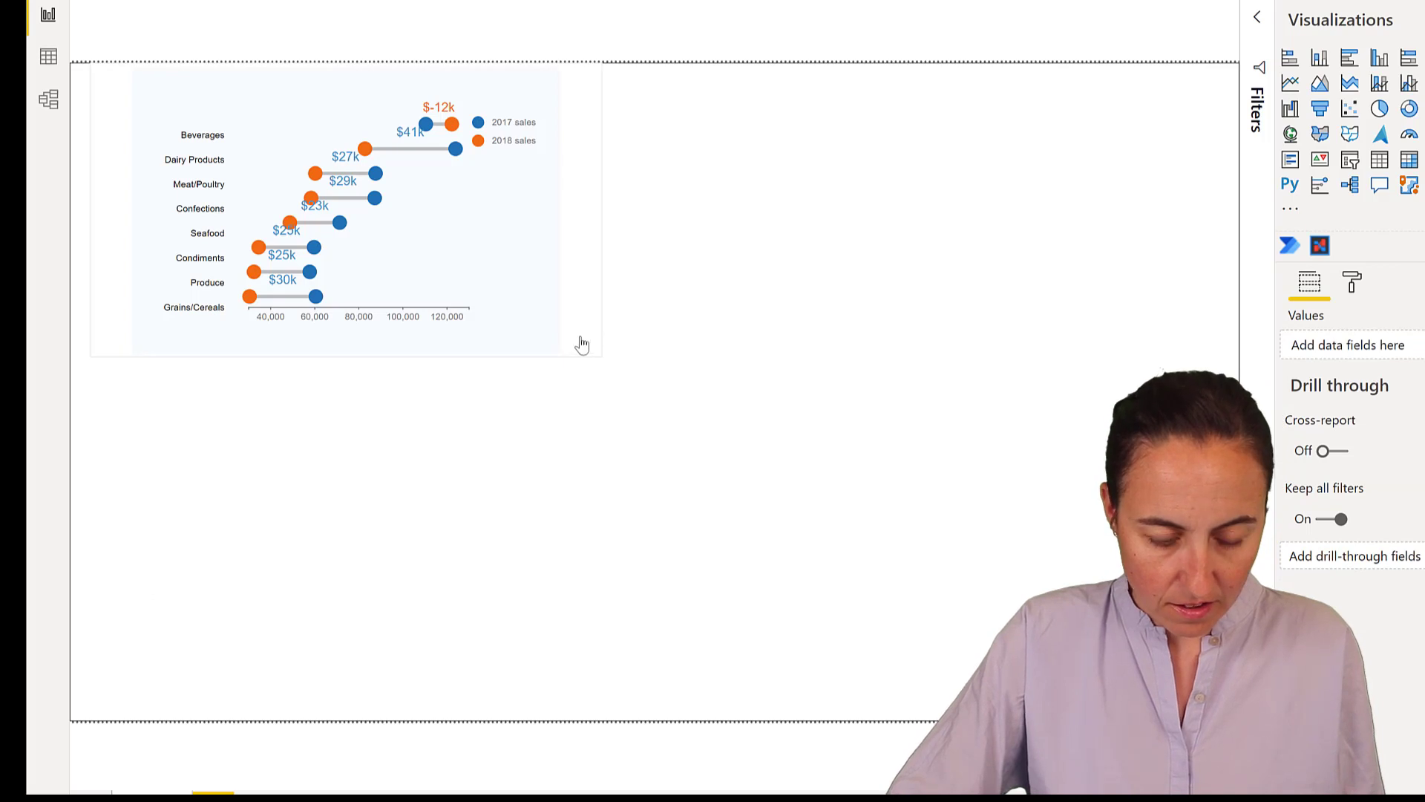
left_click(580, 343)
left_click(589, 372)
left_click(616, 397)
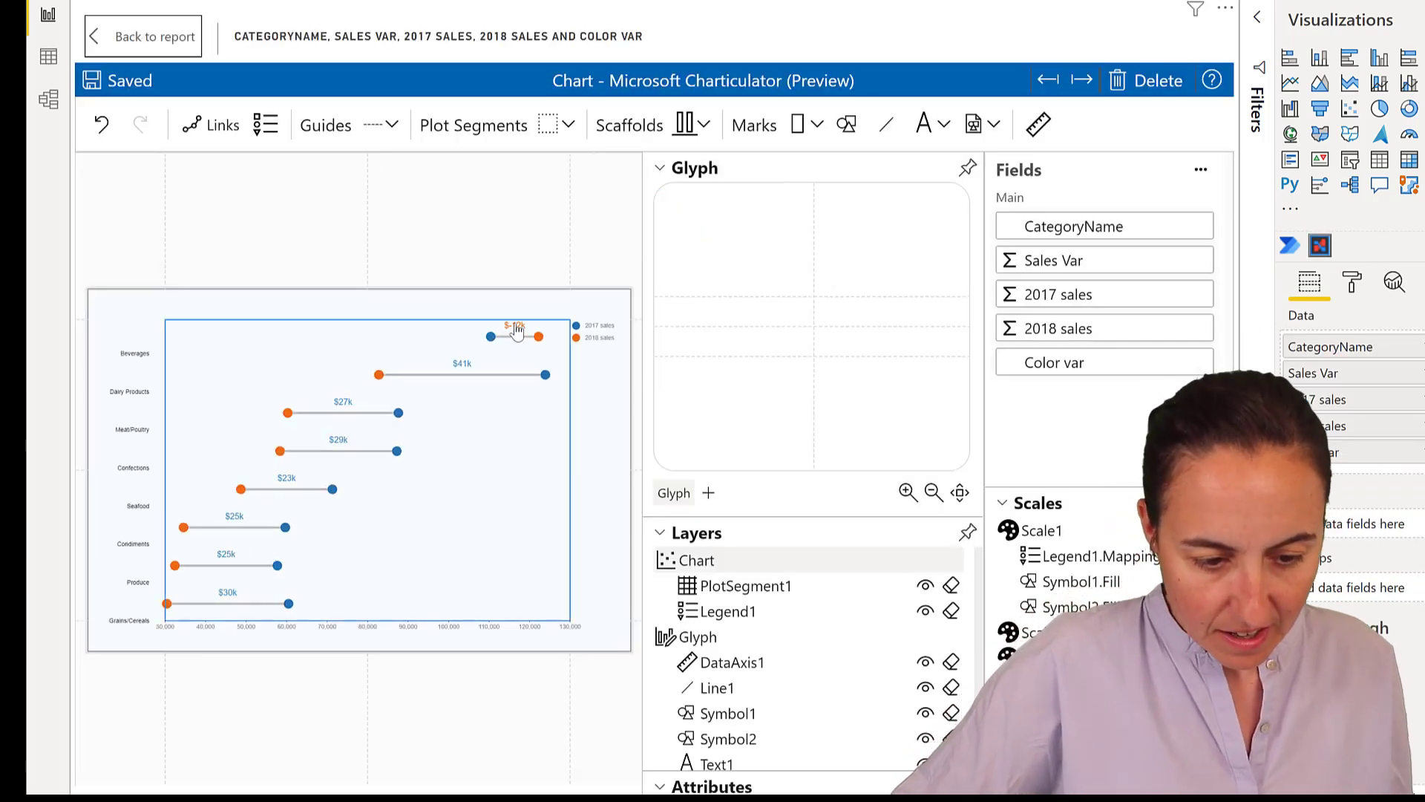
Reduce the Text4 variance labels to size 10, save, and go back to the report.
left_click(515, 327)
scroll(796, 735, "down", 2)
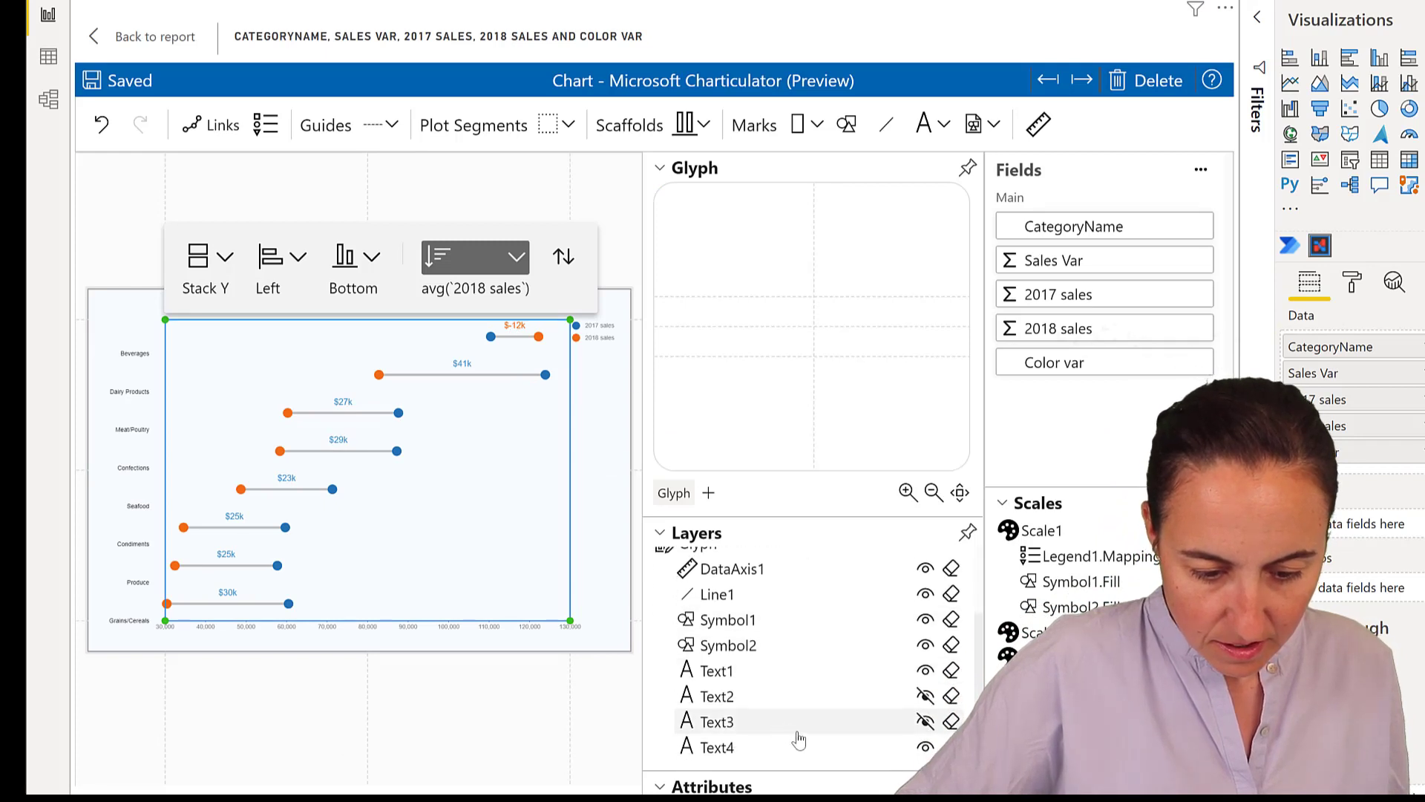
left_click(924, 750)
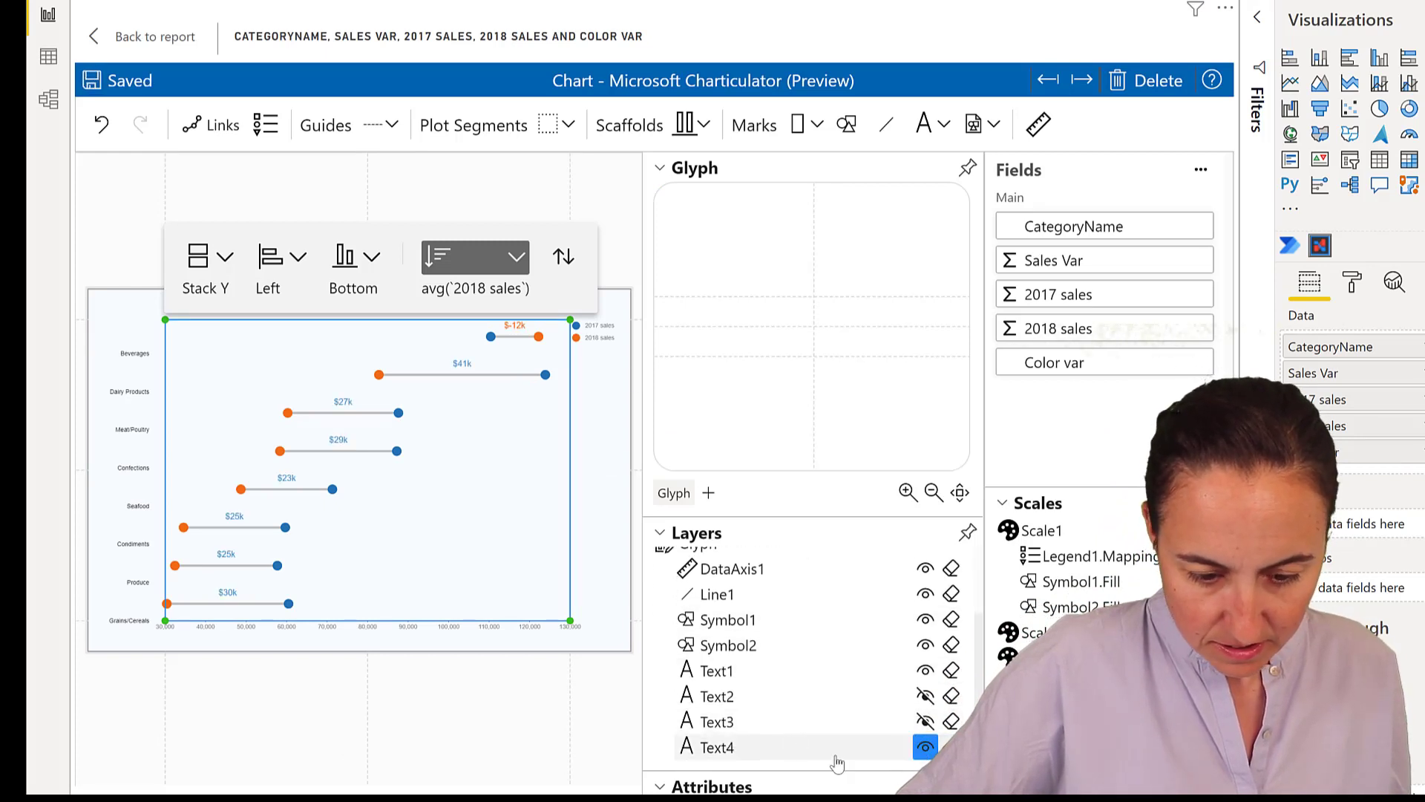
left_click(789, 750)
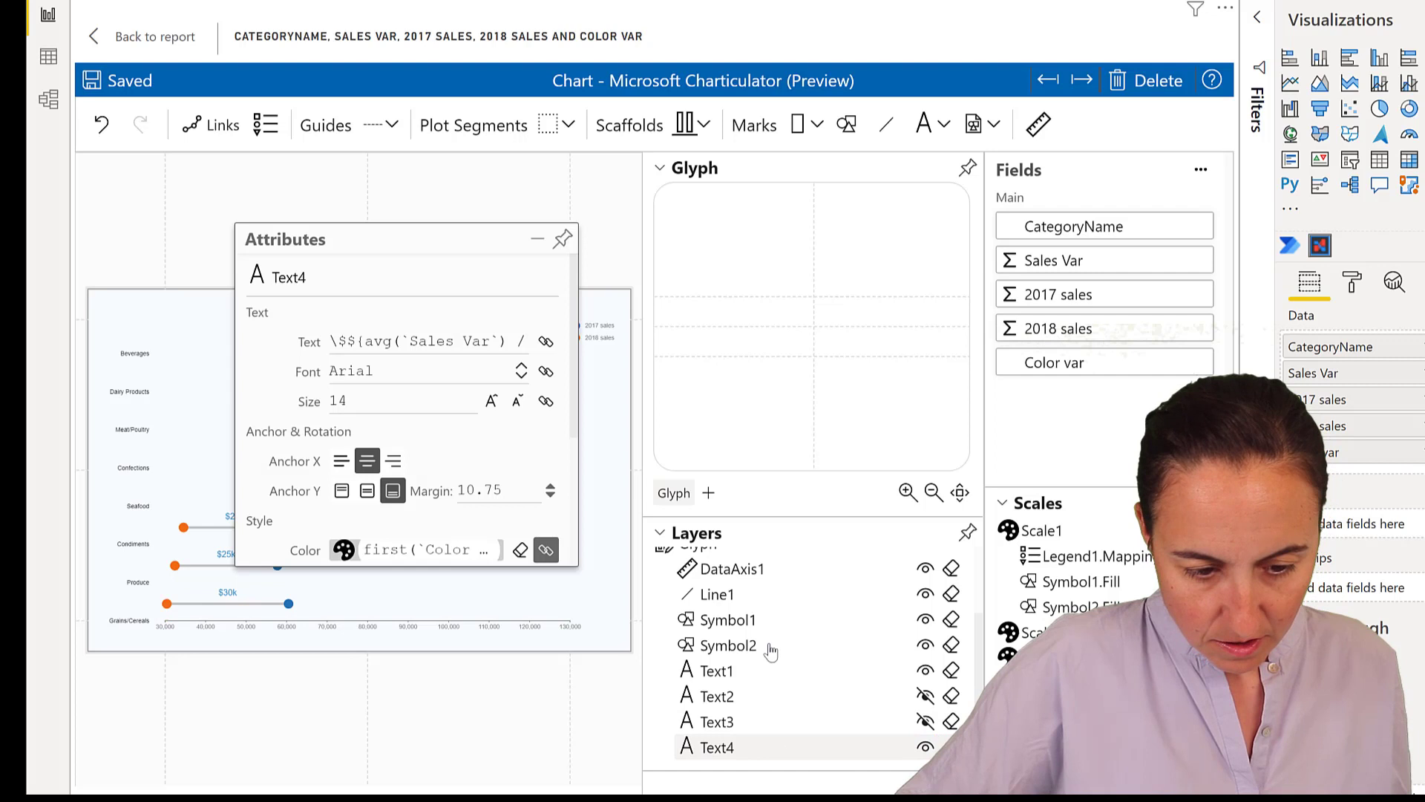
left_click(517, 402)
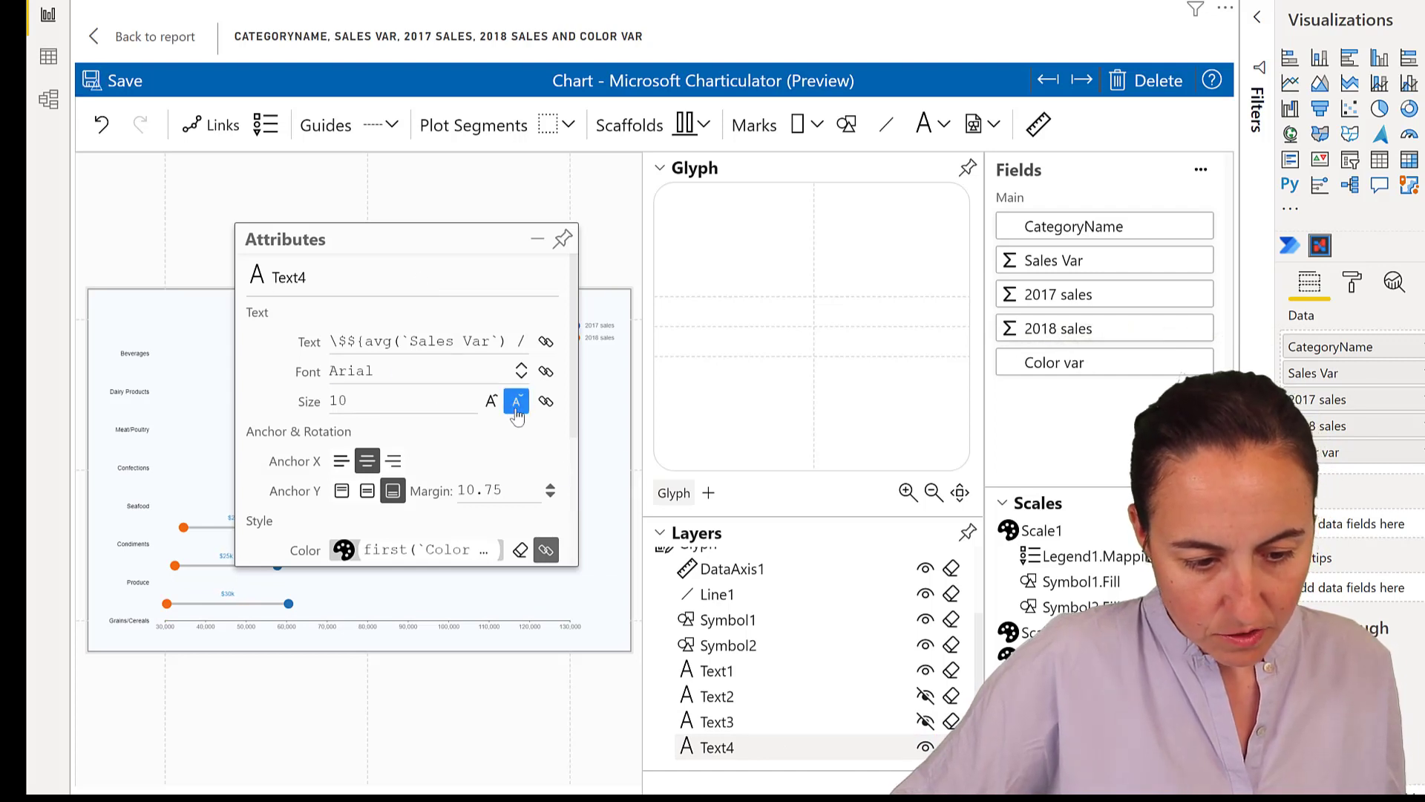
left_click(113, 80)
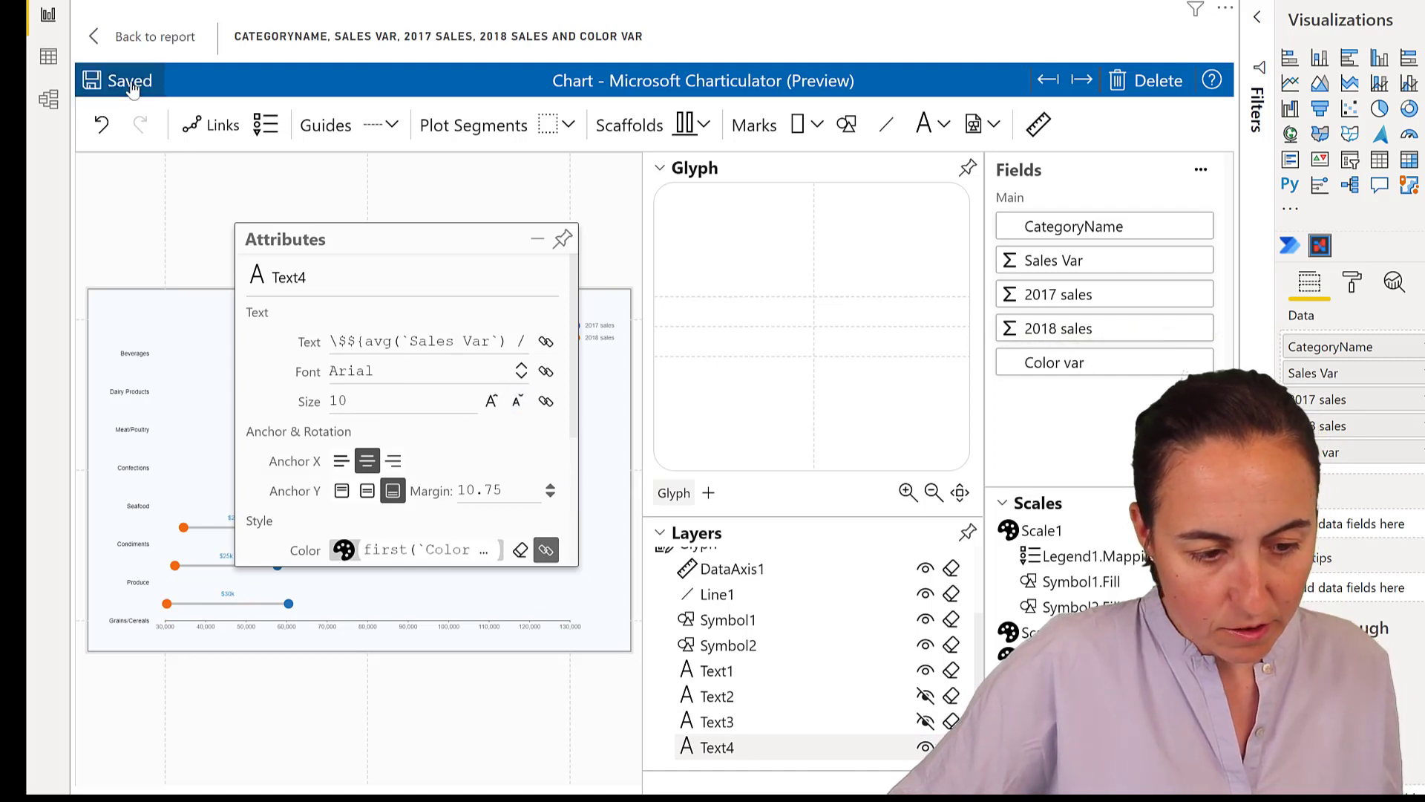
left_click(151, 45)
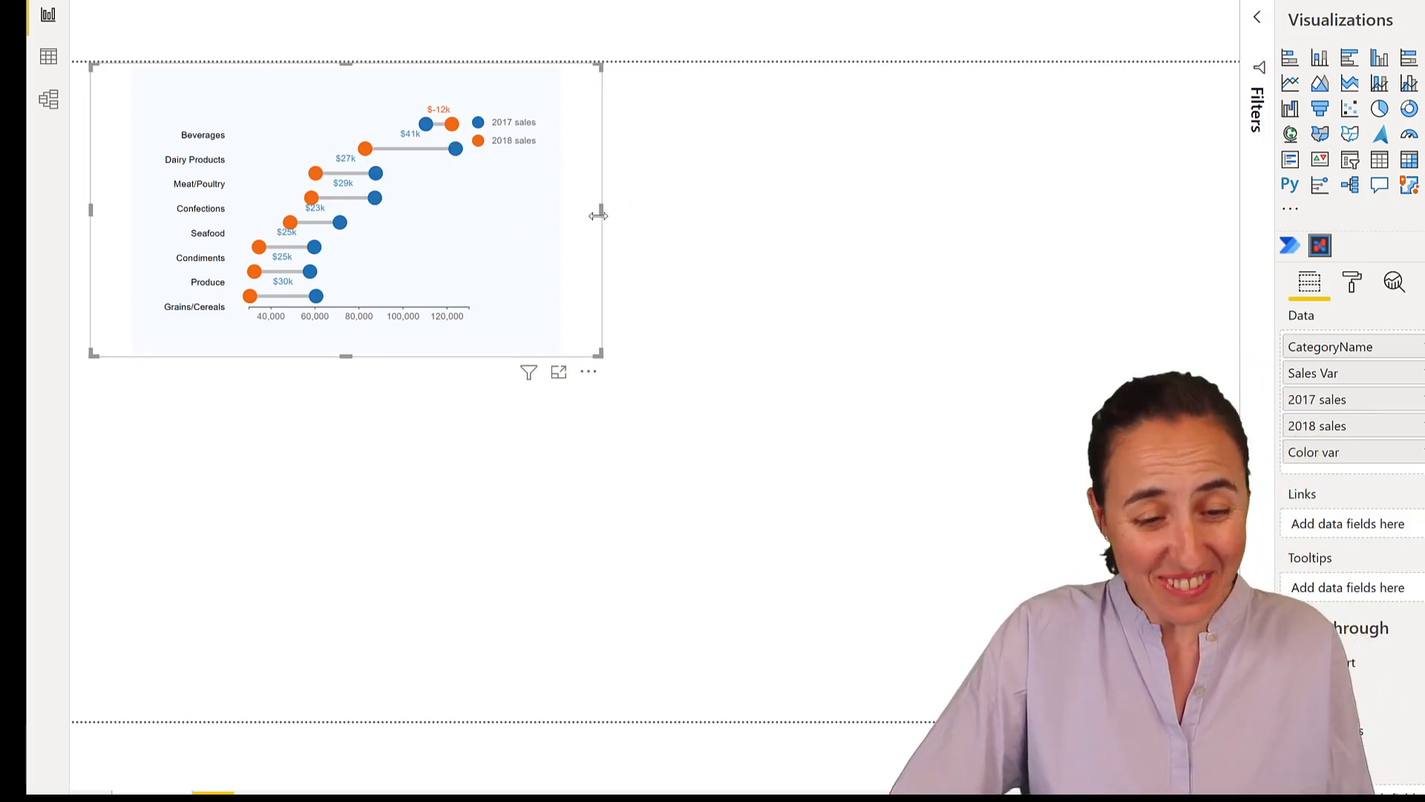
Drag the dumbbell visual's right edge leftward for a more compact width.
left_click_drag(572, 213, 537, 213)
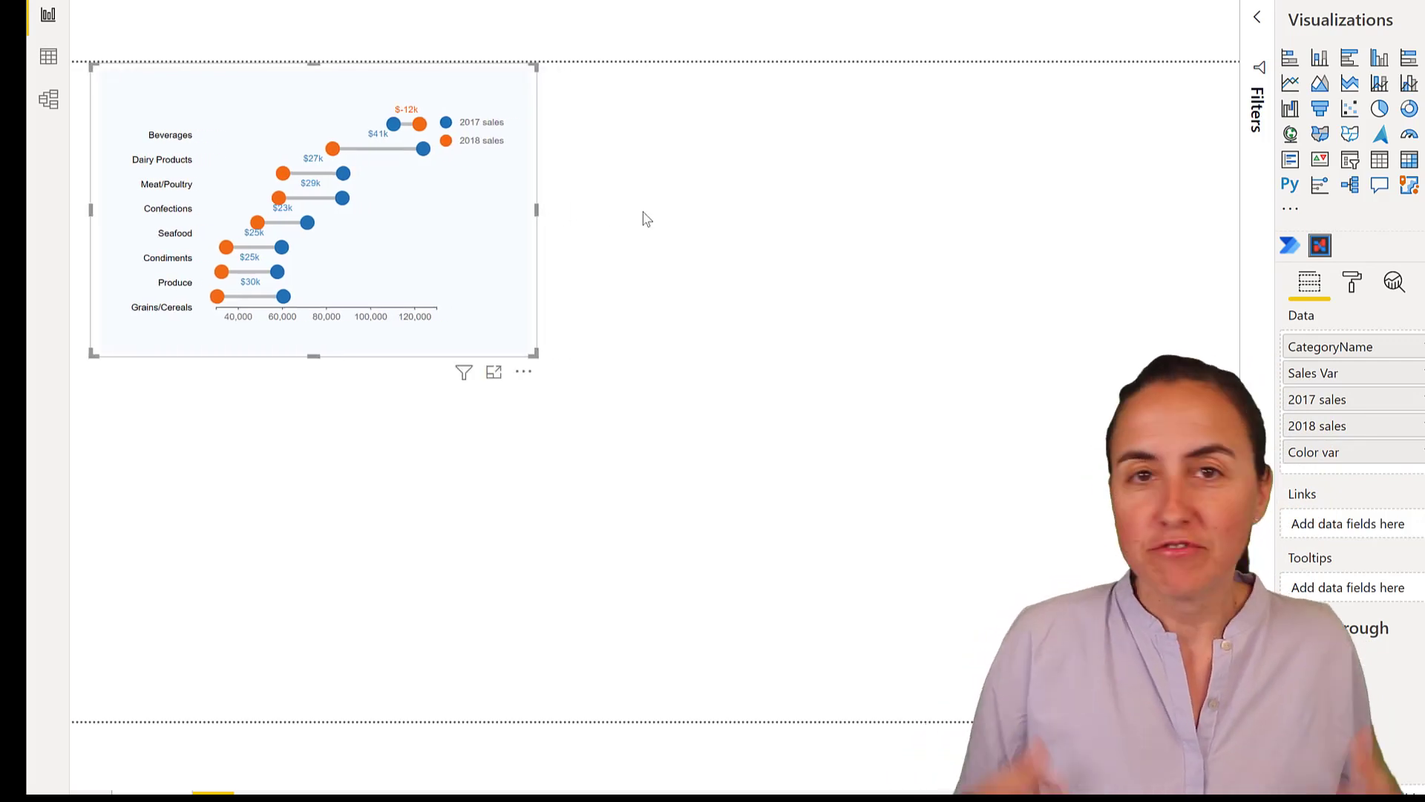